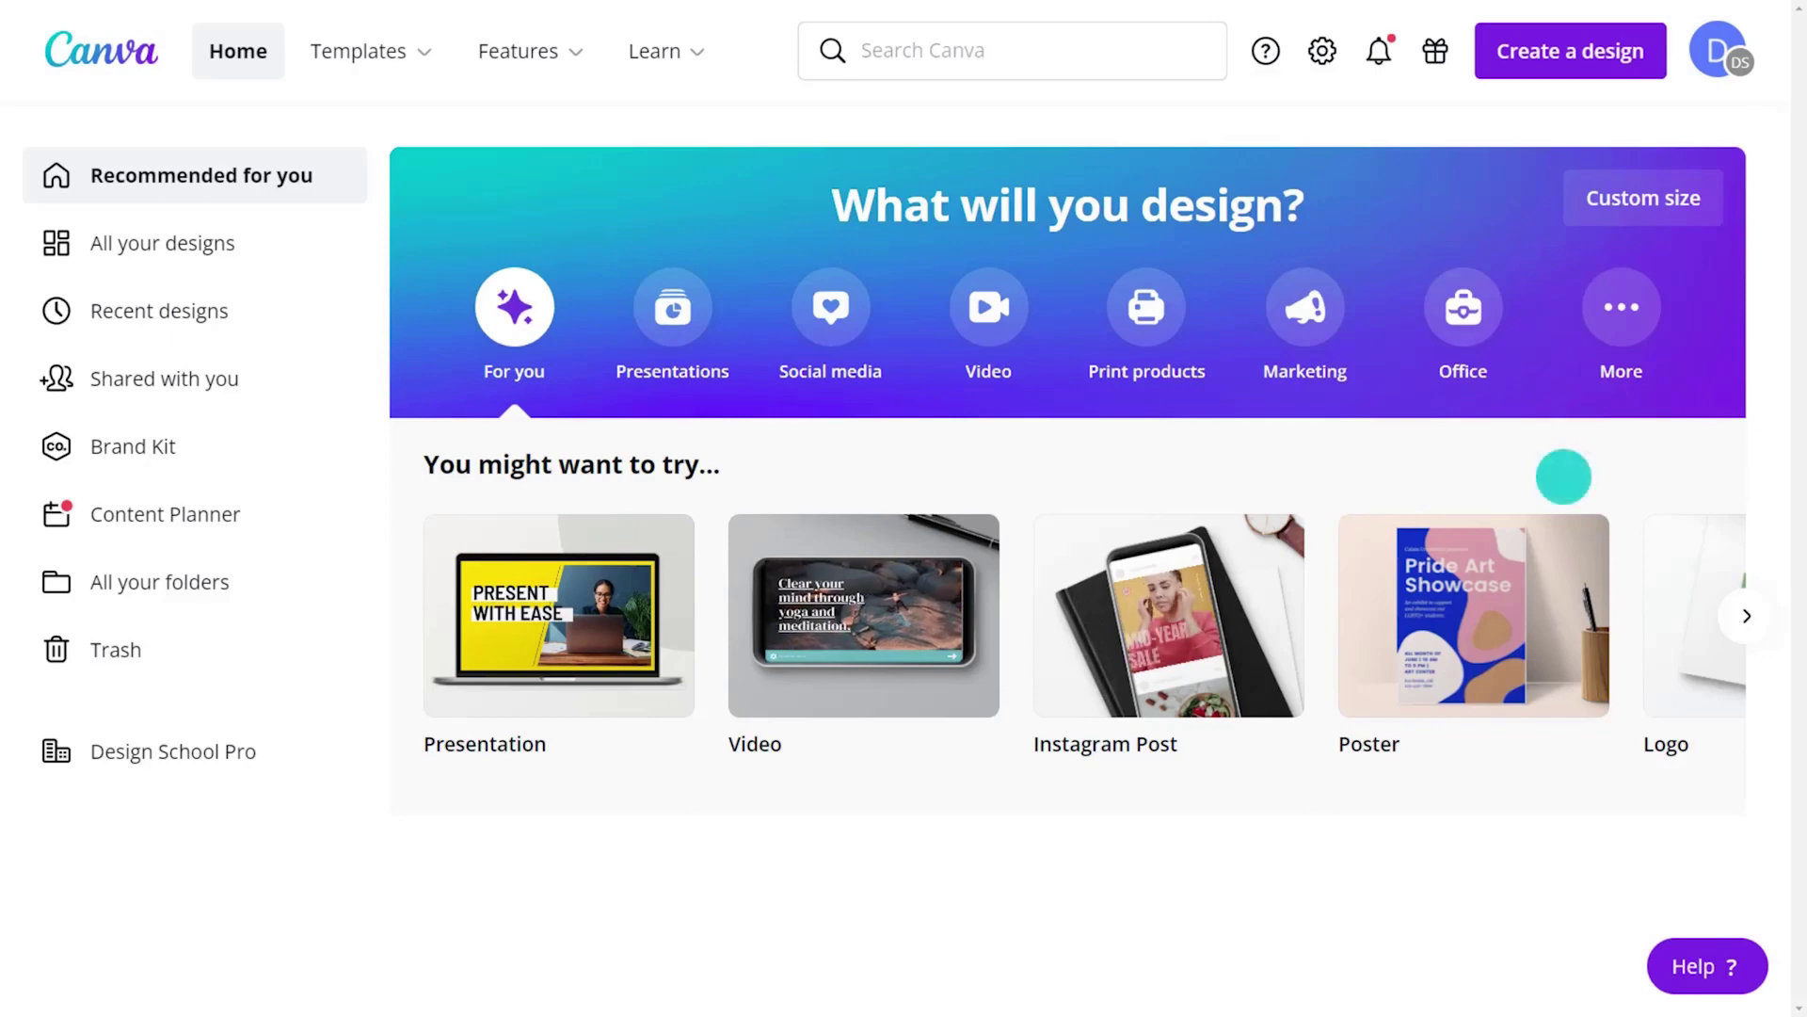
Step: Search 'leaderboard ad' templates, filter to the Ad theme, and open 'Yay for Black Friday'
click(1068, 57)
text(leadership)
key(Return)
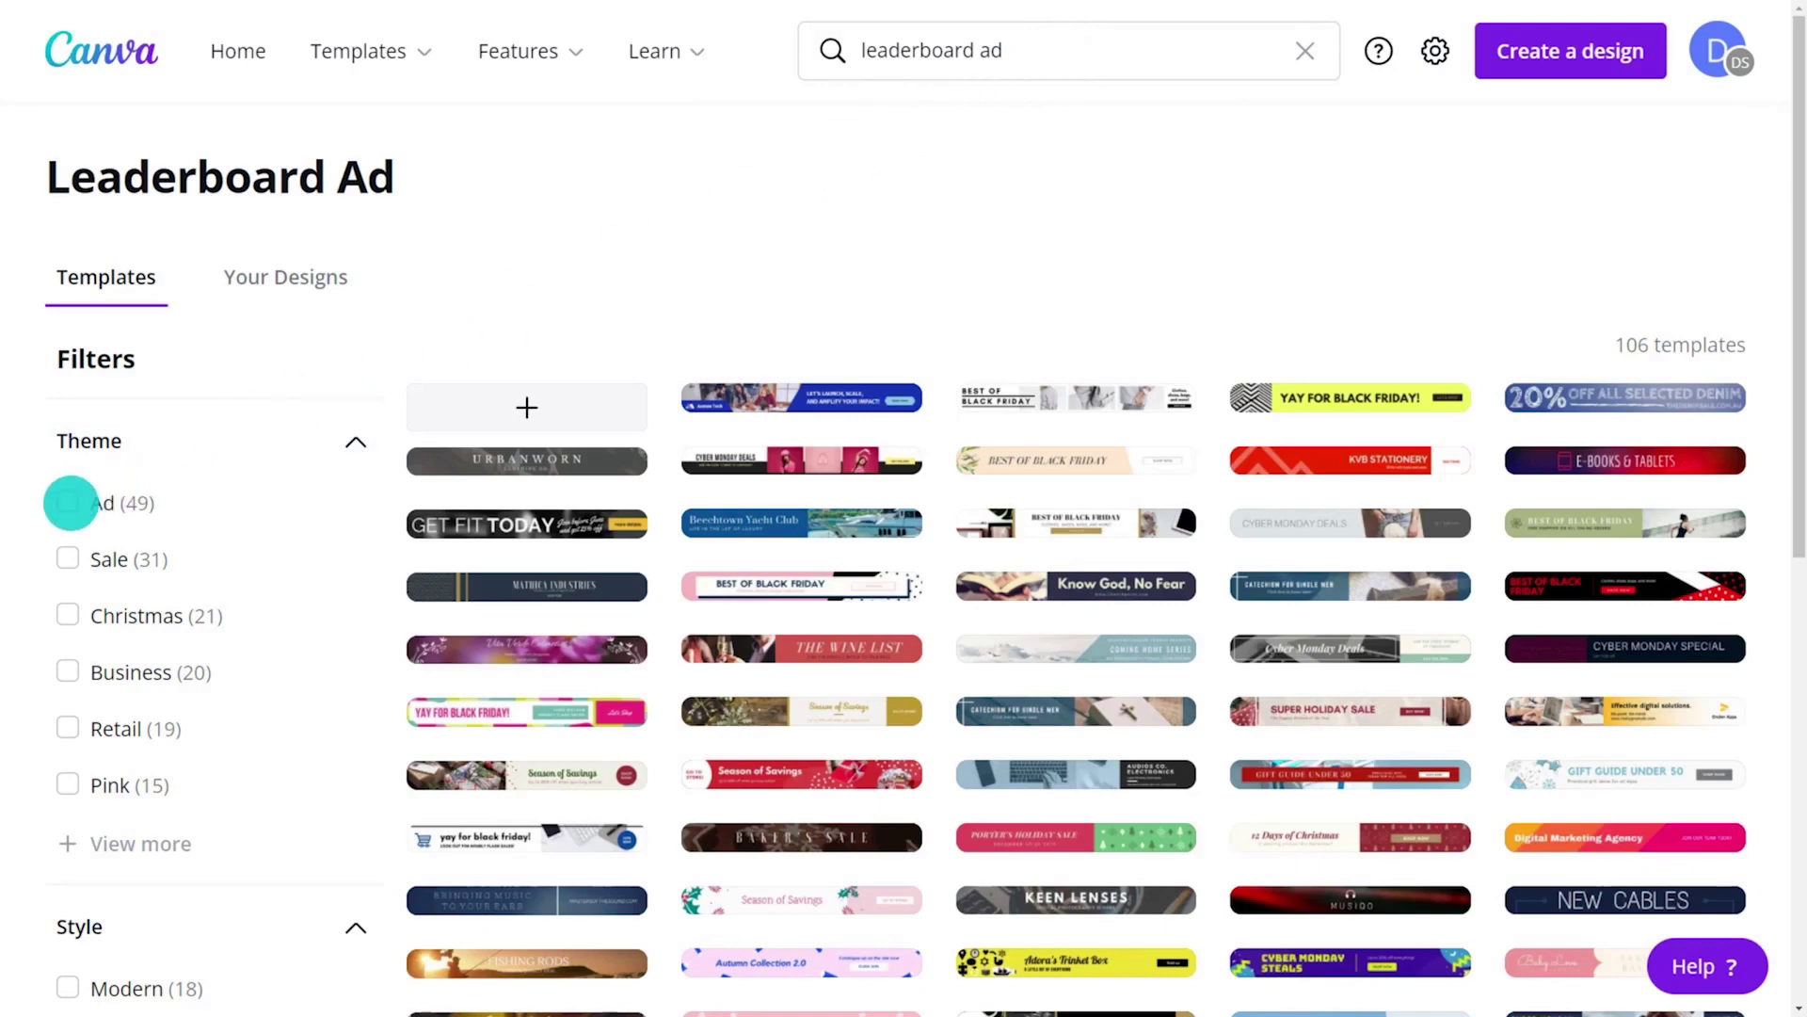
click(68, 501)
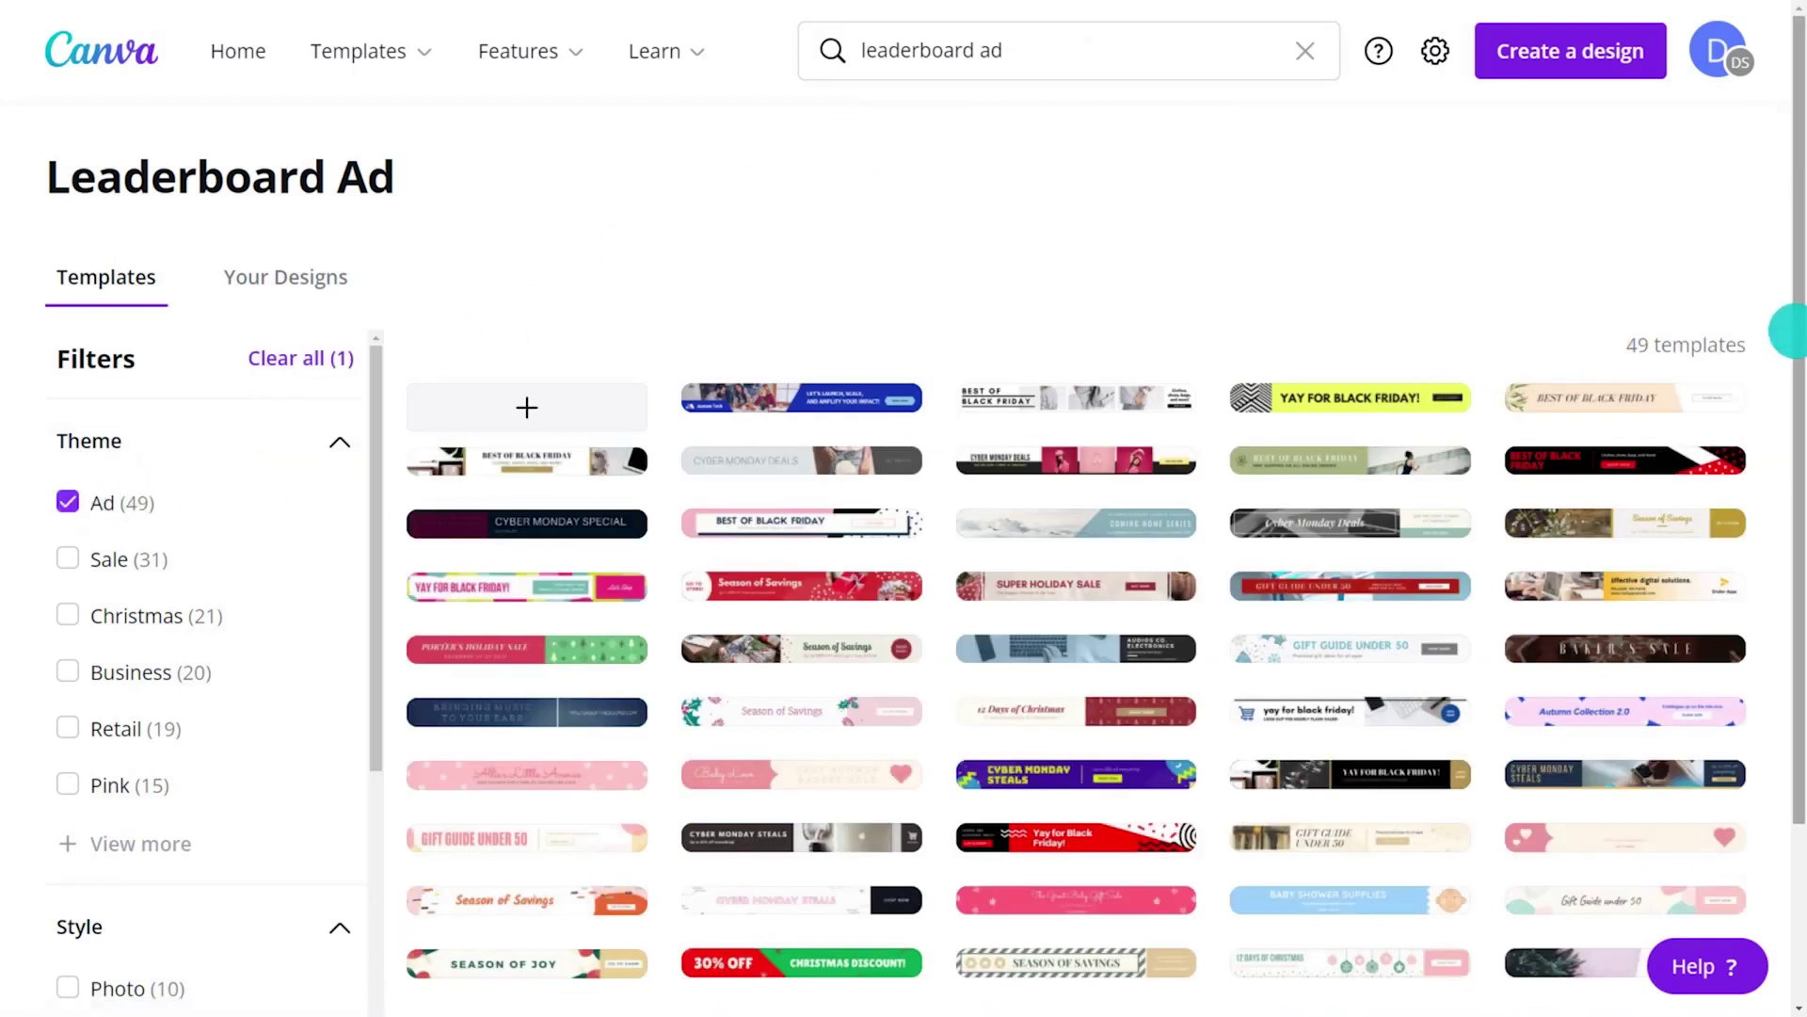
mouse_move(1794, 335)
mouse_down()
mouse_move(1787, 478)
mouse_move(1787, 367)
mouse_up()
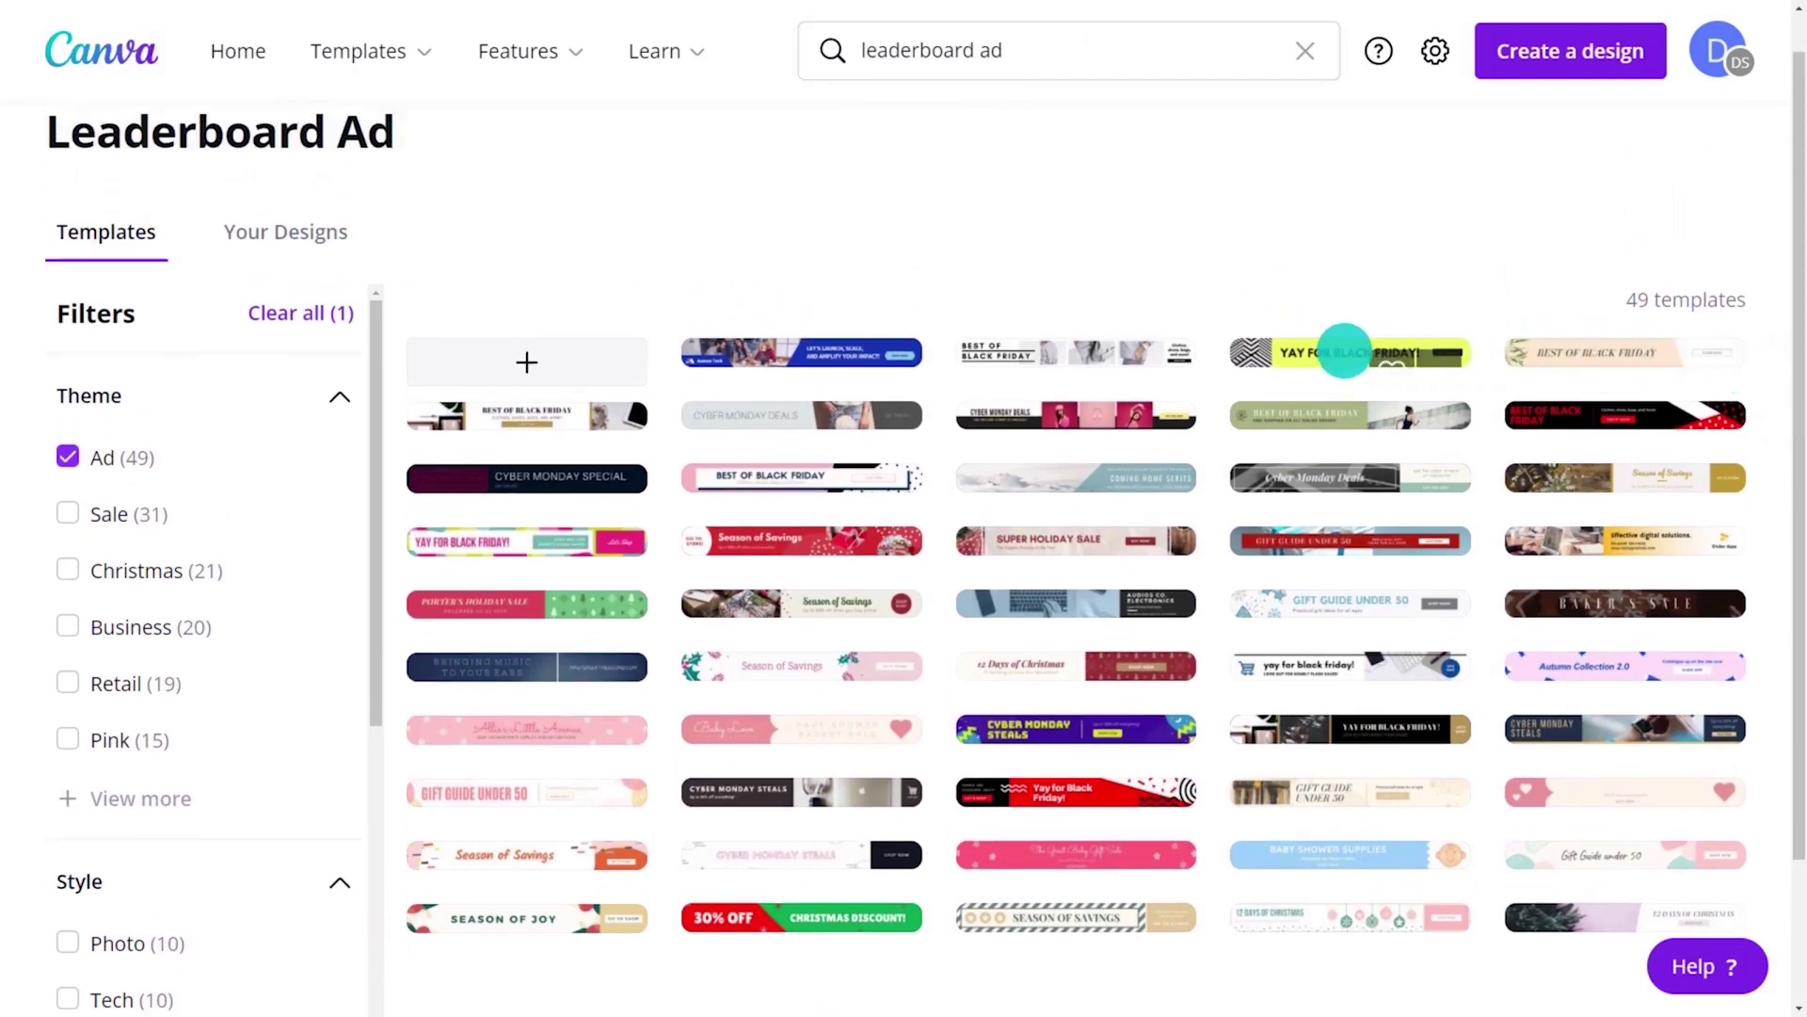
click(1345, 352)
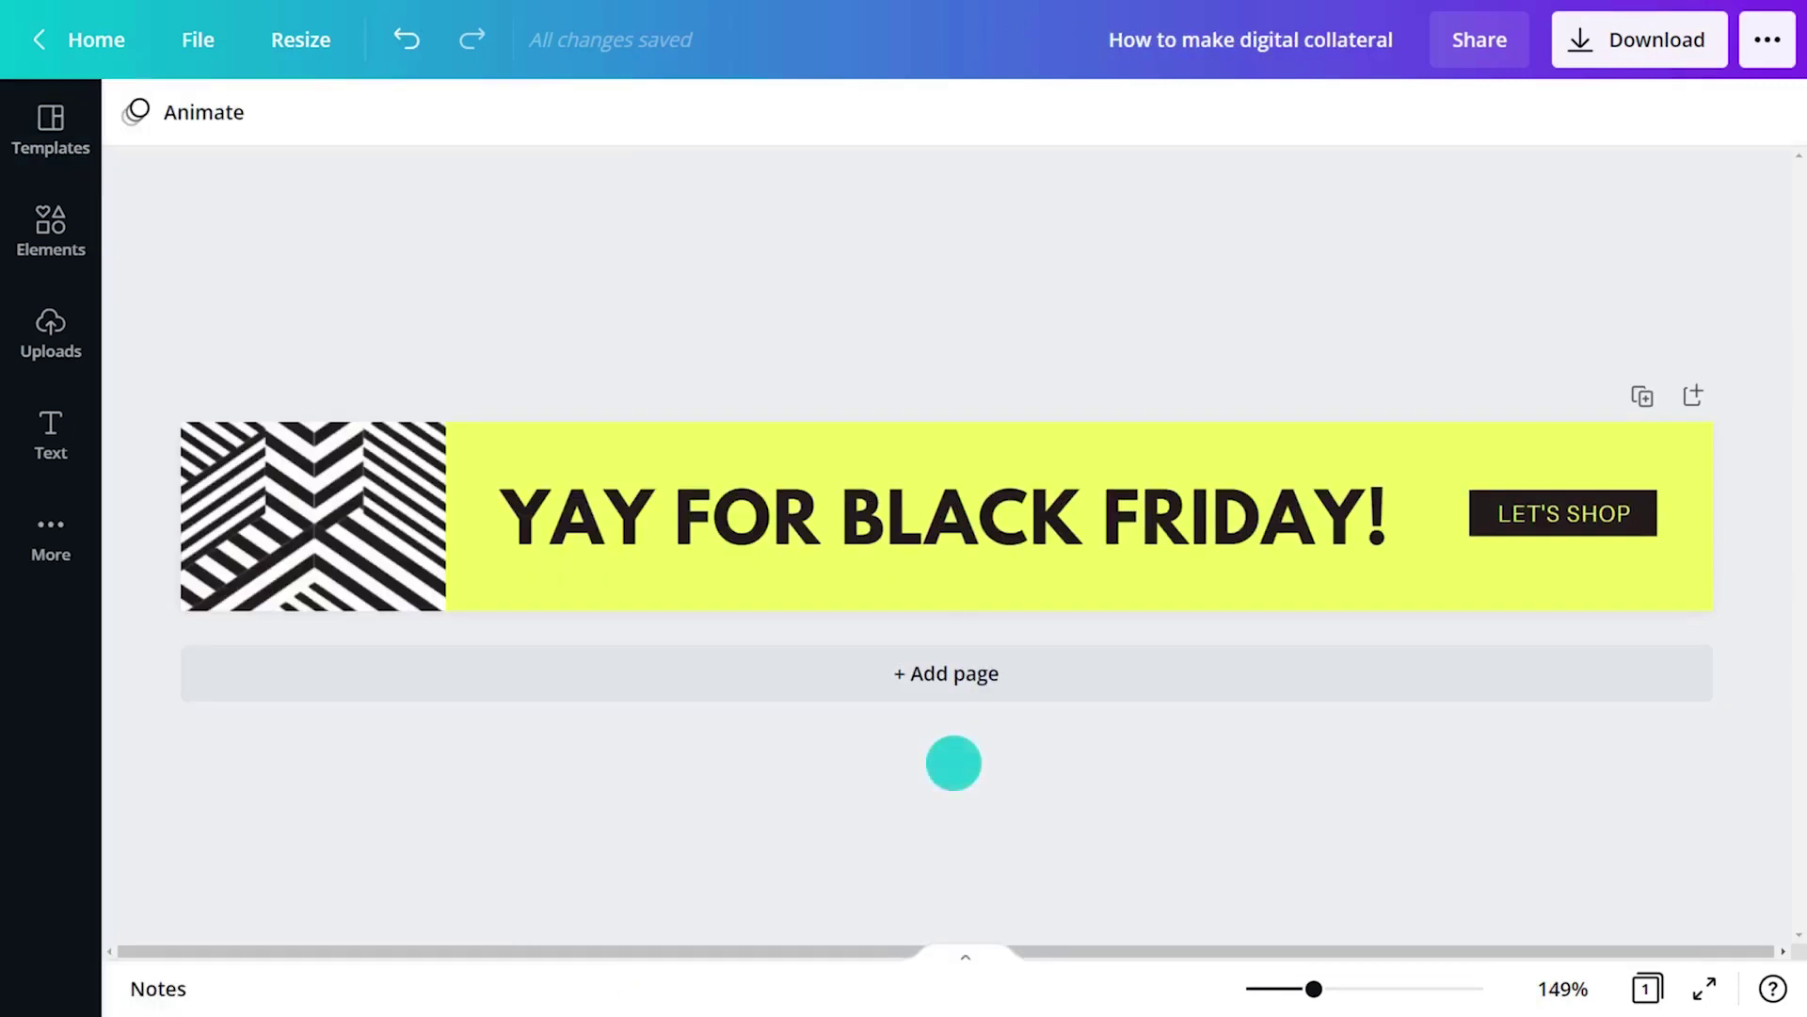
Step: Retype the headline as 'HOORAY! FREE SHIPPING', delete the pattern, and place a striped hexagon
triple_click(937, 526)
text(HOORAY! FREE SHIPPING)
click(391, 513)
key(Delete)
click(52, 226)
text(DIAGONAL STRIPED HEXAGON)
key(Return)
mouse_move(205, 318)
mouse_down()
mouse_move(235, 574)
mouse_move(307, 530)
mouse_up()
Step: Make the banner background black
click(172, 516)
click(137, 111)
click(231, 260)
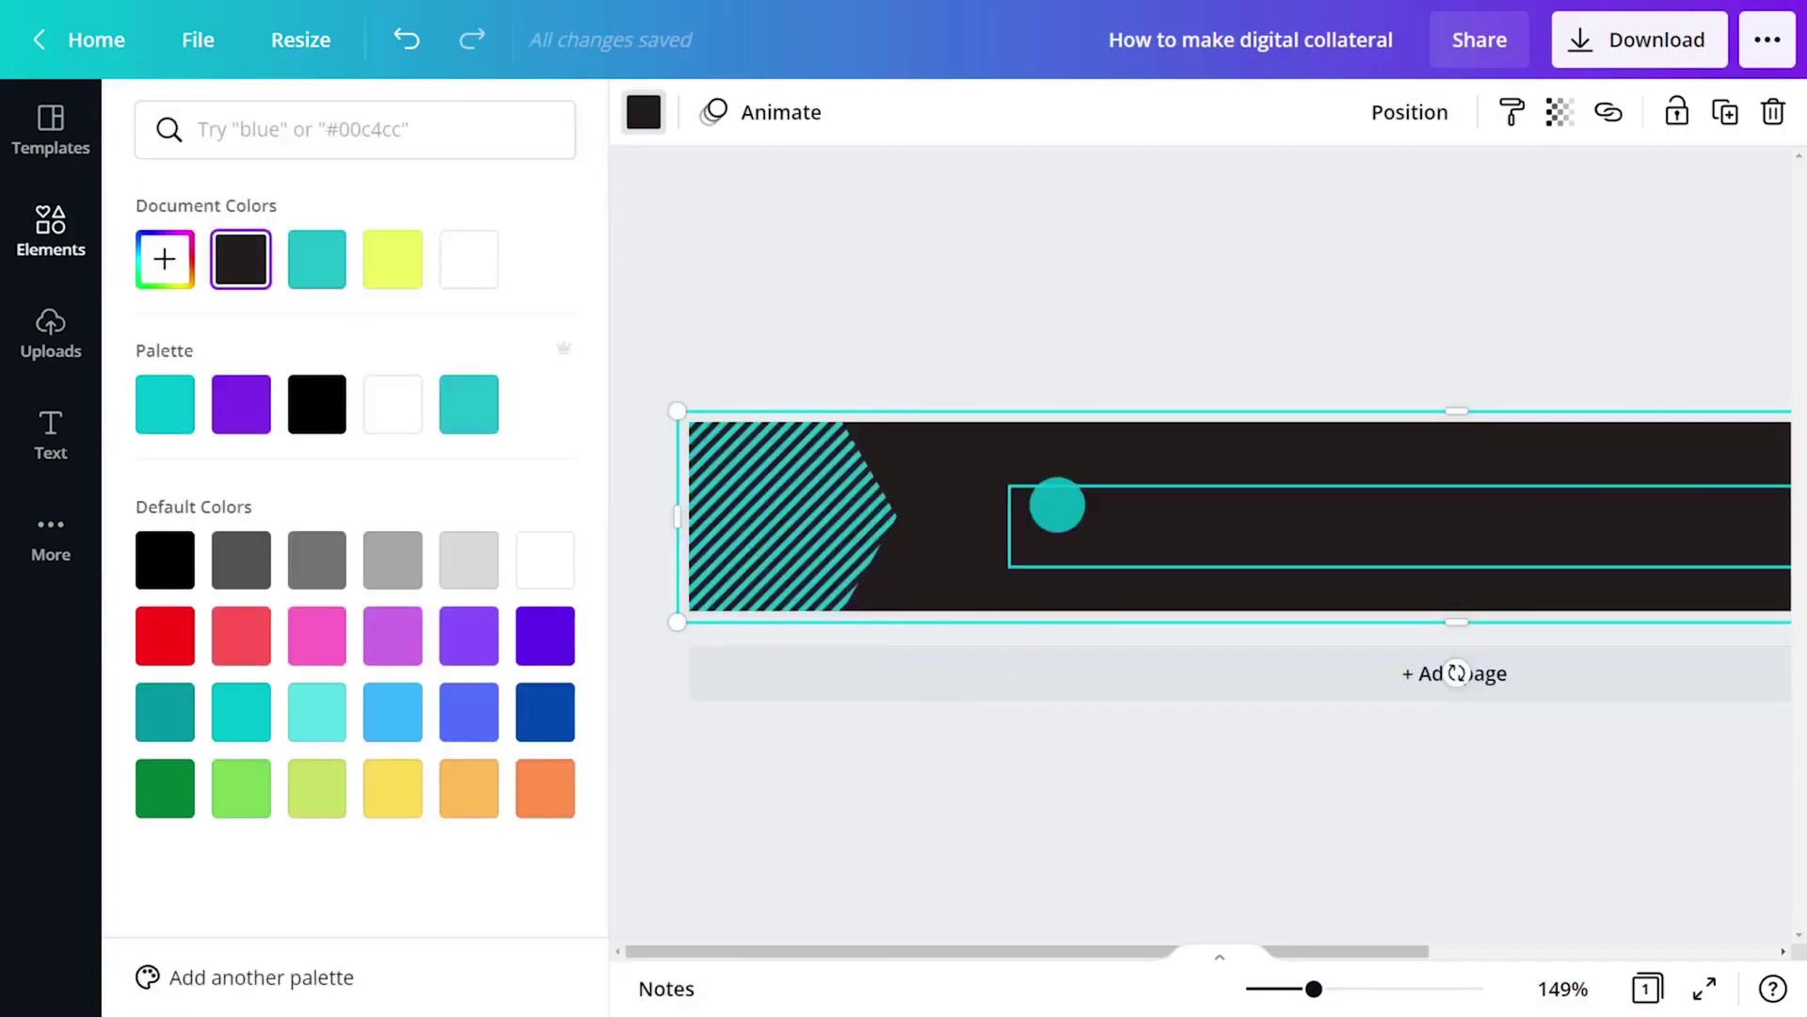
Step: Colour the headline, striped hexagon and LET'S SHOP button lime green (A2FF62)
click(1070, 510)
click(564, 112)
text(A2)
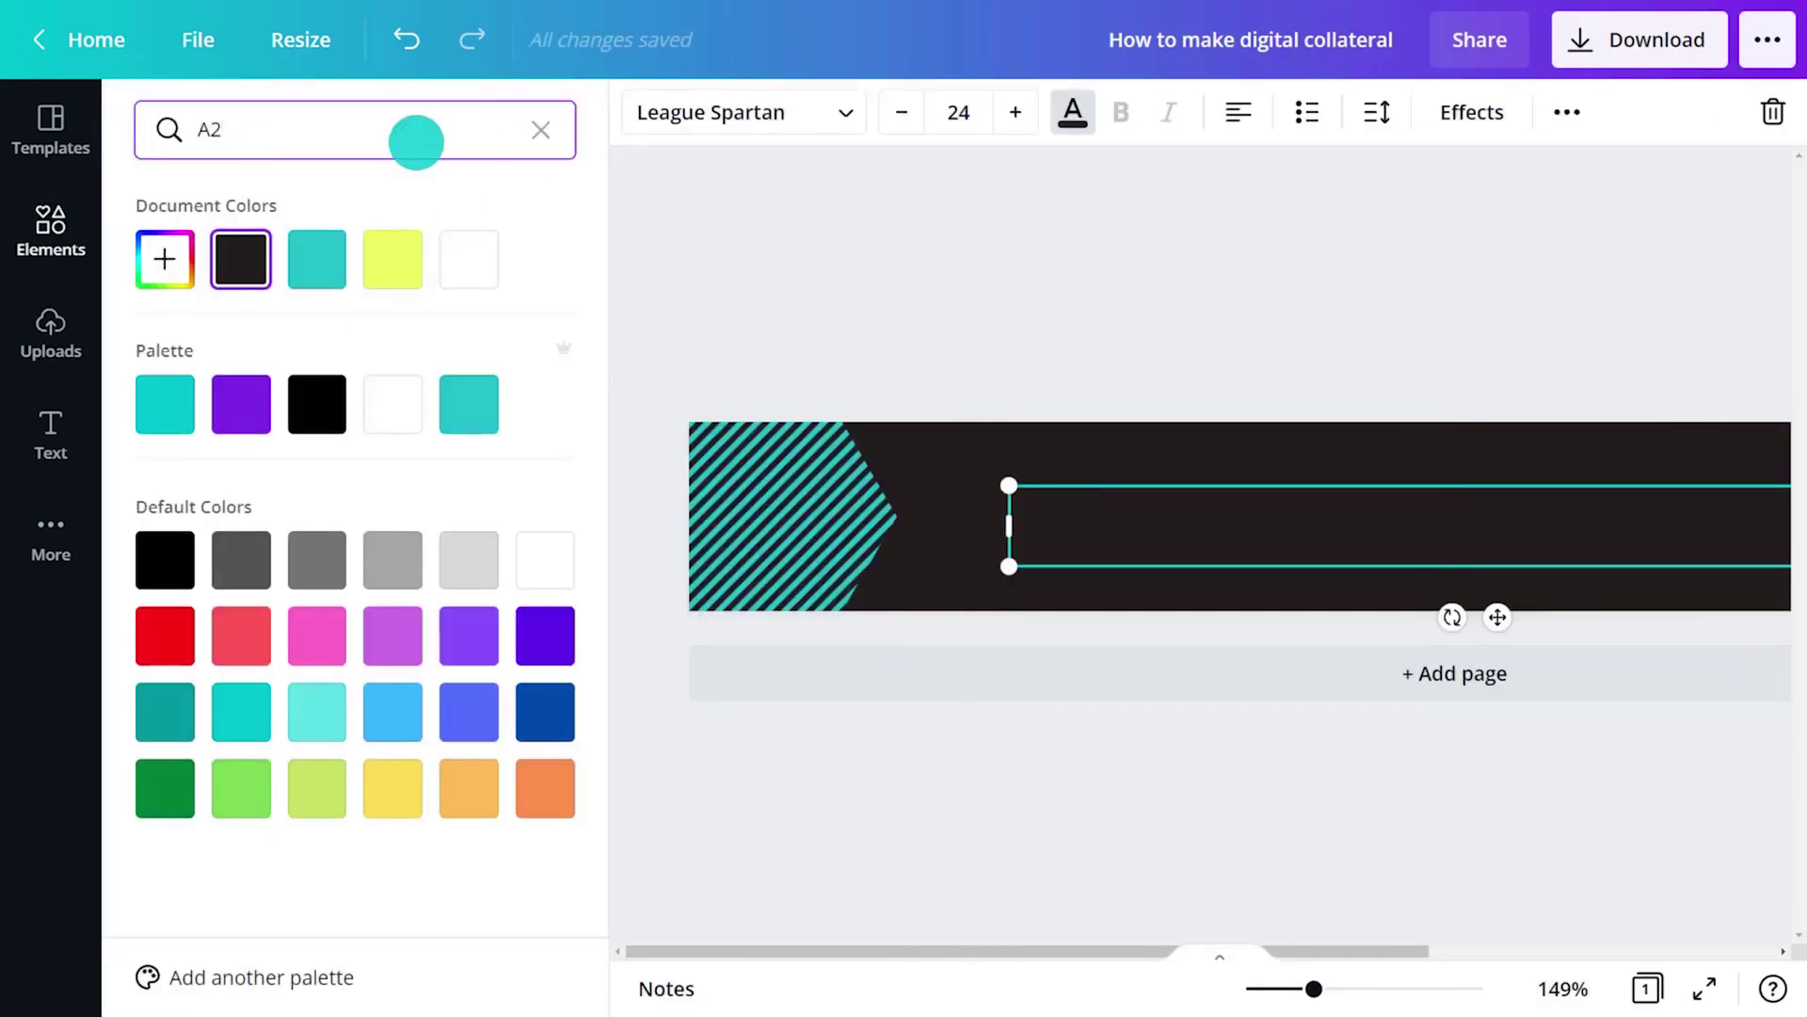
text(FF62)
click(161, 259)
click(791, 515)
click(142, 112)
click(392, 259)
click(1567, 513)
click(136, 112)
click(312, 259)
text(A2FF62)
click(165, 258)
click(669, 320)
click(1722, 301)
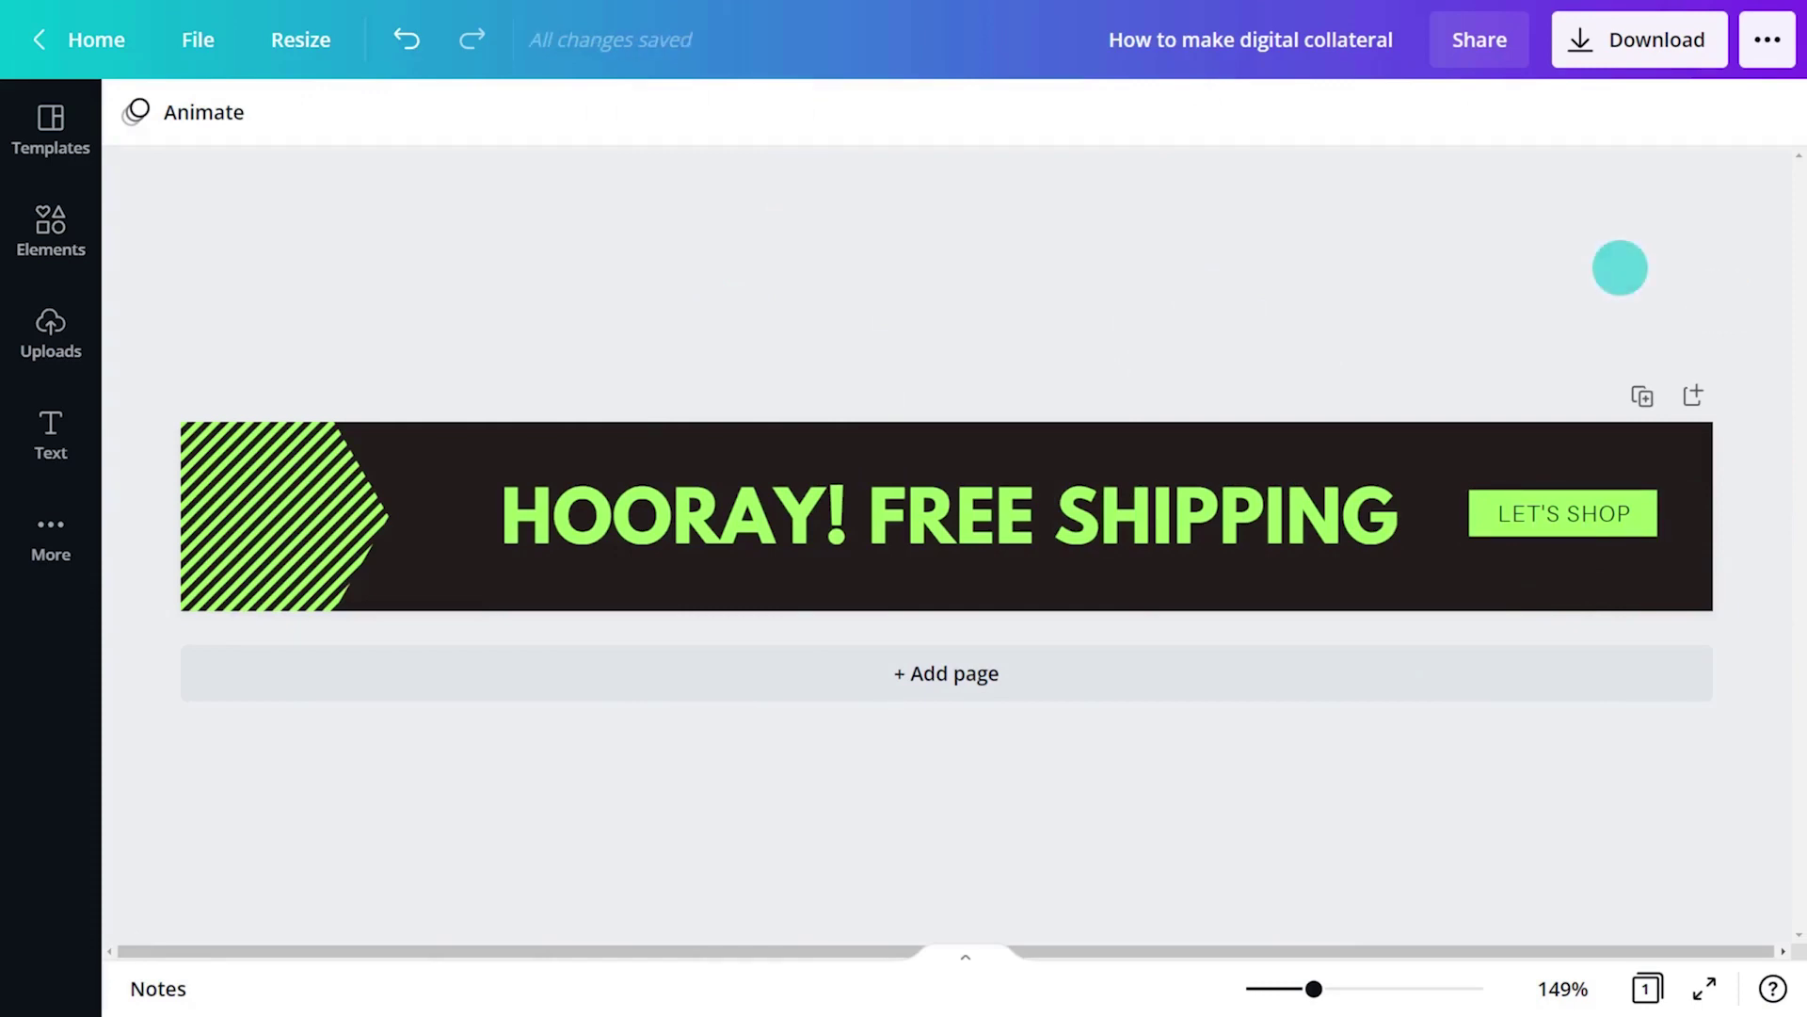
Step: Add a group photo from Elements > Photos and set it as the banner background
click(52, 226)
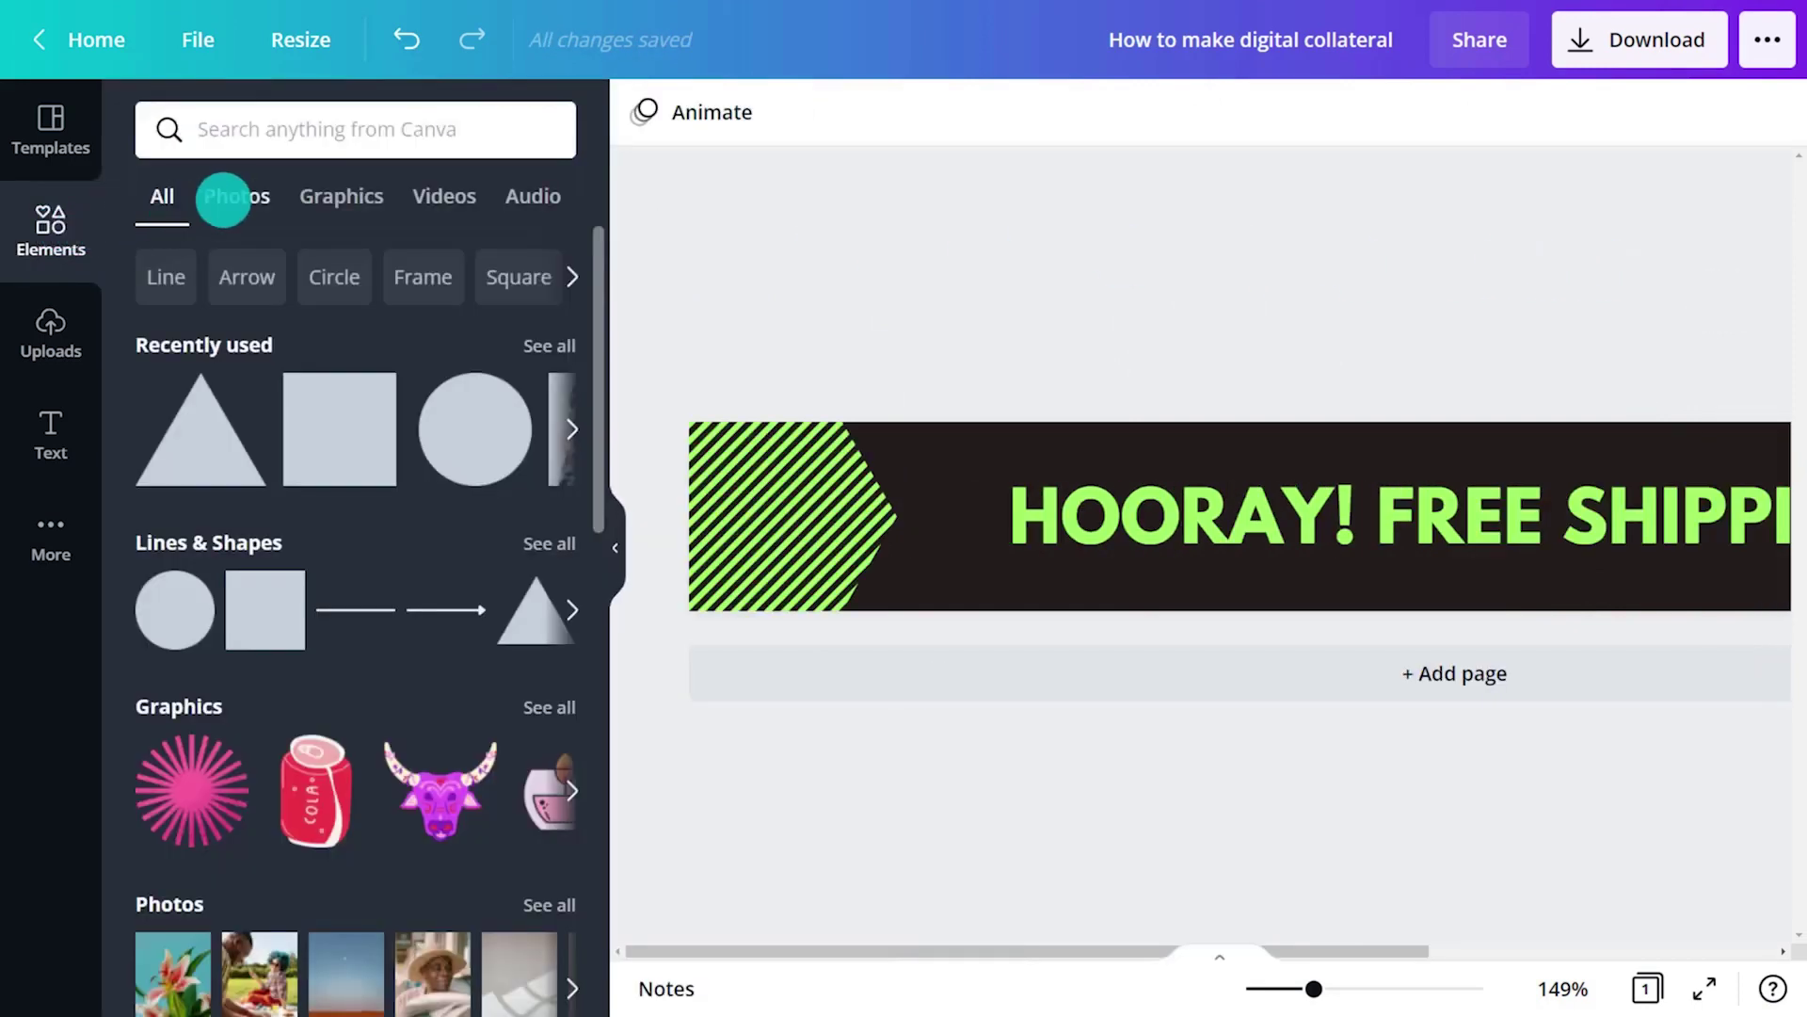
click(224, 197)
click(206, 415)
click(615, 513)
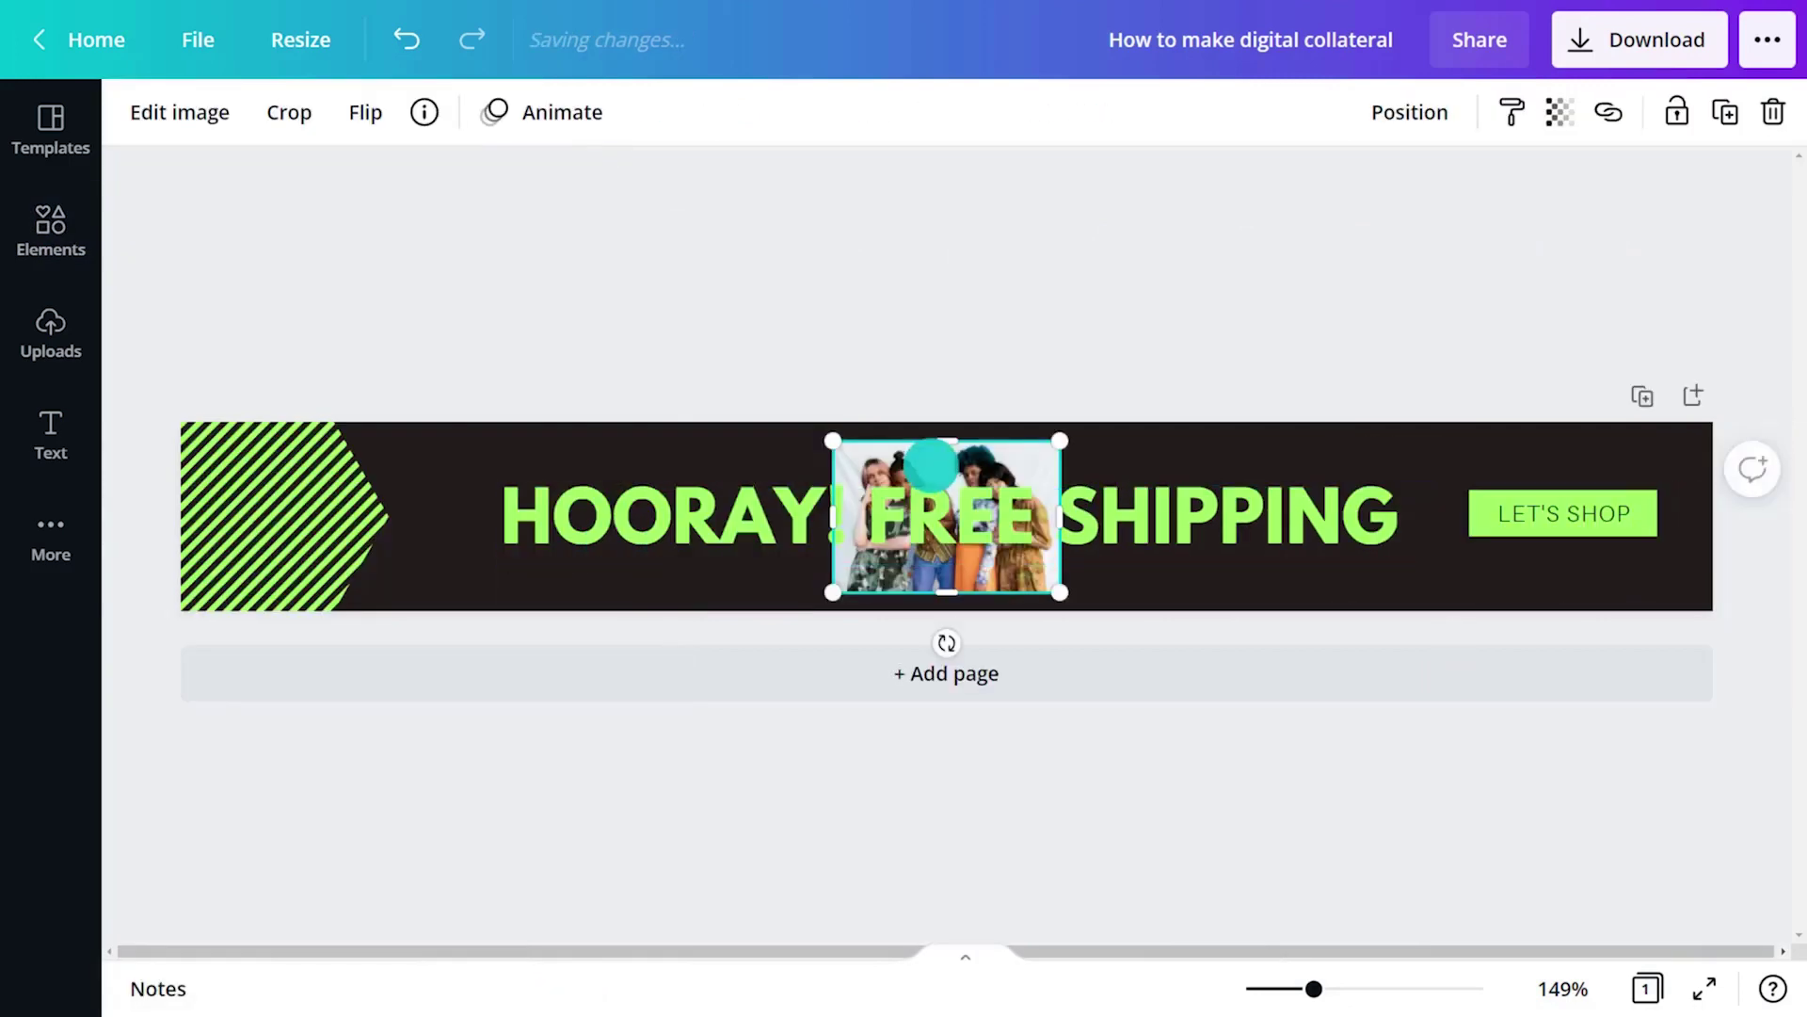
drag(928, 456, 839, 457)
drag(1036, 464, 1043, 573)
click(895, 565)
right_click(915, 612)
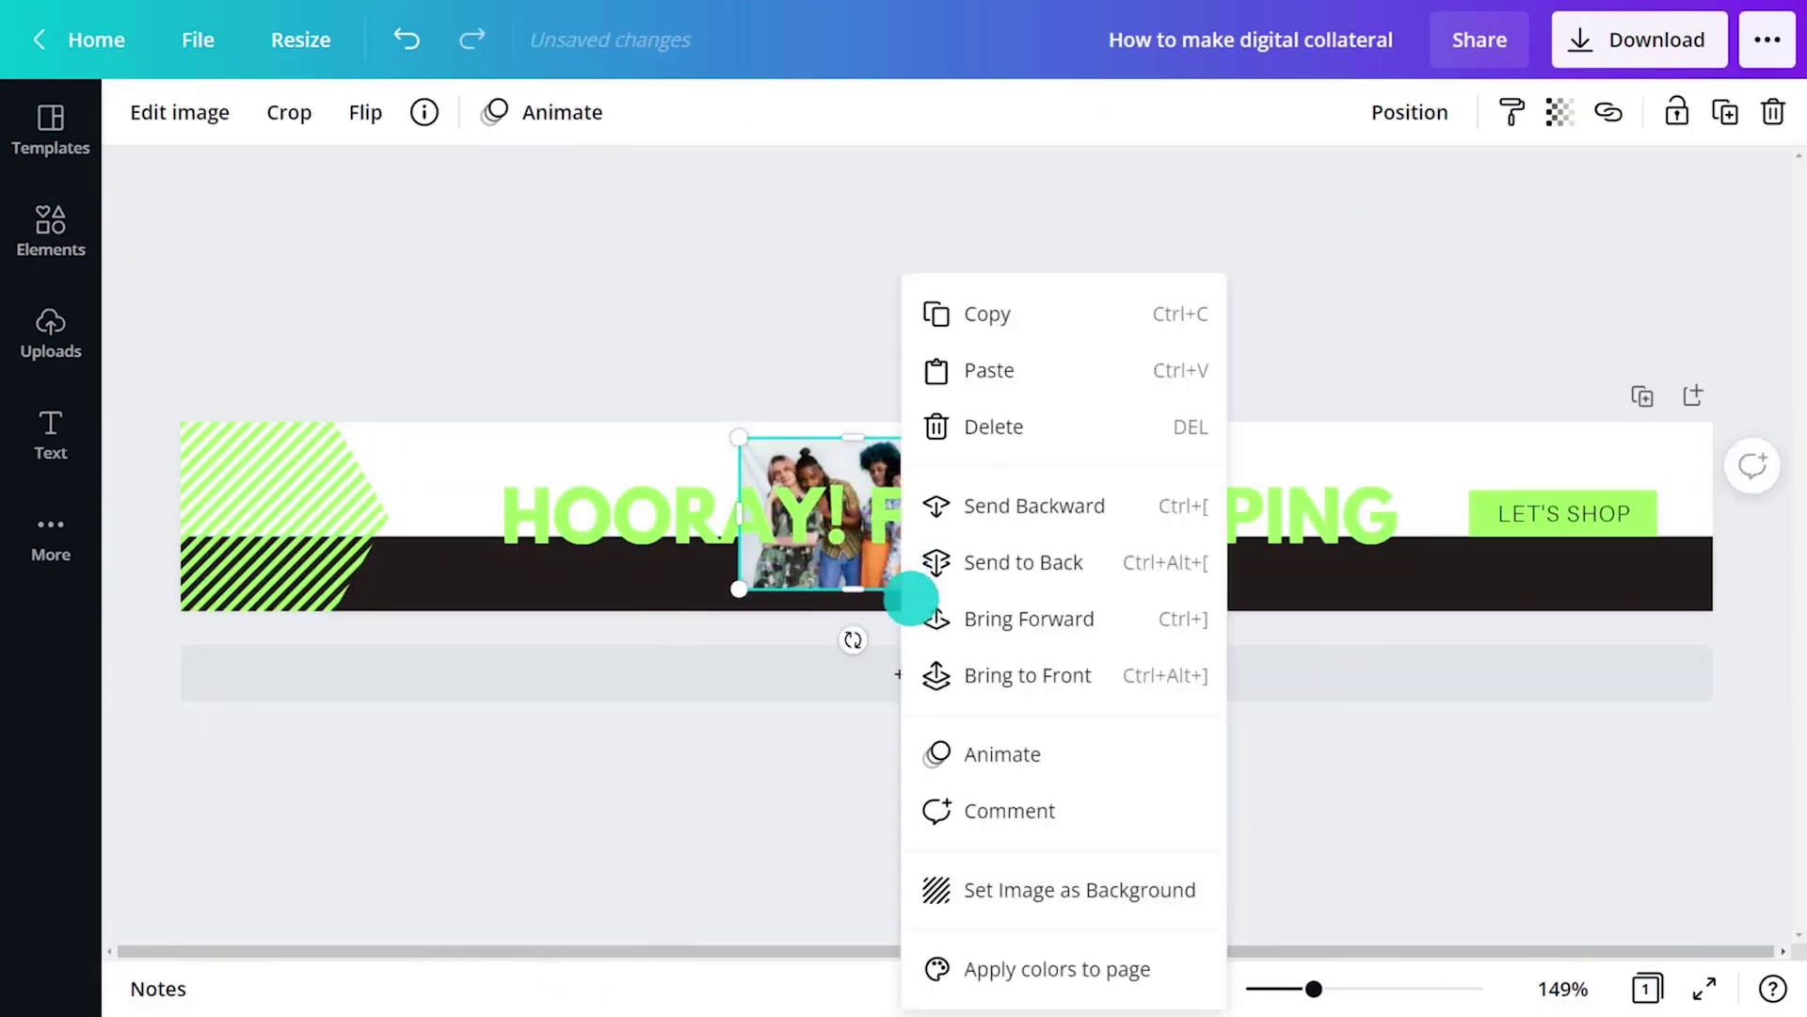
click(1027, 890)
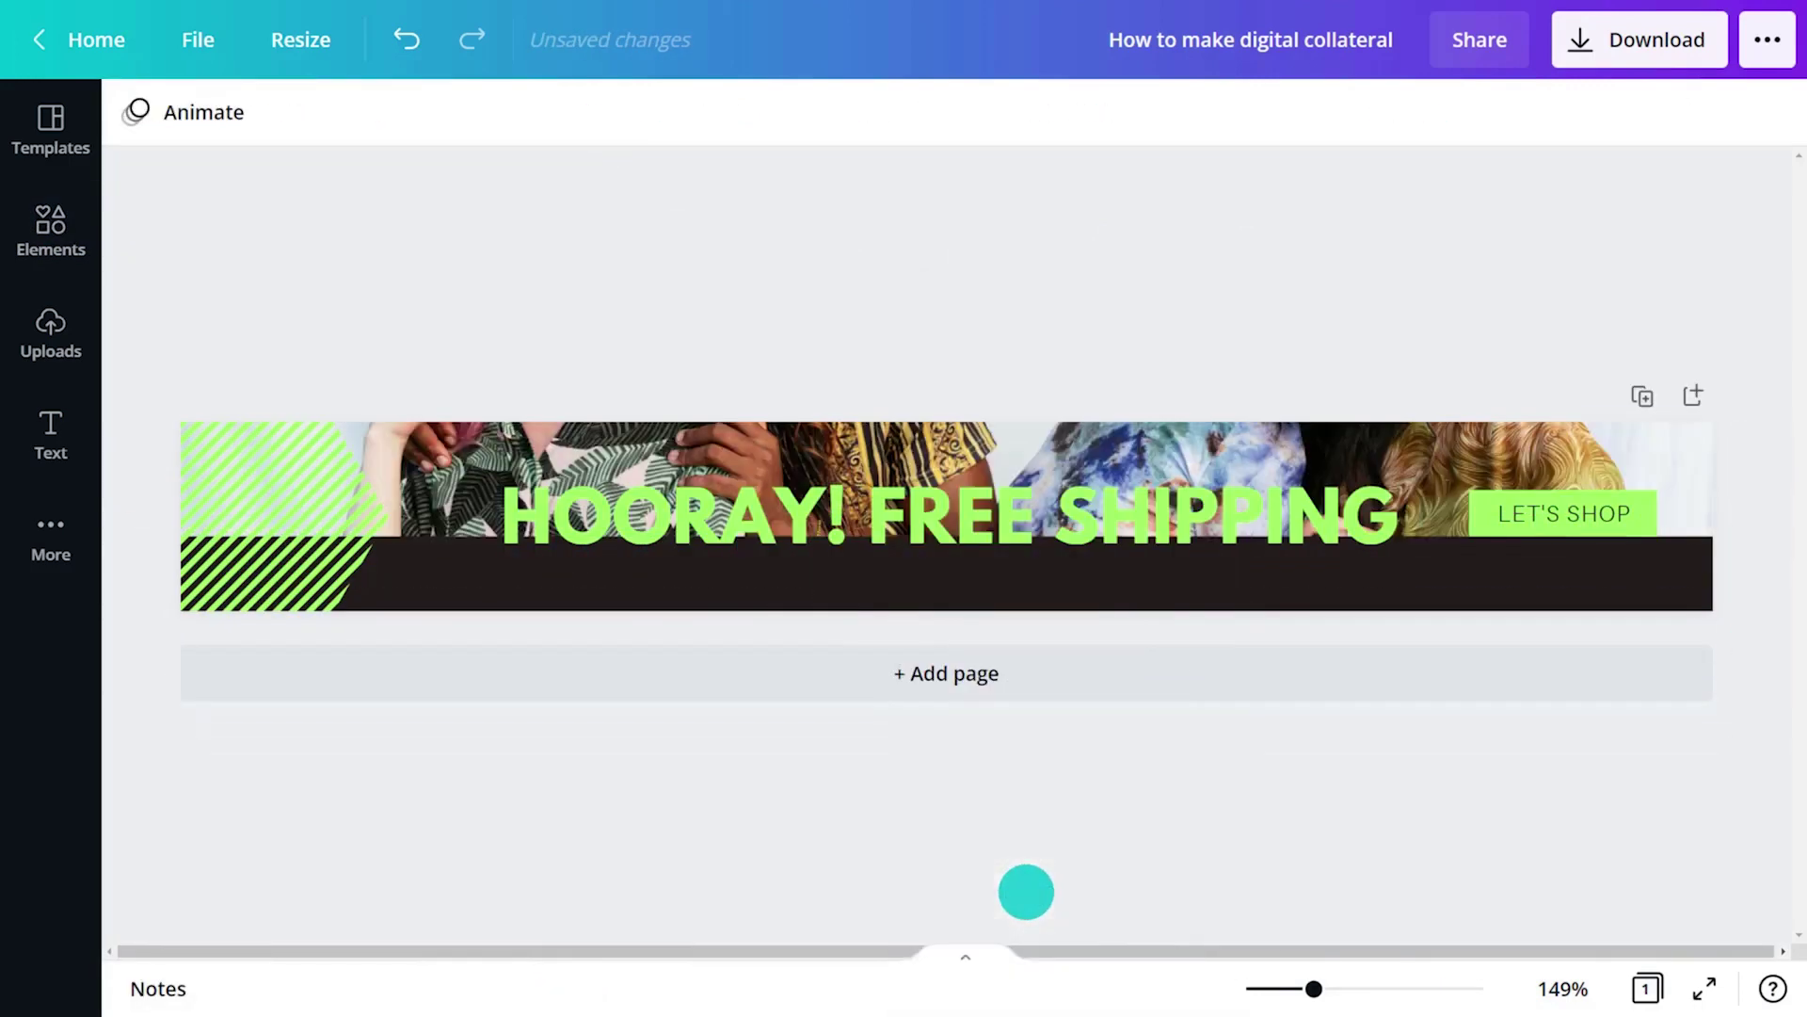
Step: Crop the background photo to reframe the group lower in the banner
click(646, 451)
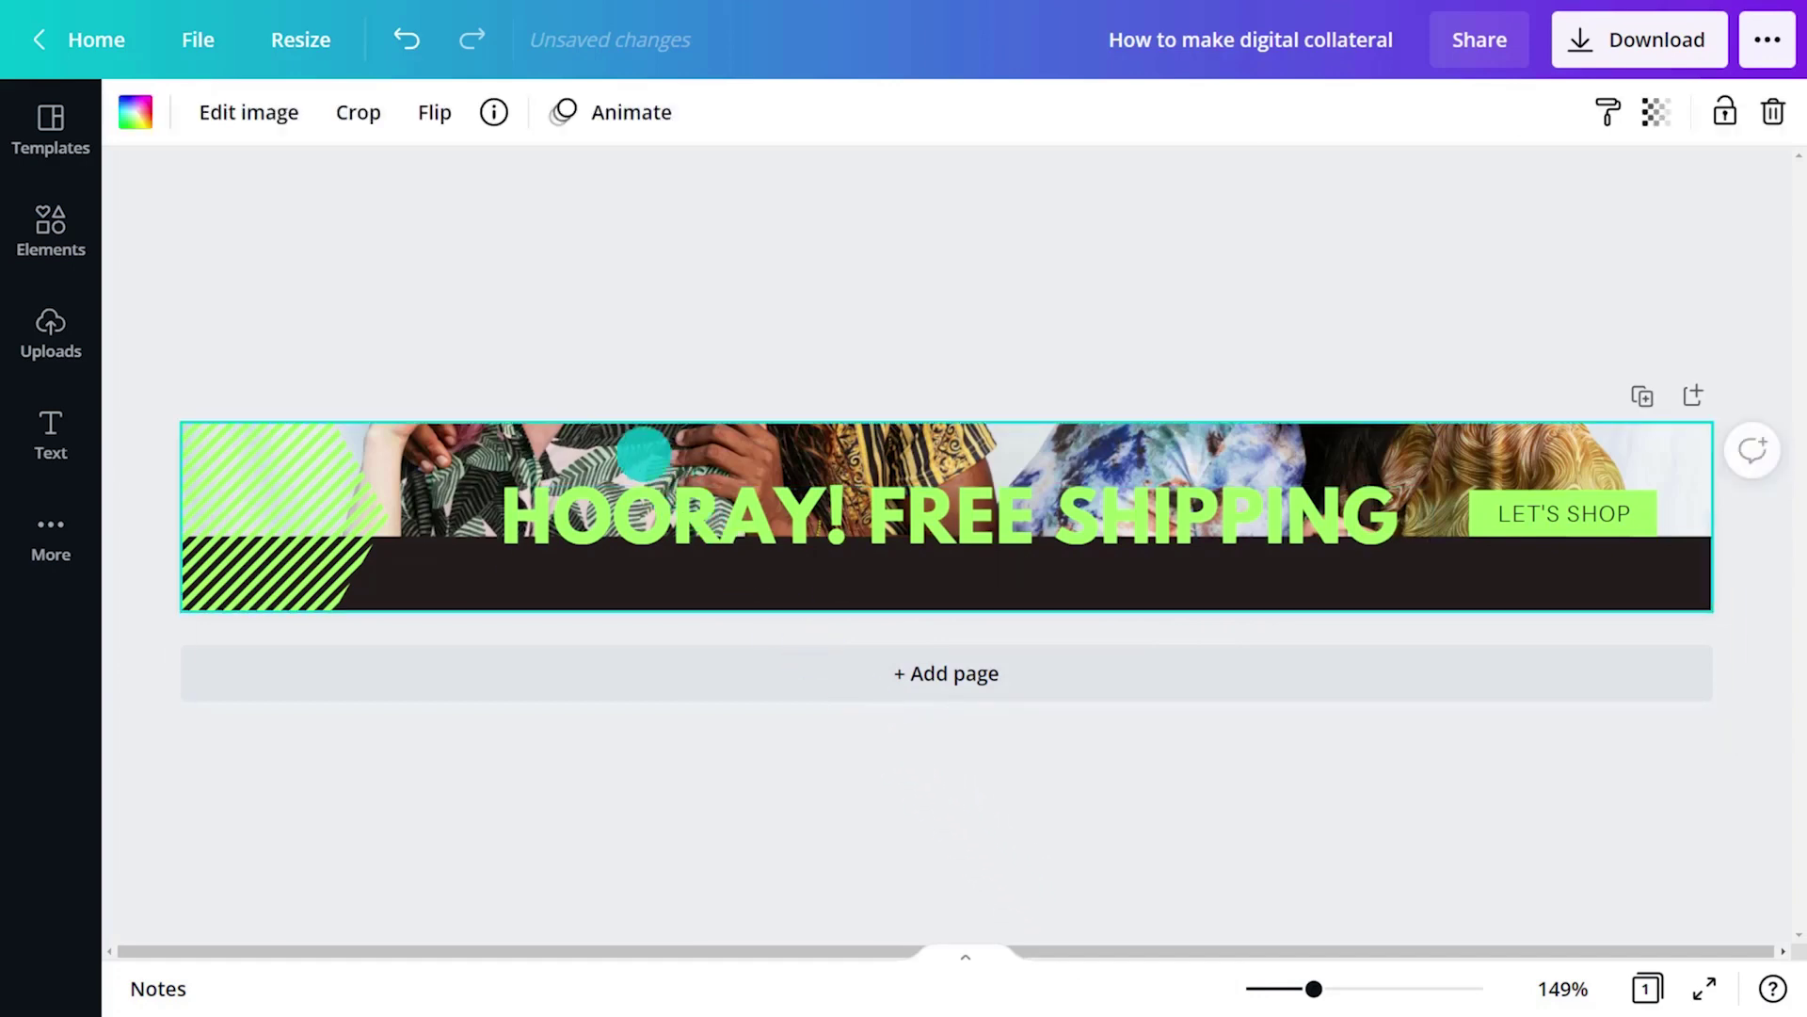
click(356, 112)
mouse_move(1029, 494)
mouse_down()
mouse_move(1062, 484)
mouse_move(1065, 565)
mouse_up()
click(191, 114)
Step: Move the dark rectangle over the banner and set its transparency to 80
drag(605, 578, 599, 460)
click(1558, 116)
drag(1465, 194, 1439, 196)
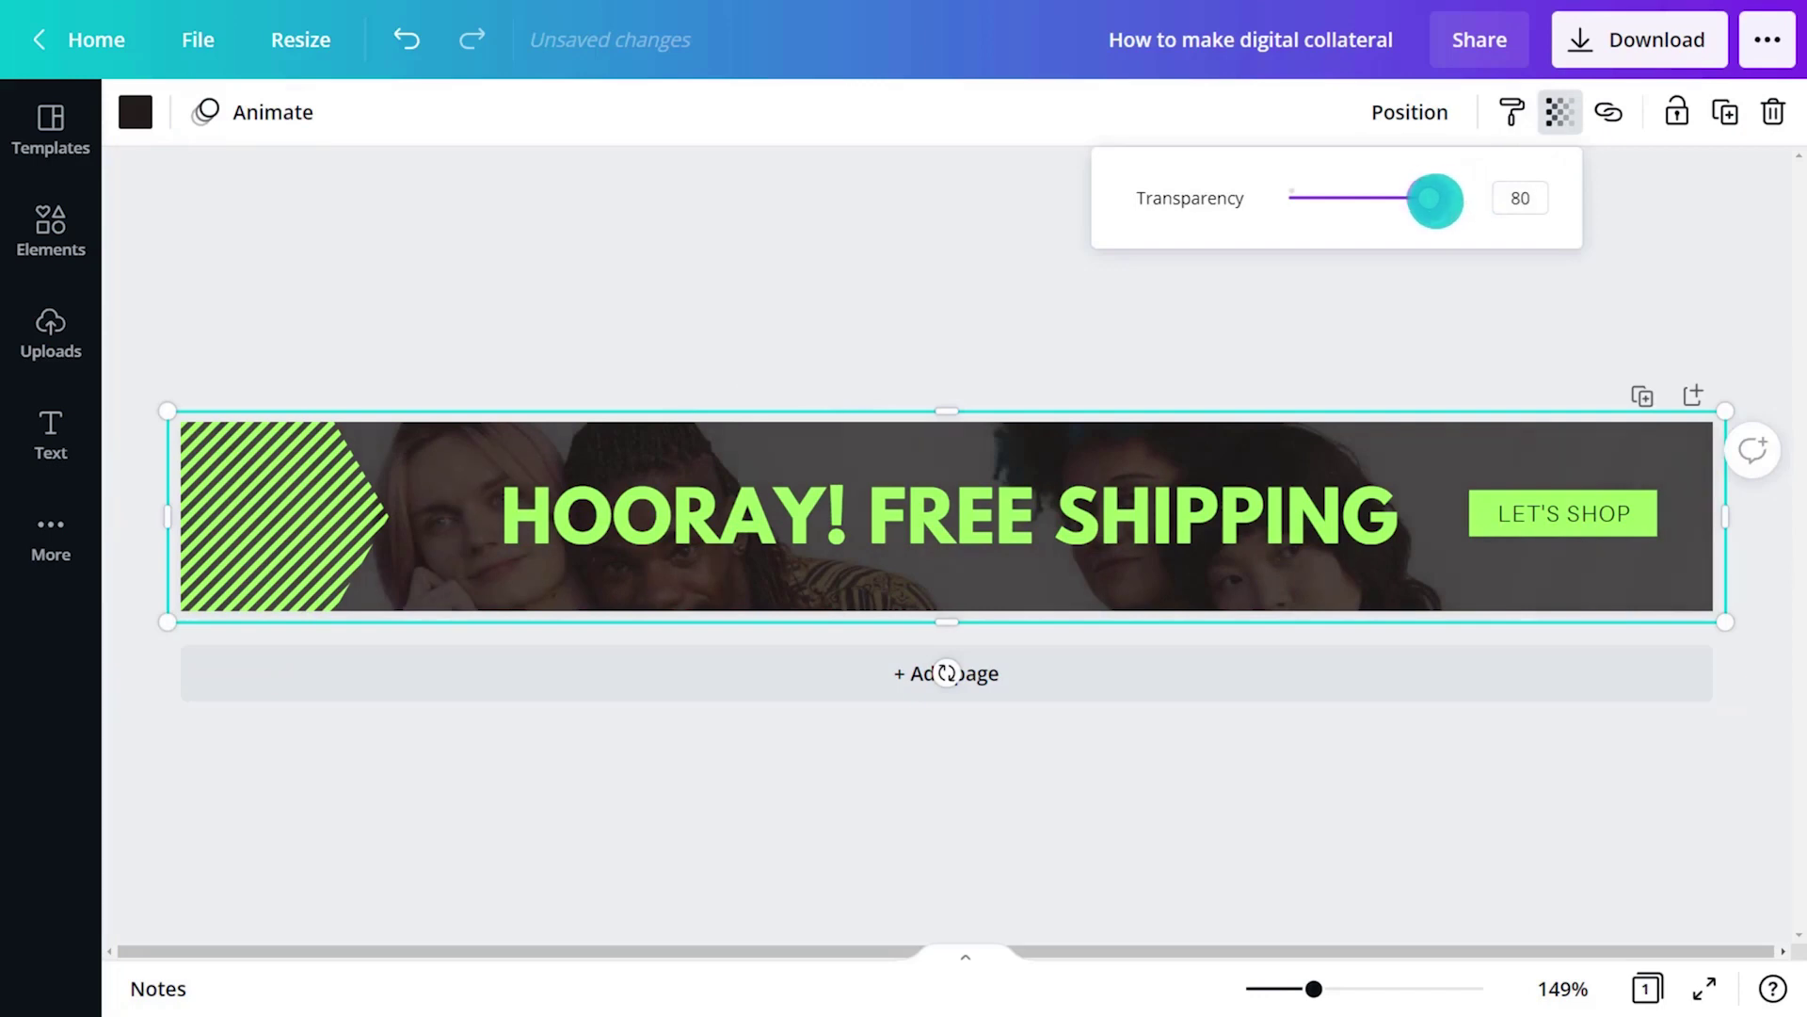
click(1539, 317)
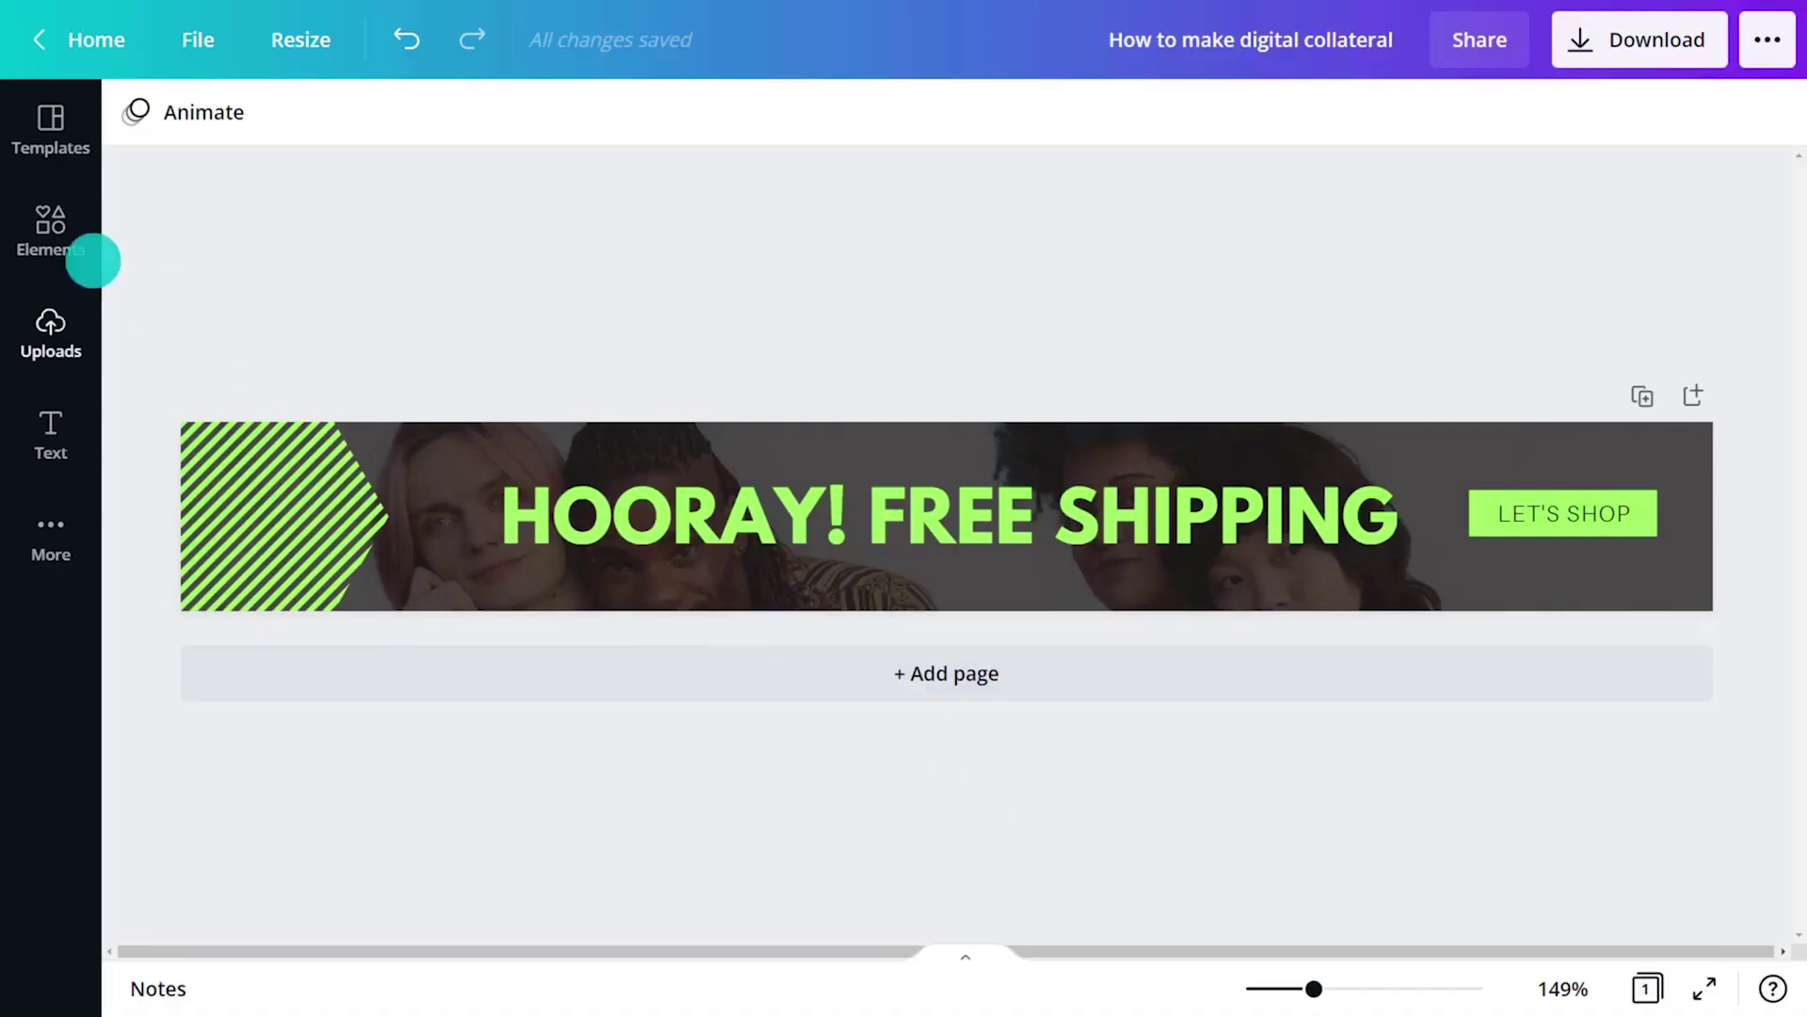
Step: Place an arrow graphic on the striped hexagon and flip it horizontally
click(92, 261)
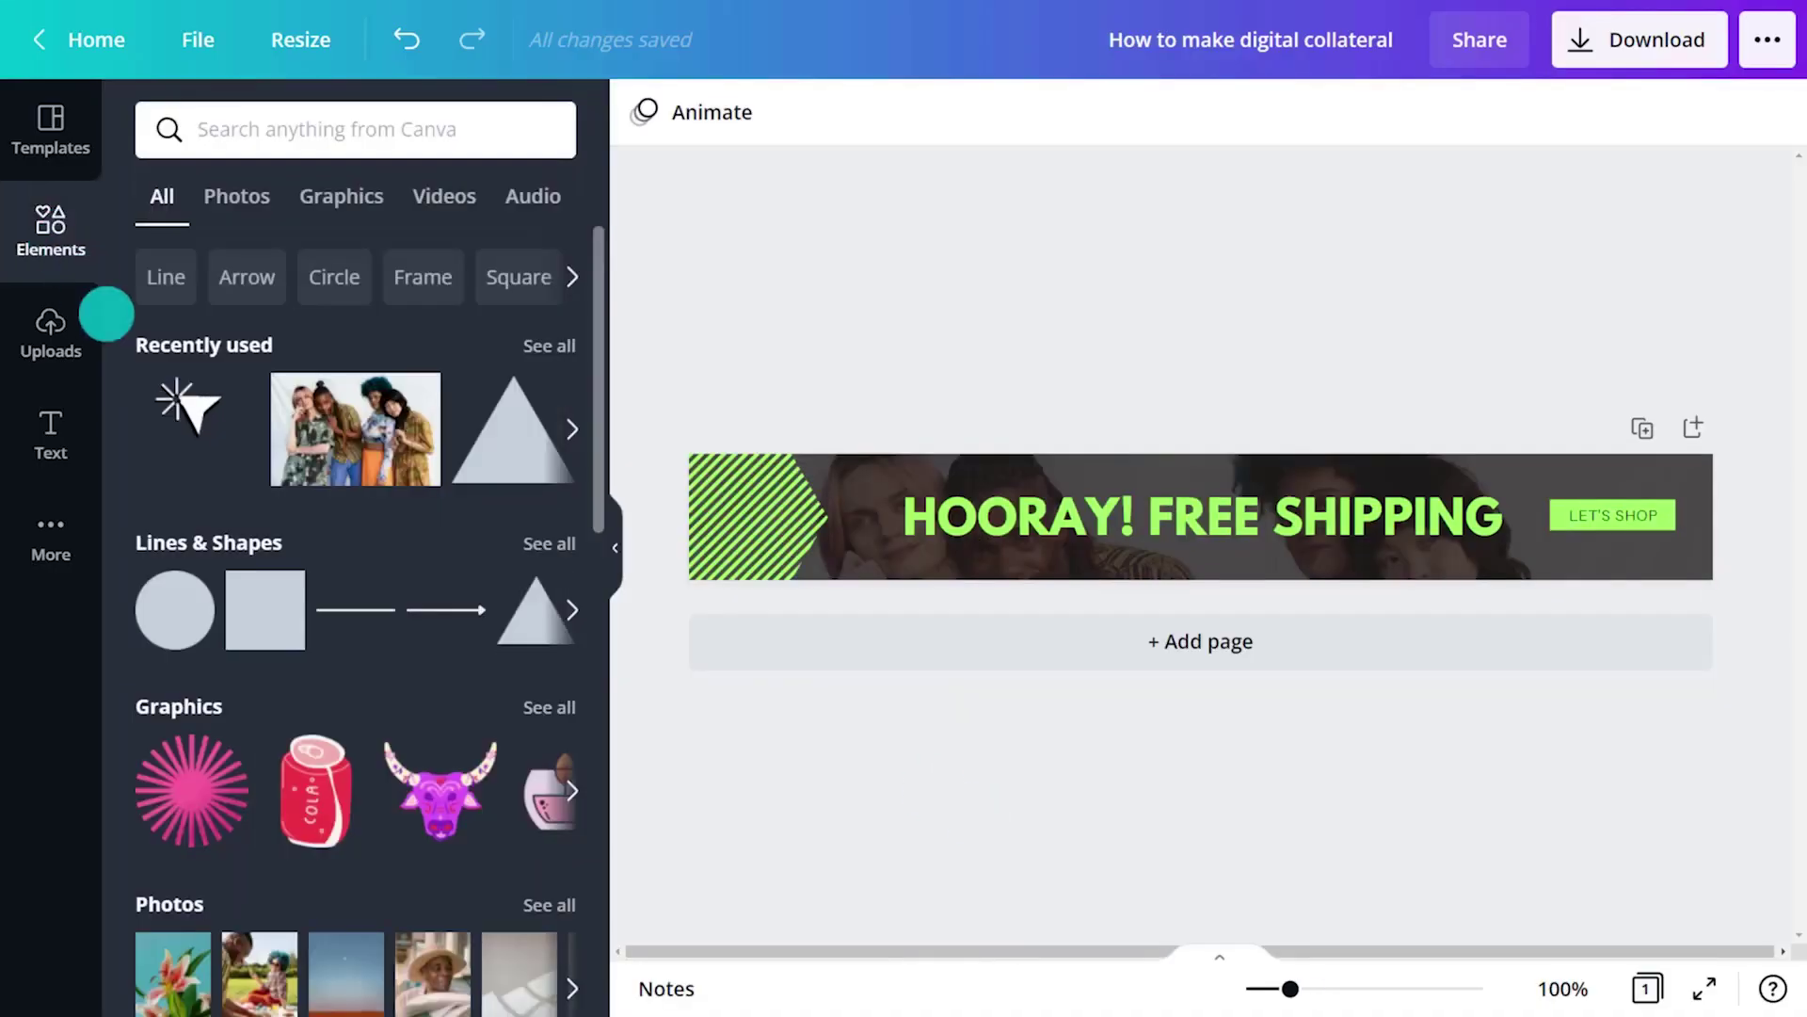
click(198, 412)
click(613, 546)
drag(916, 577, 230, 573)
click(226, 112)
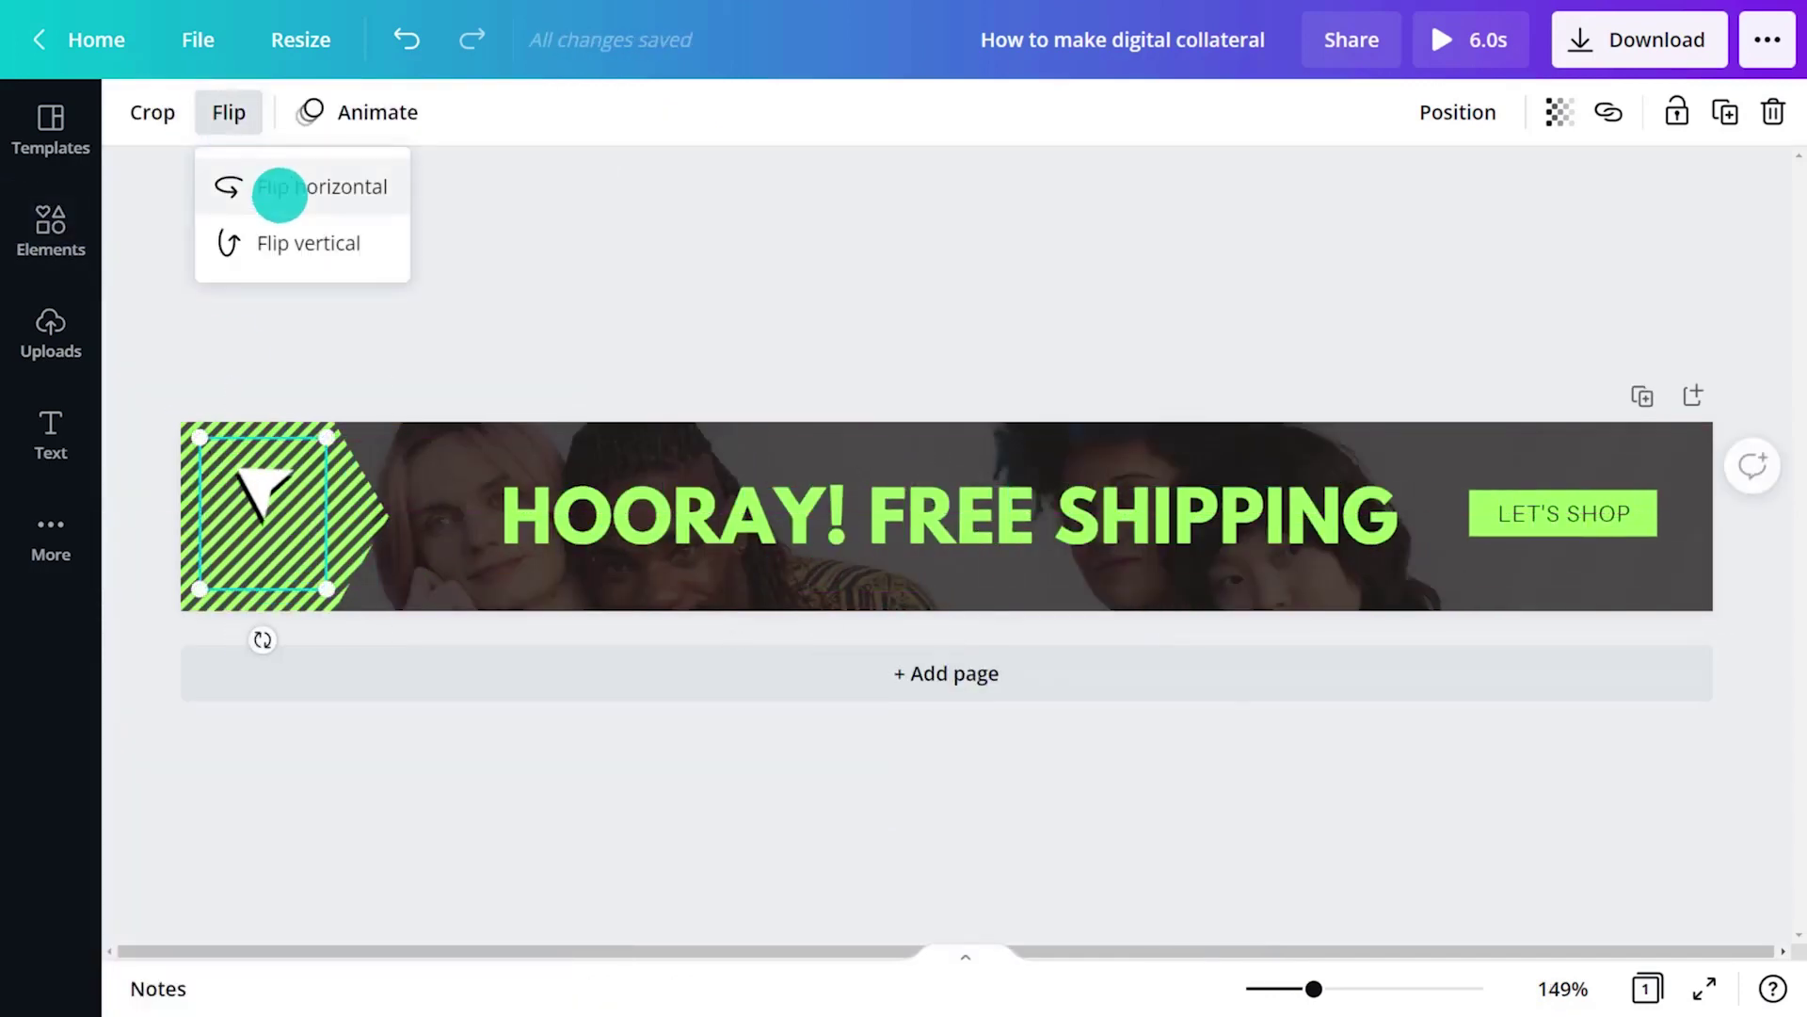
click(274, 187)
click(840, 291)
Step: Animate the headline with Block after trying Bounce and Ascend
click(864, 503)
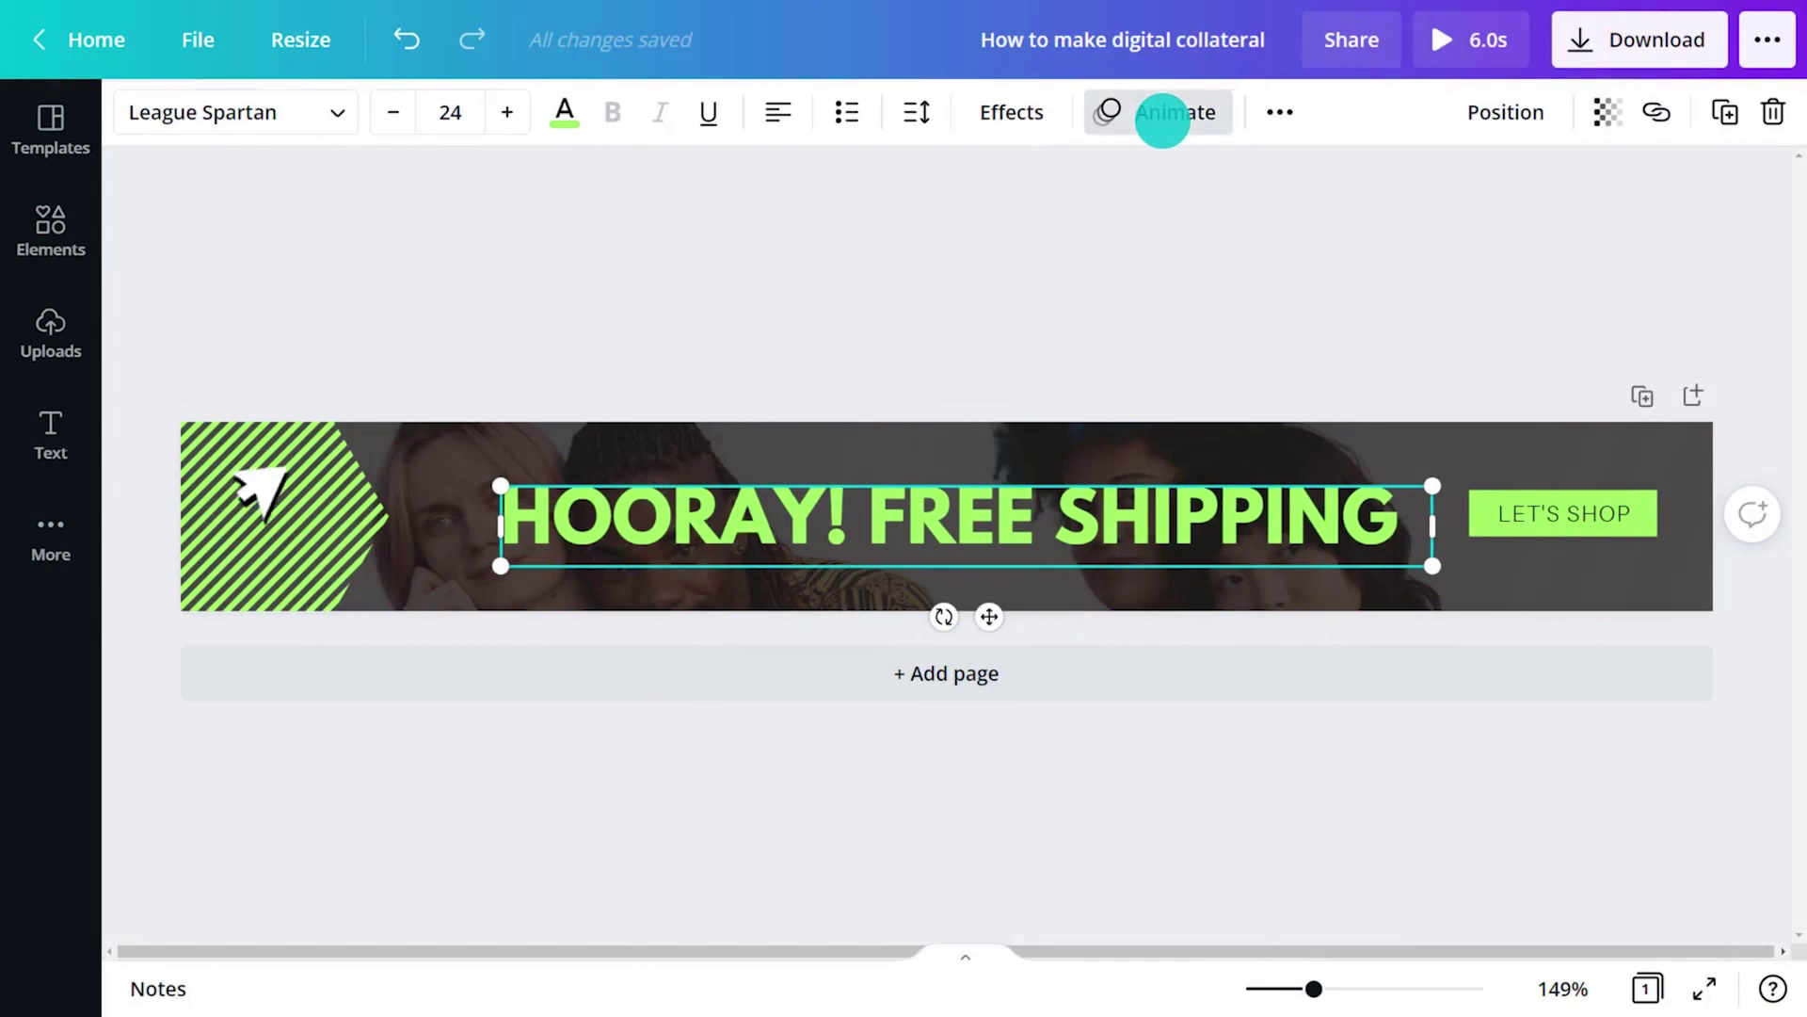
click(1161, 113)
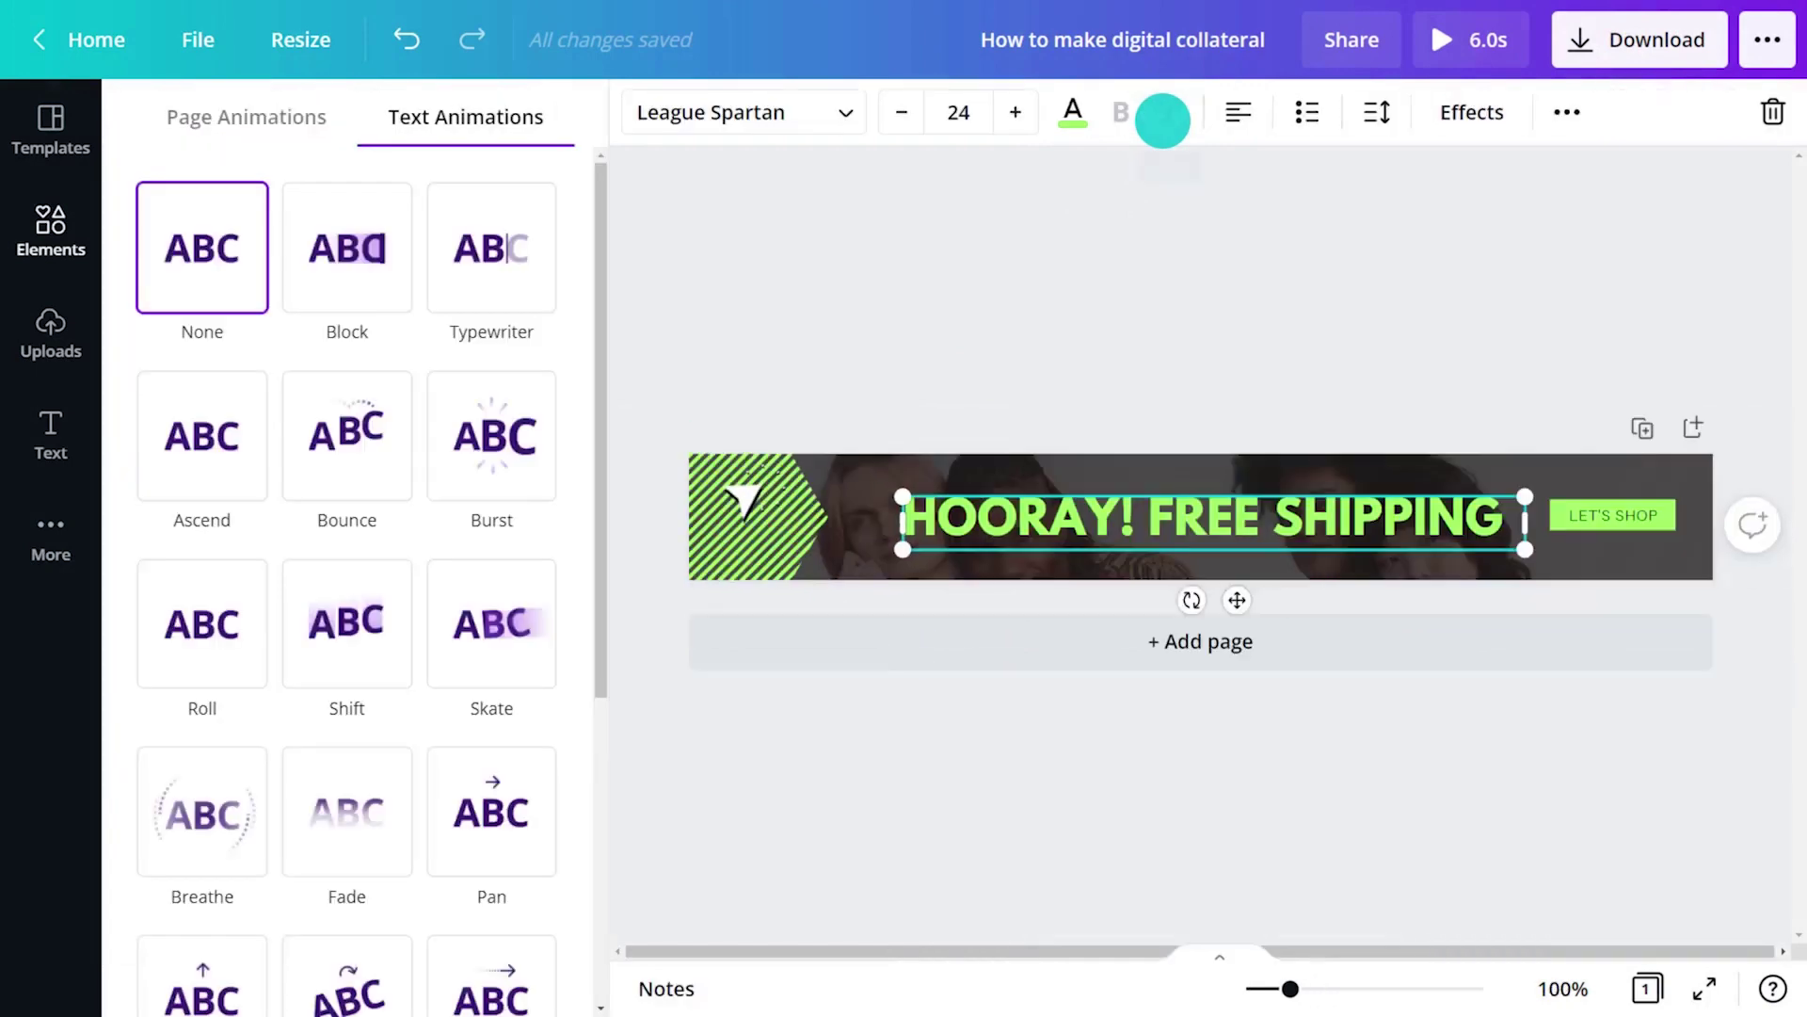
click(367, 424)
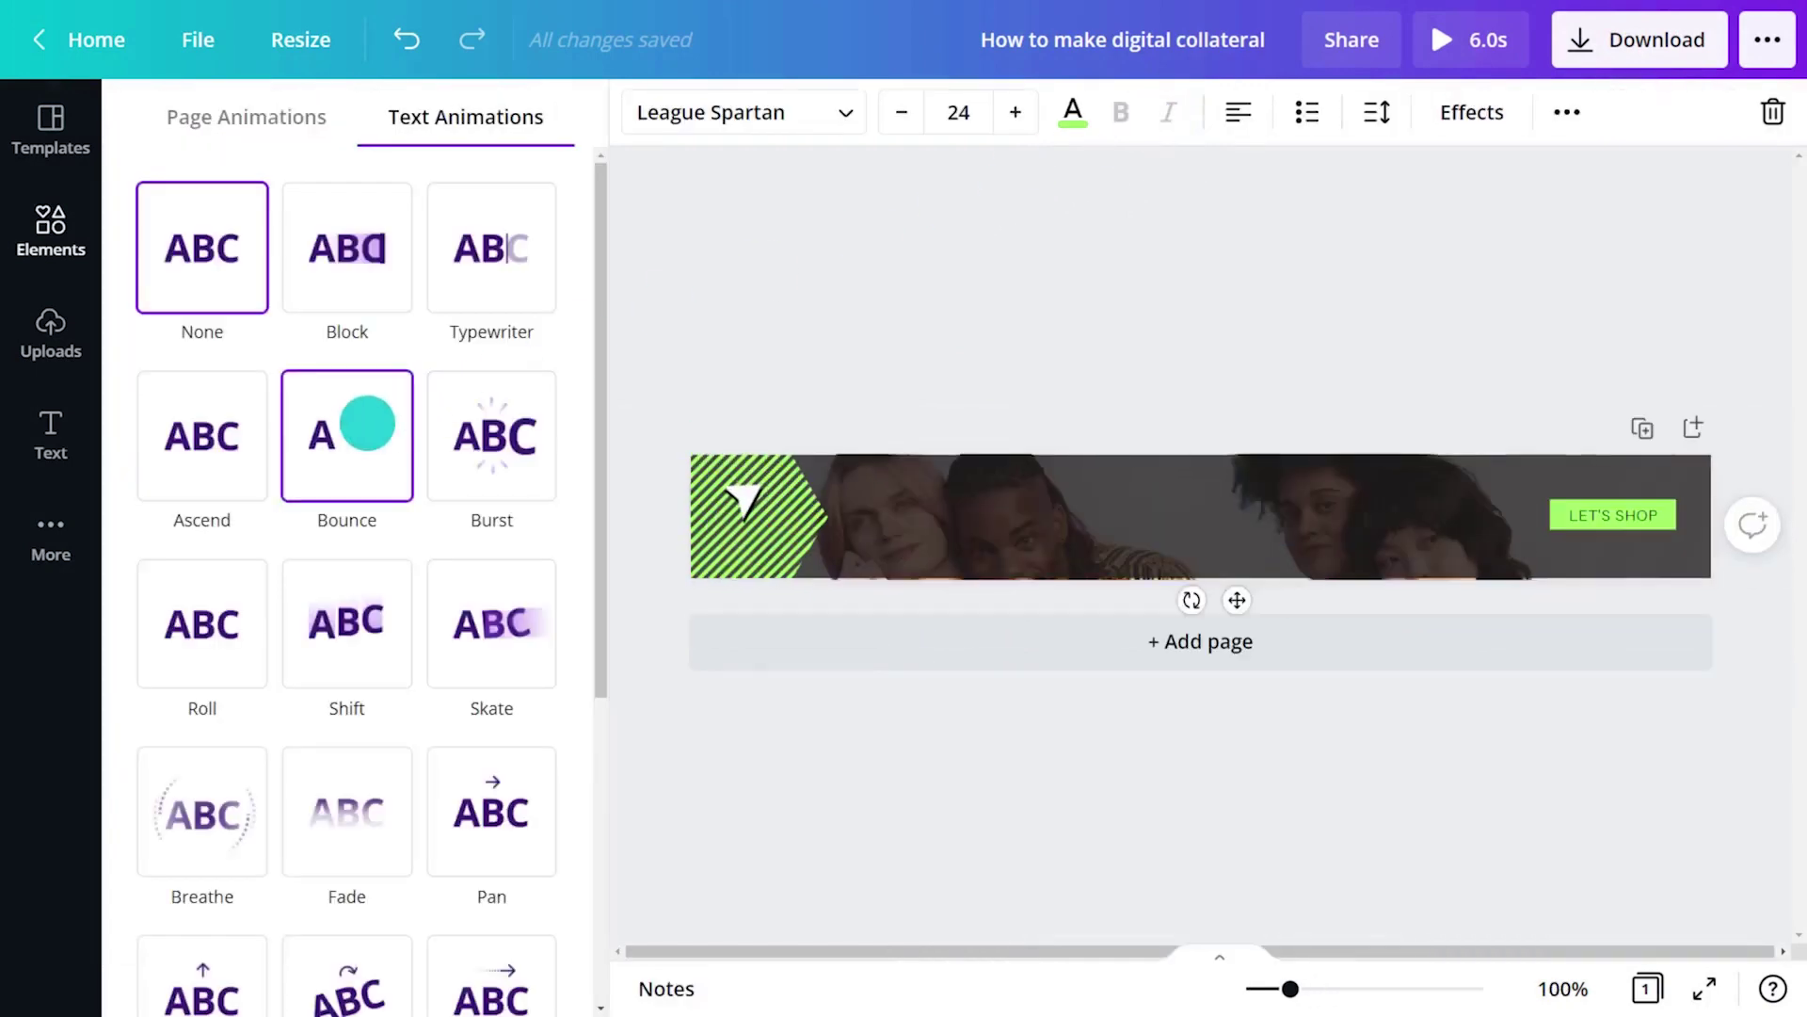
click(231, 423)
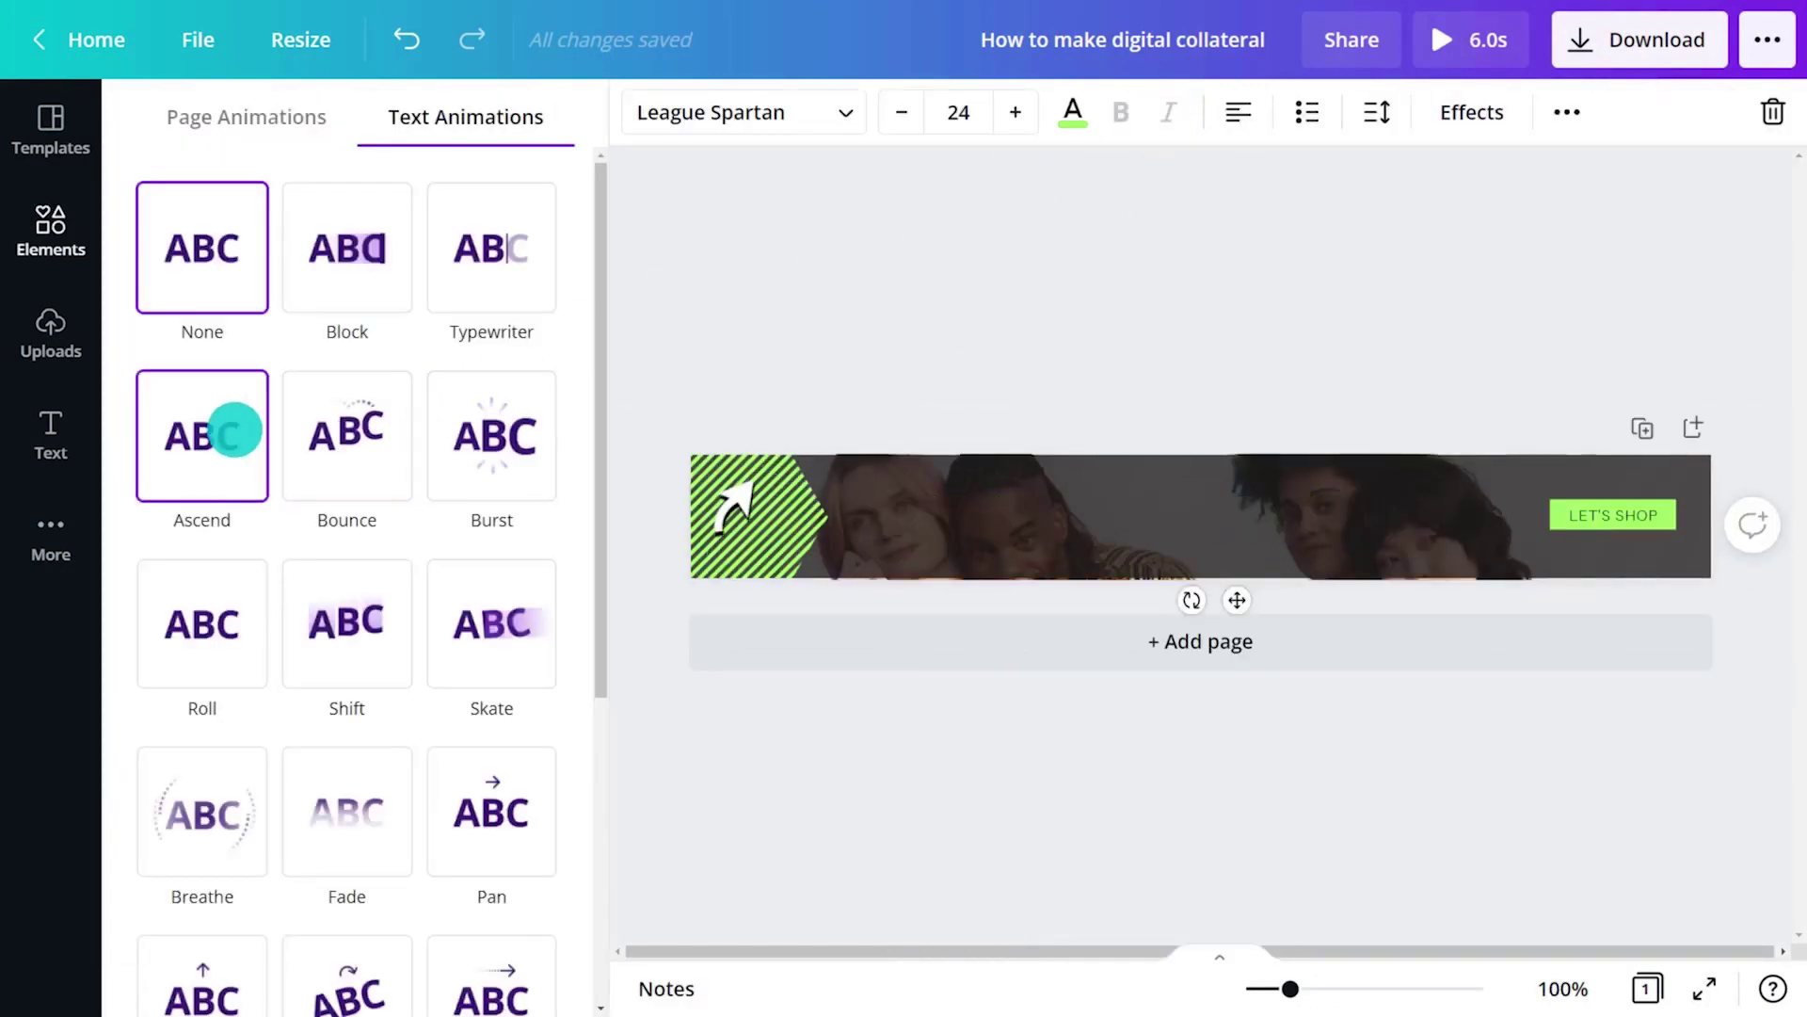
click(362, 277)
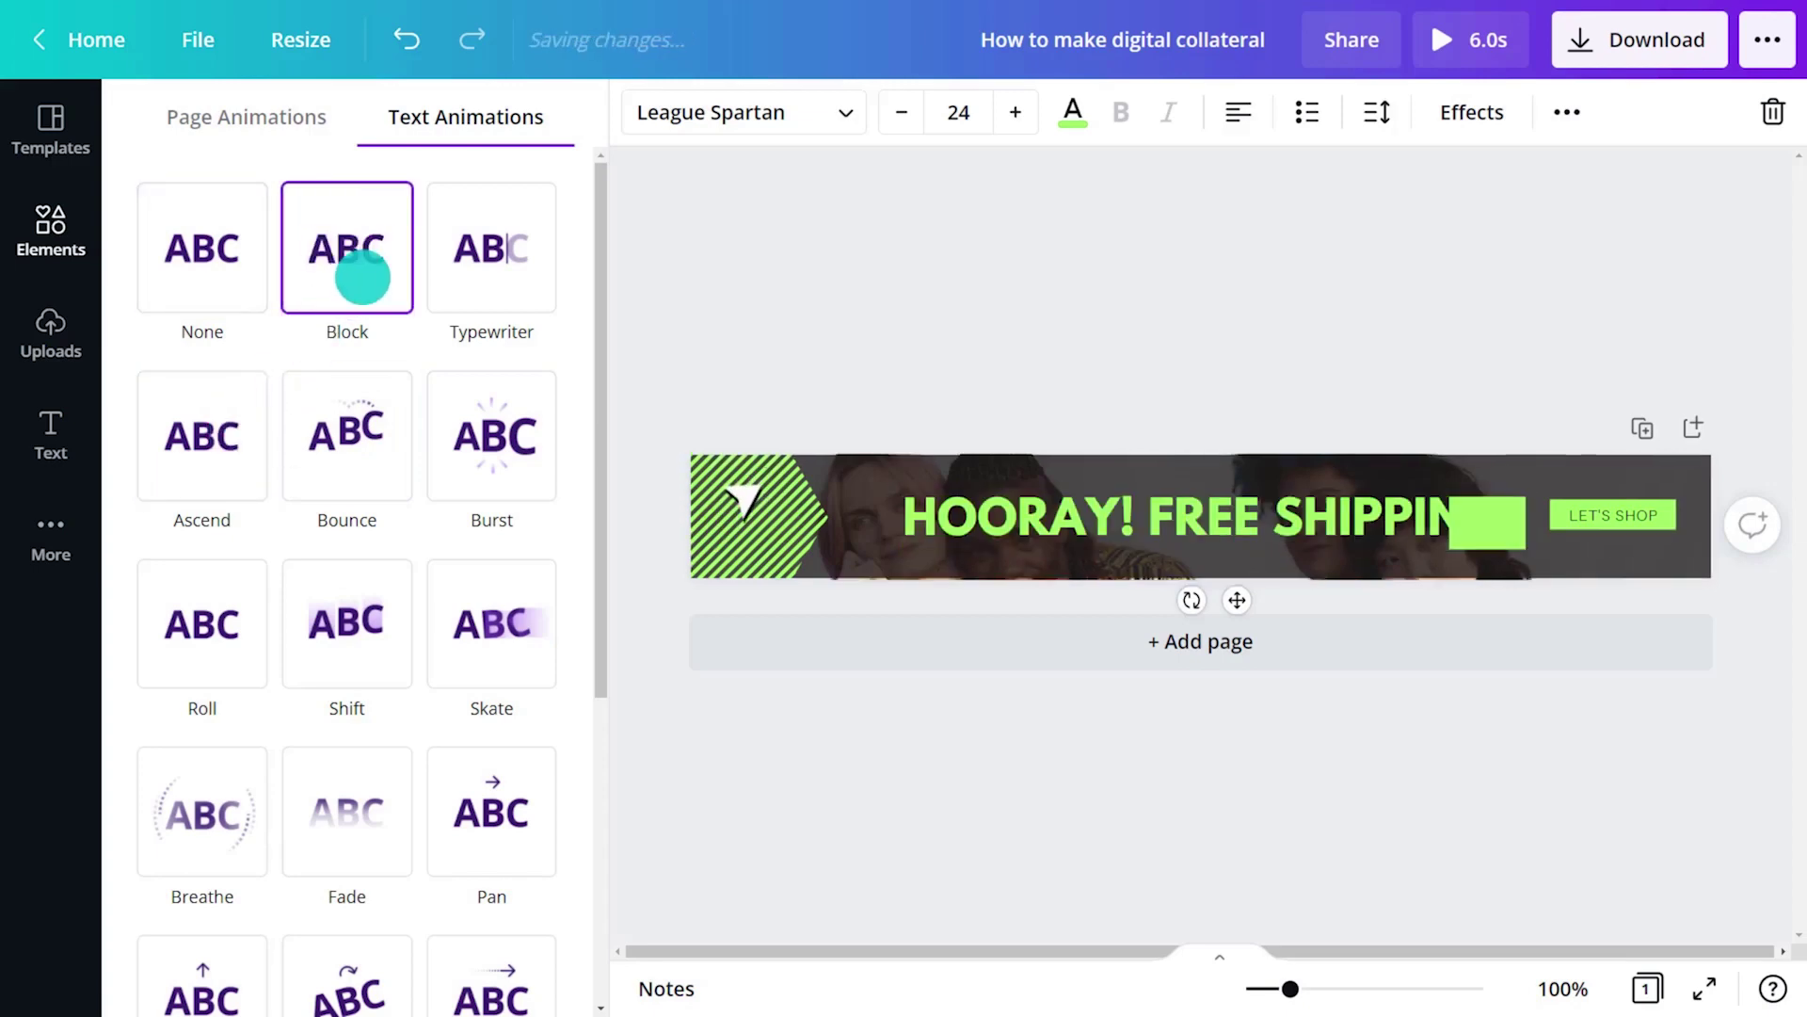
Step: Give the striped hexagon and LET'S SHOP button the Pop animation
click(693, 456)
shift+click(1565, 500)
click(524, 445)
click(342, 786)
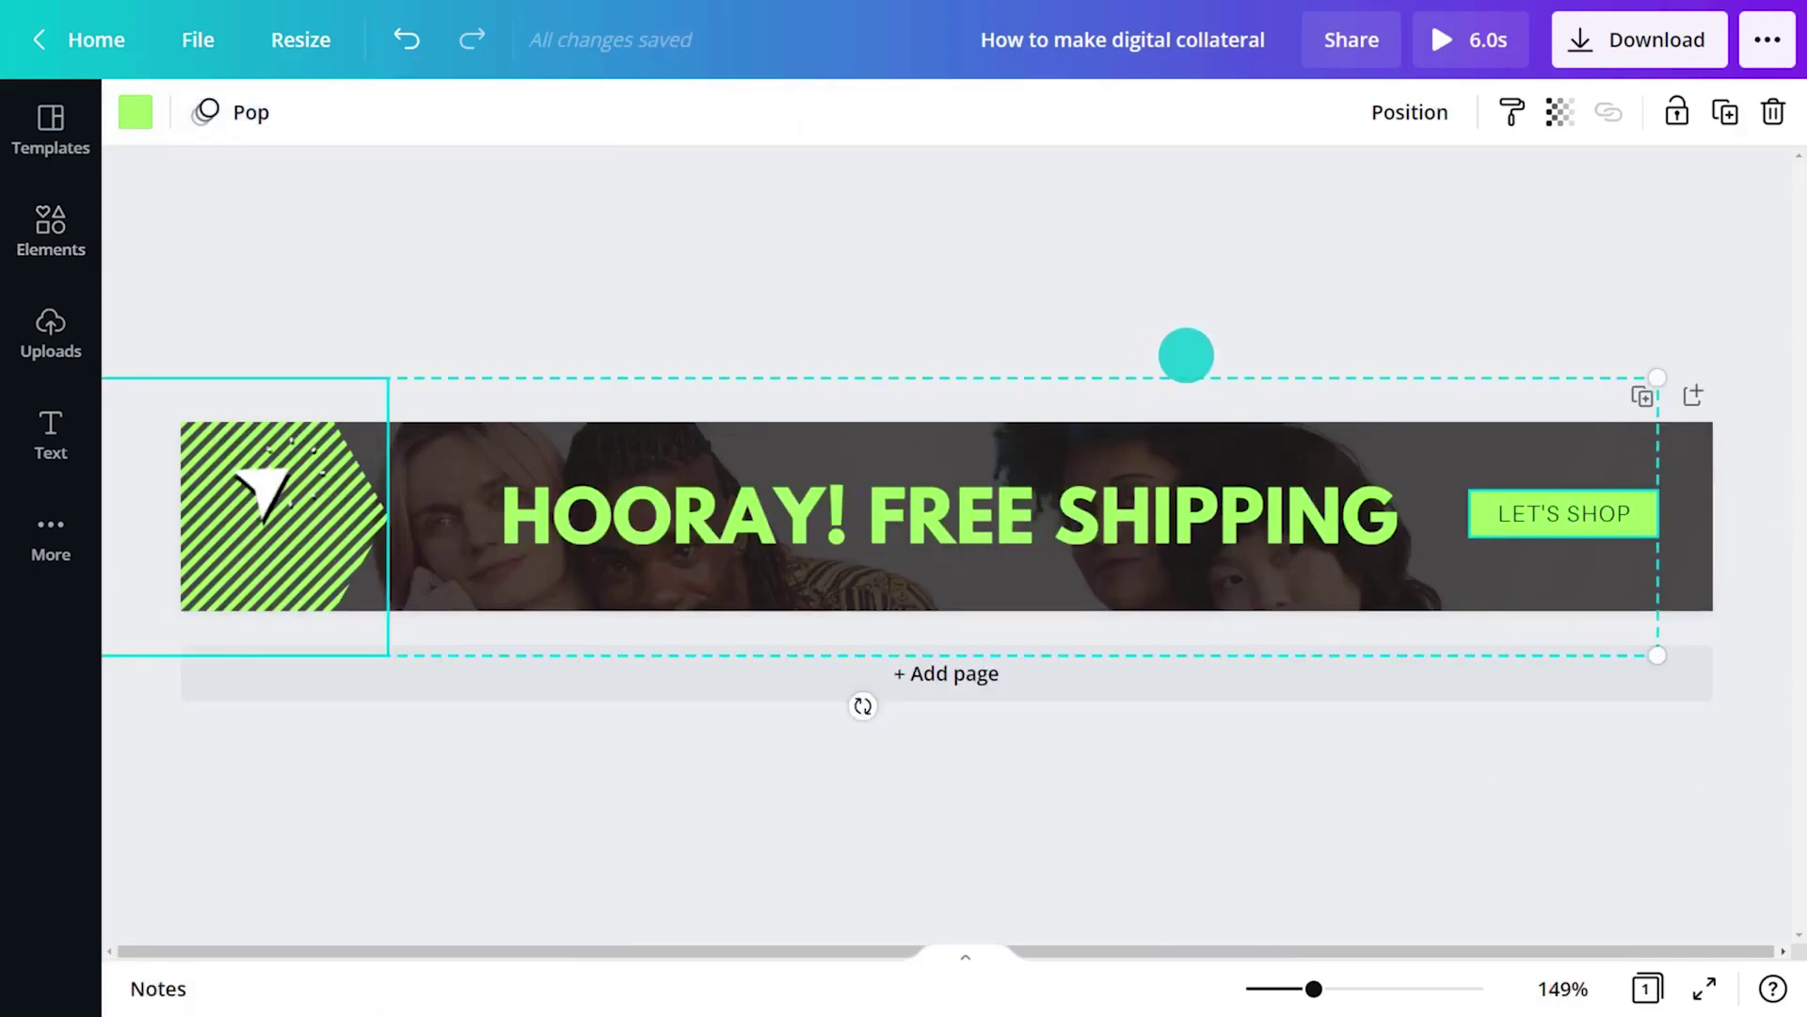
click(1186, 354)
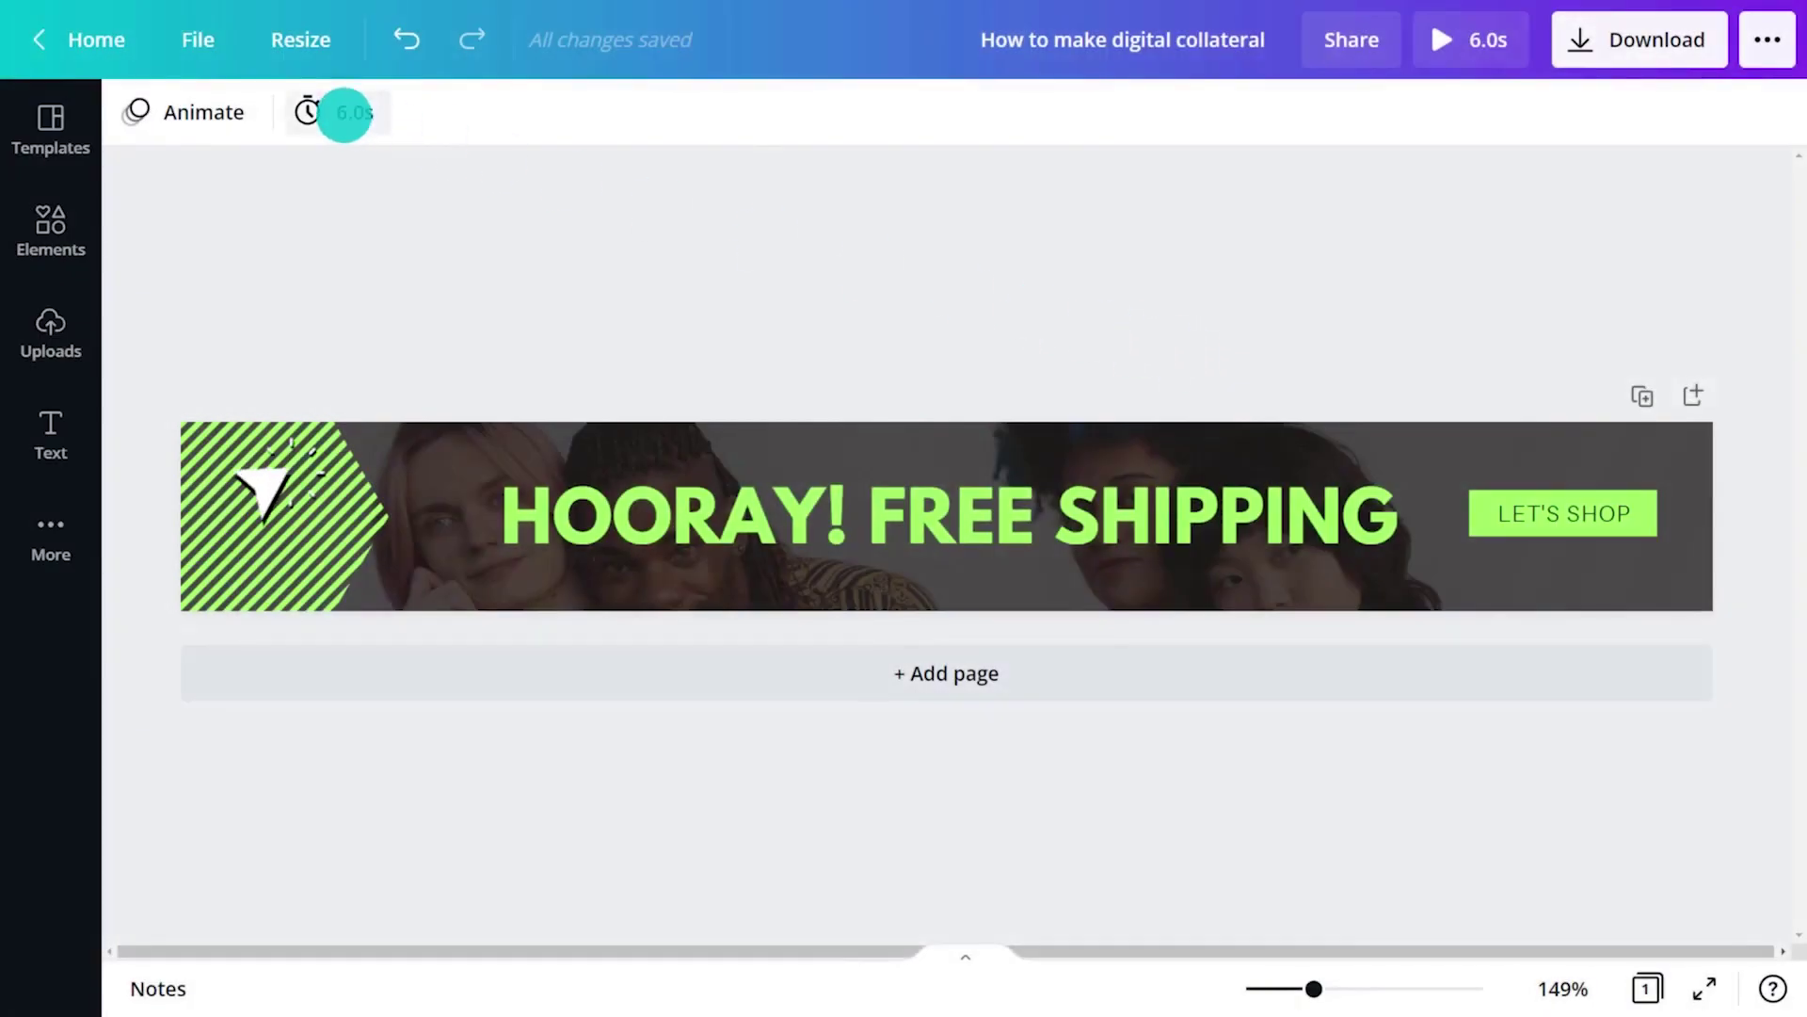
click(343, 113)
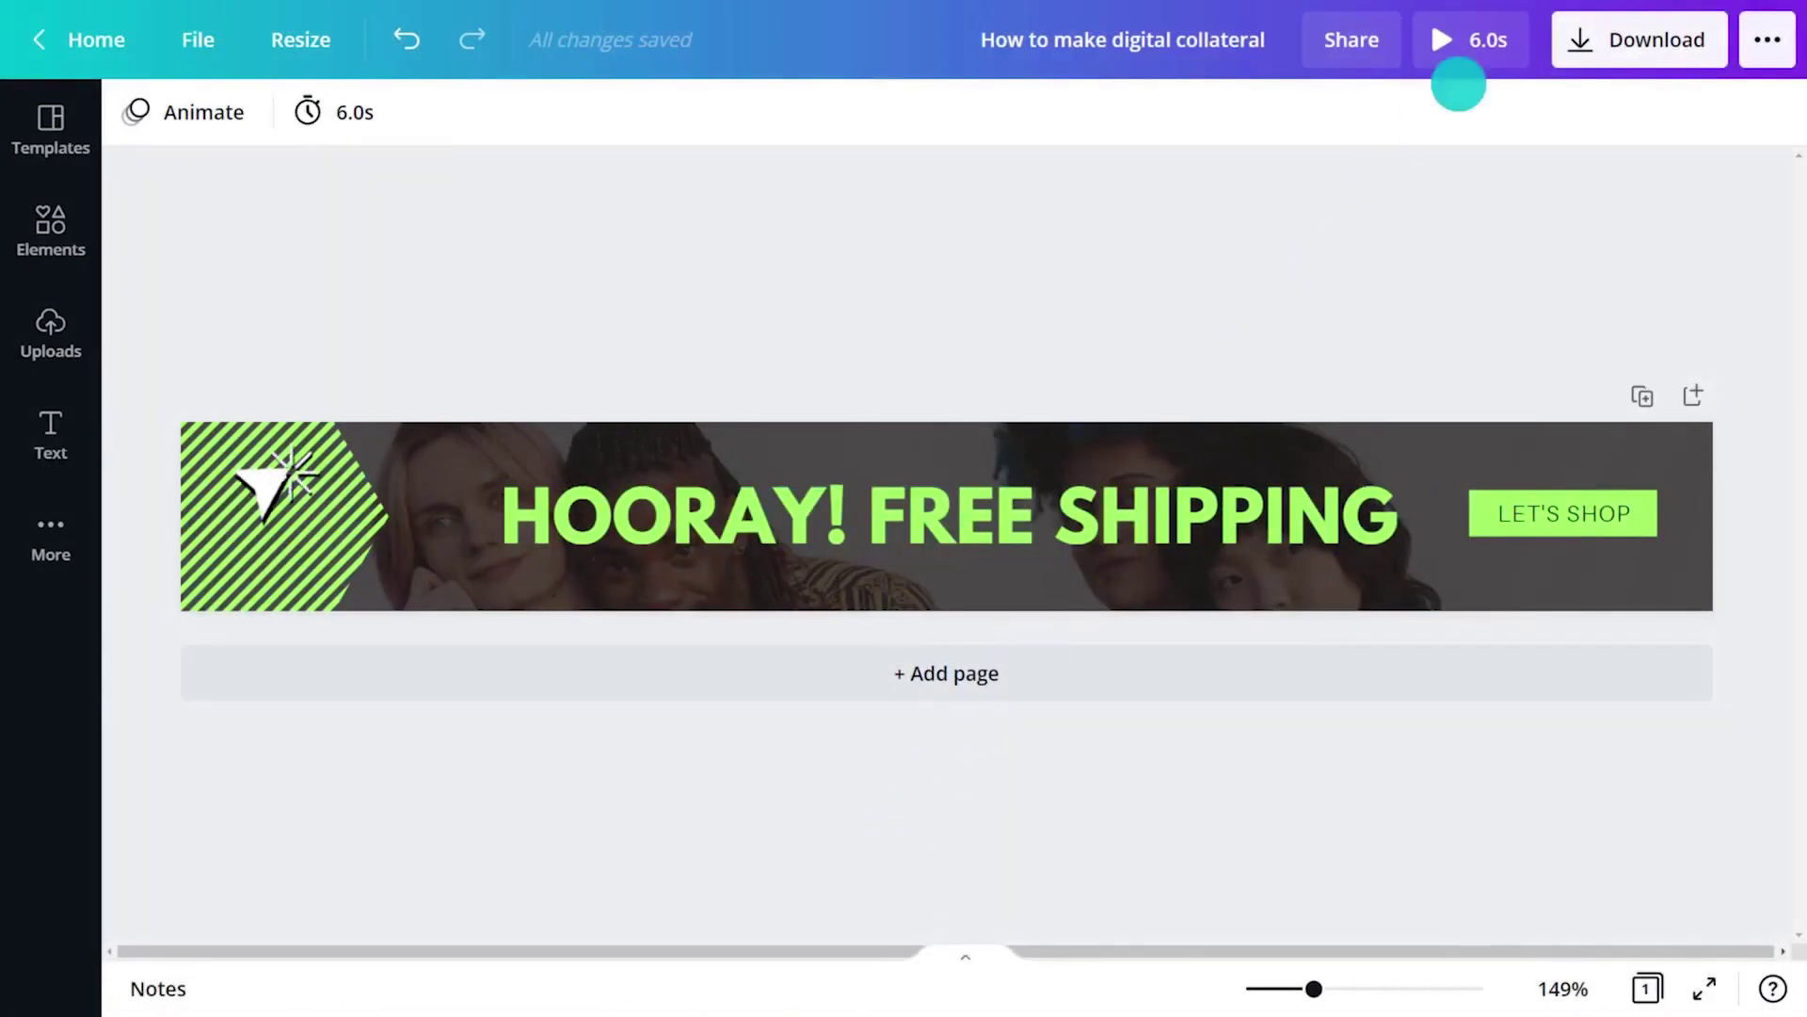
click(1477, 59)
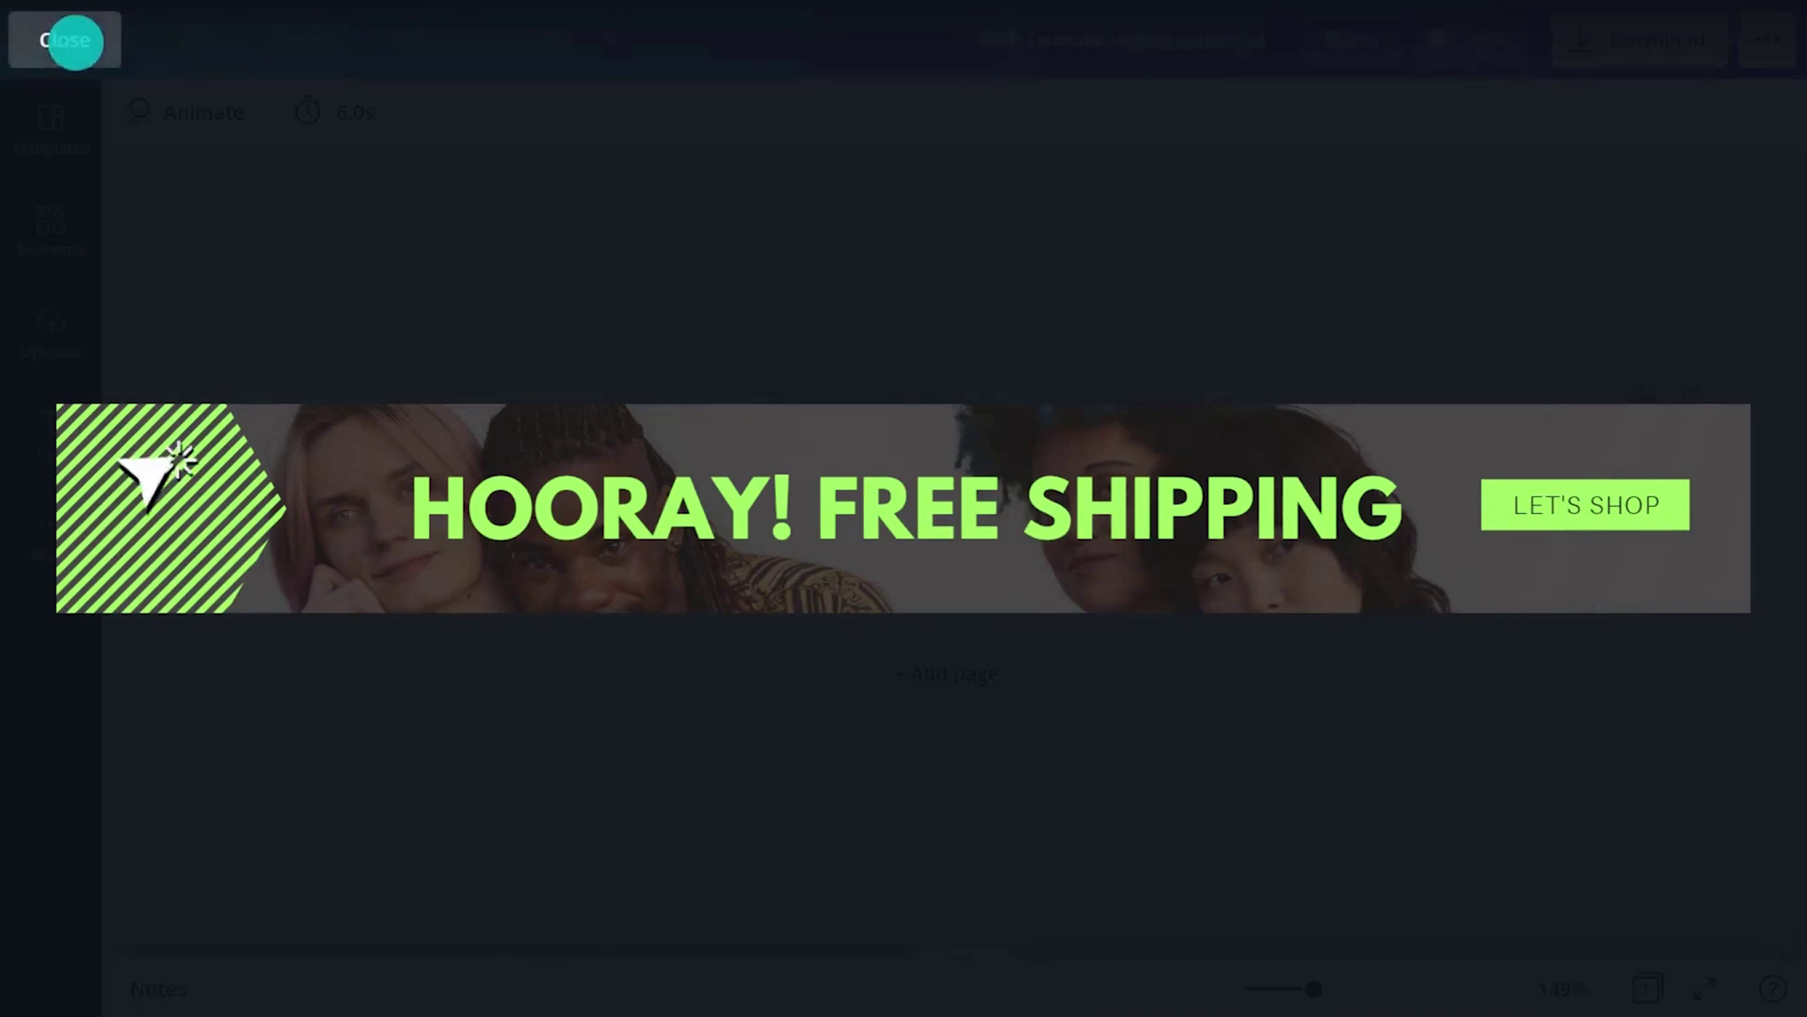
click(64, 41)
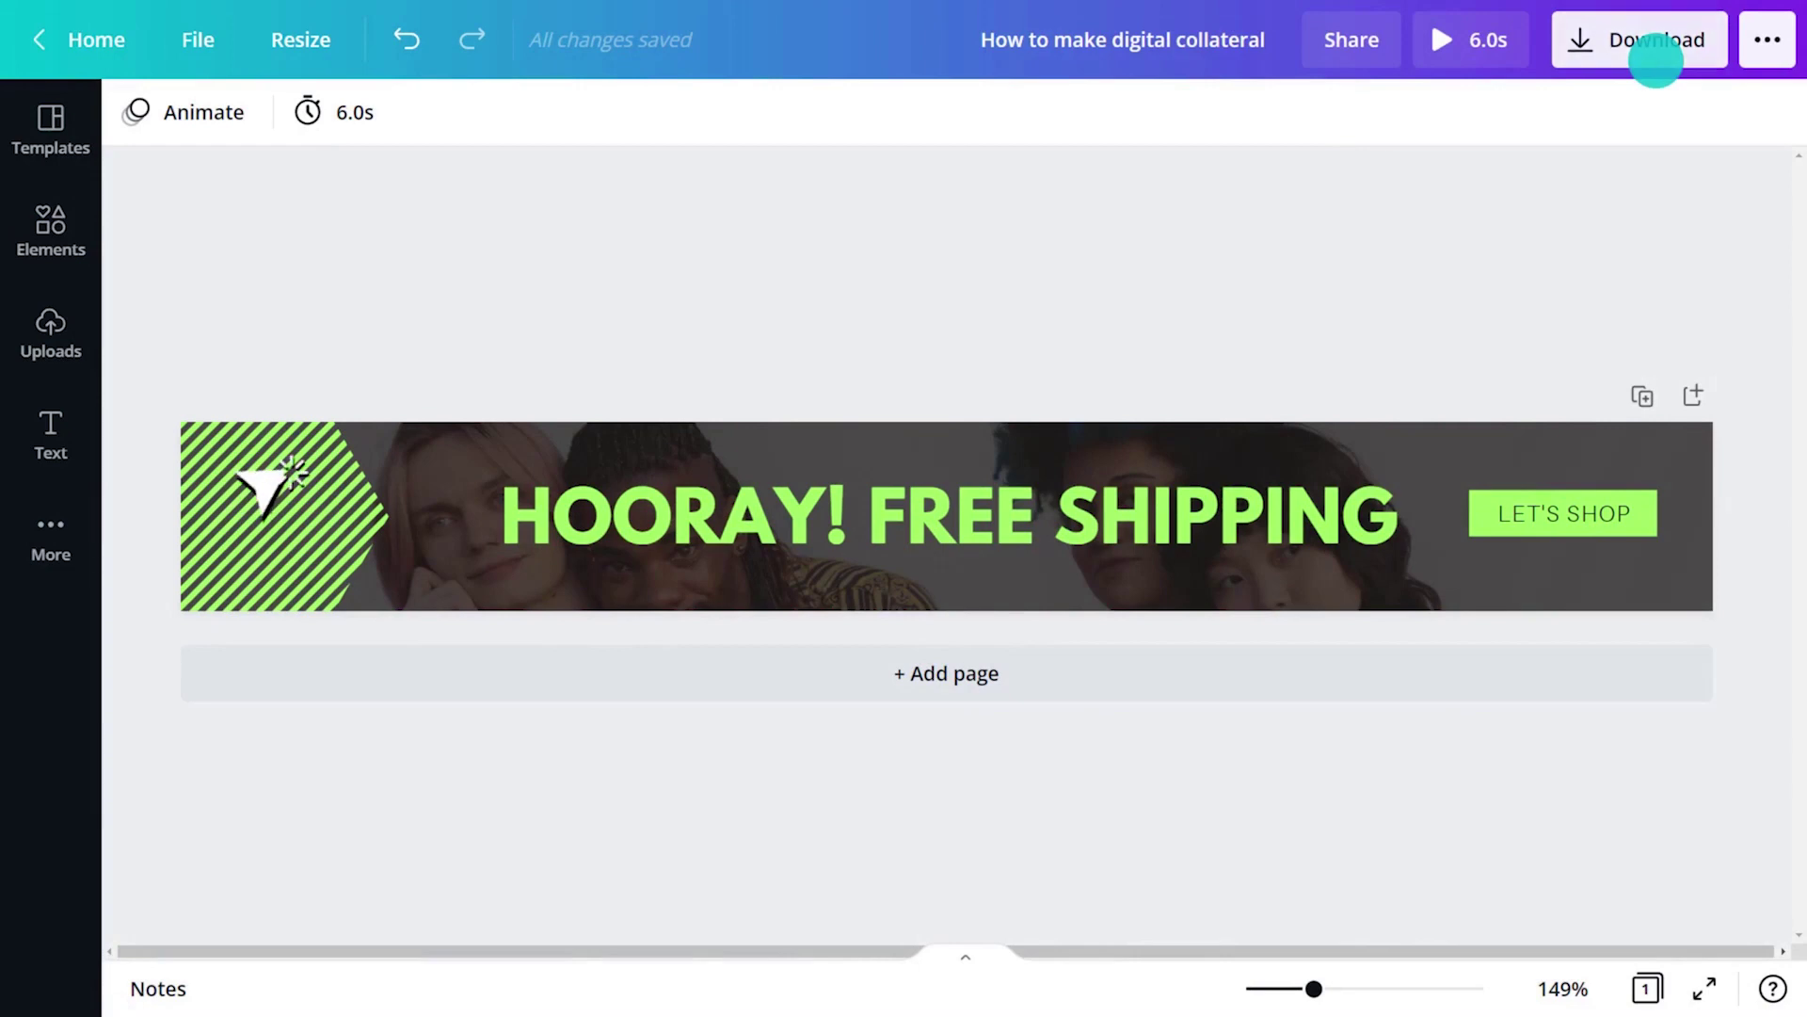
Step: Download the animated banner with the file type set to GIF
click(1654, 53)
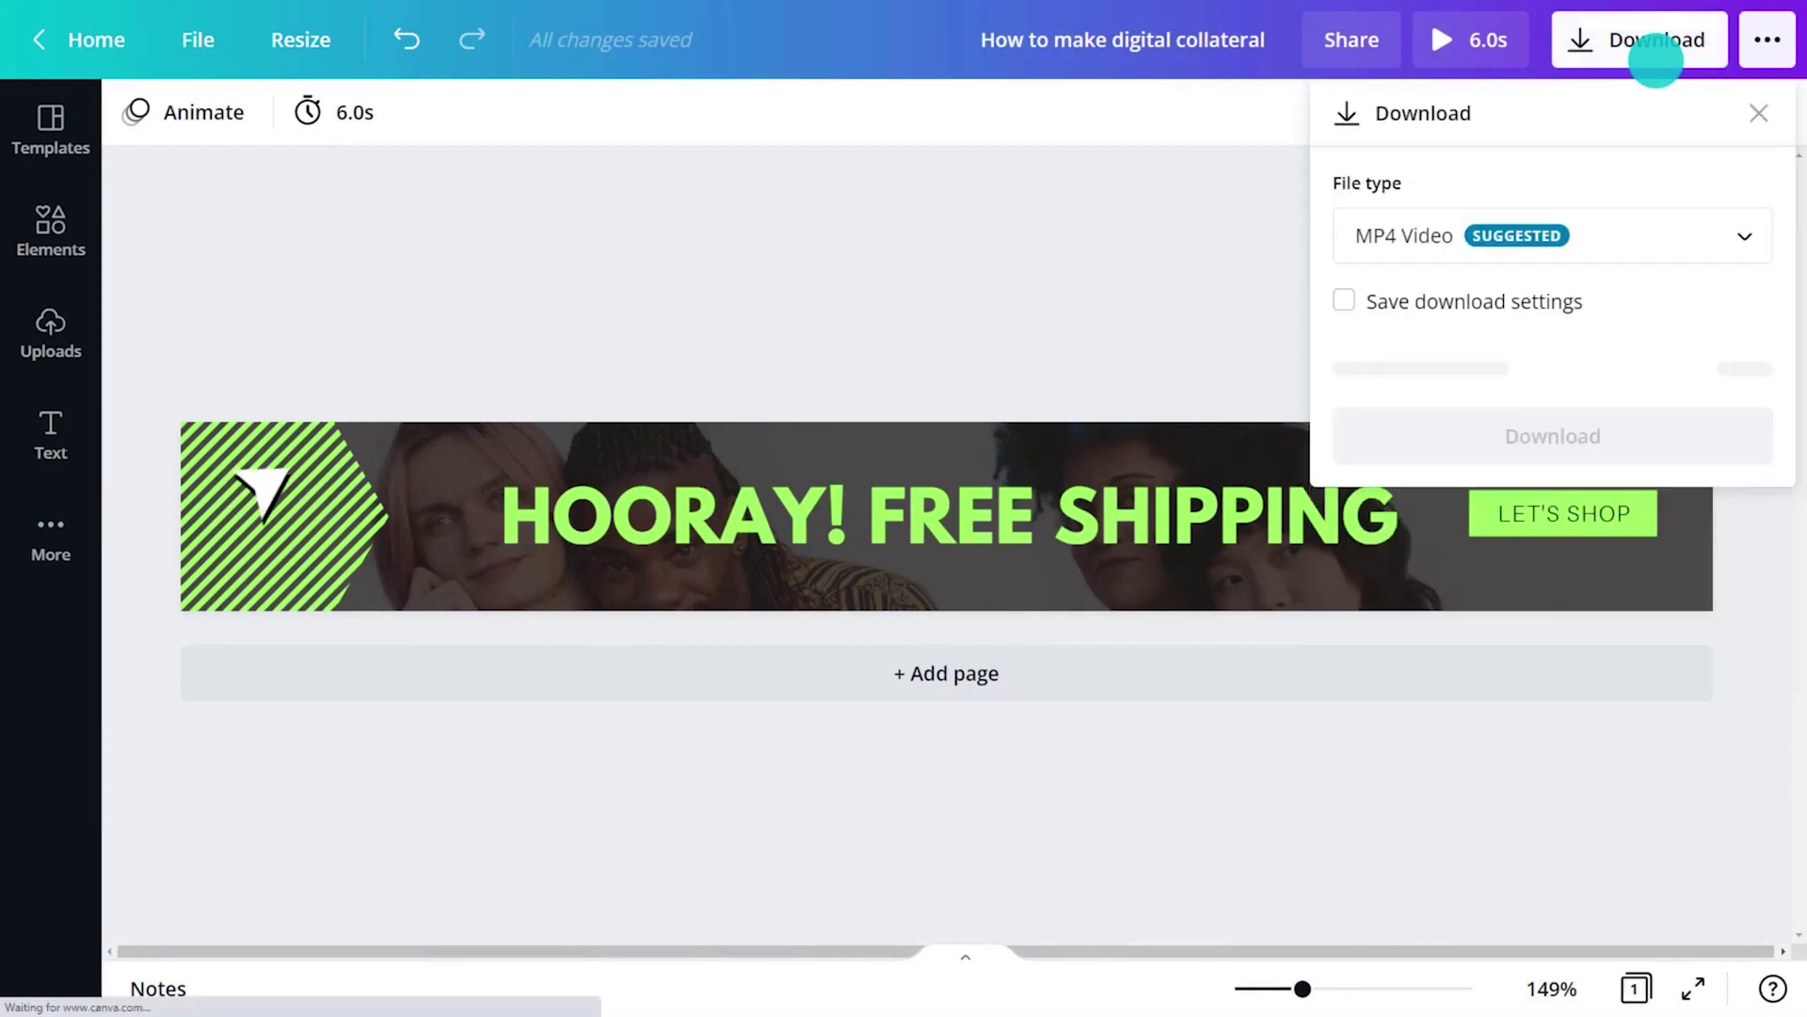
click(1736, 230)
click(1660, 517)
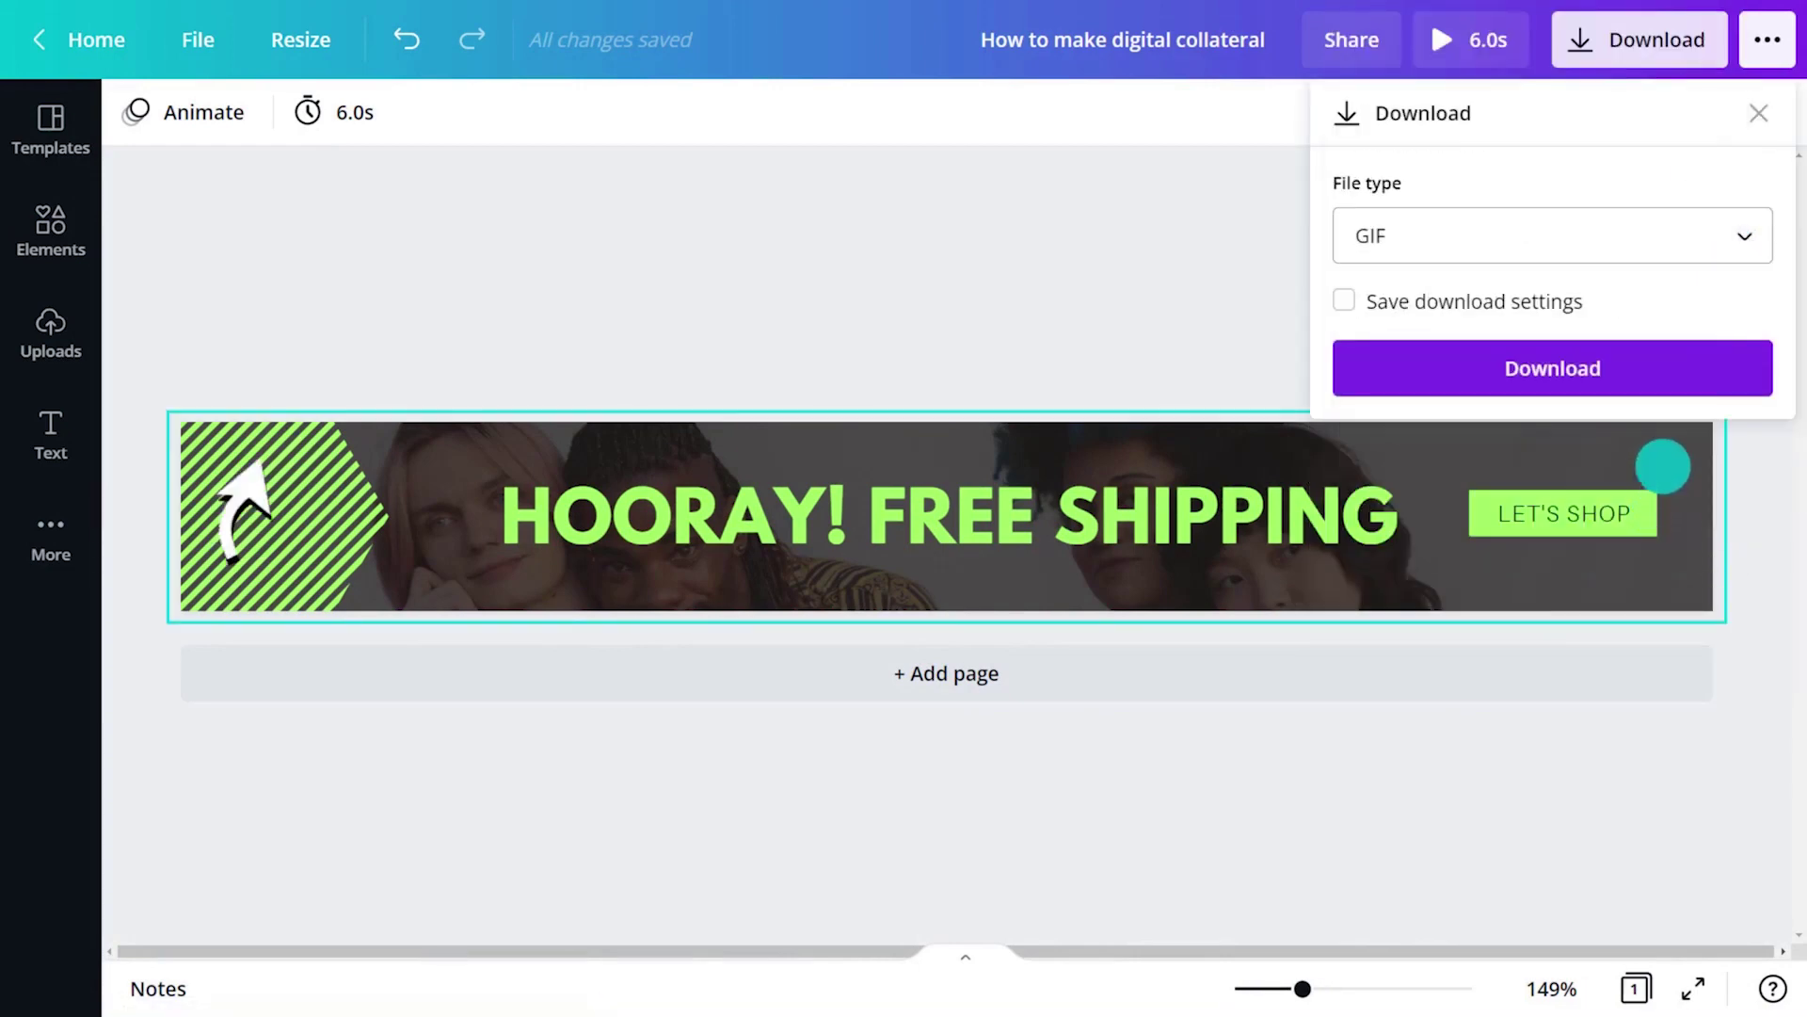
click(1666, 370)
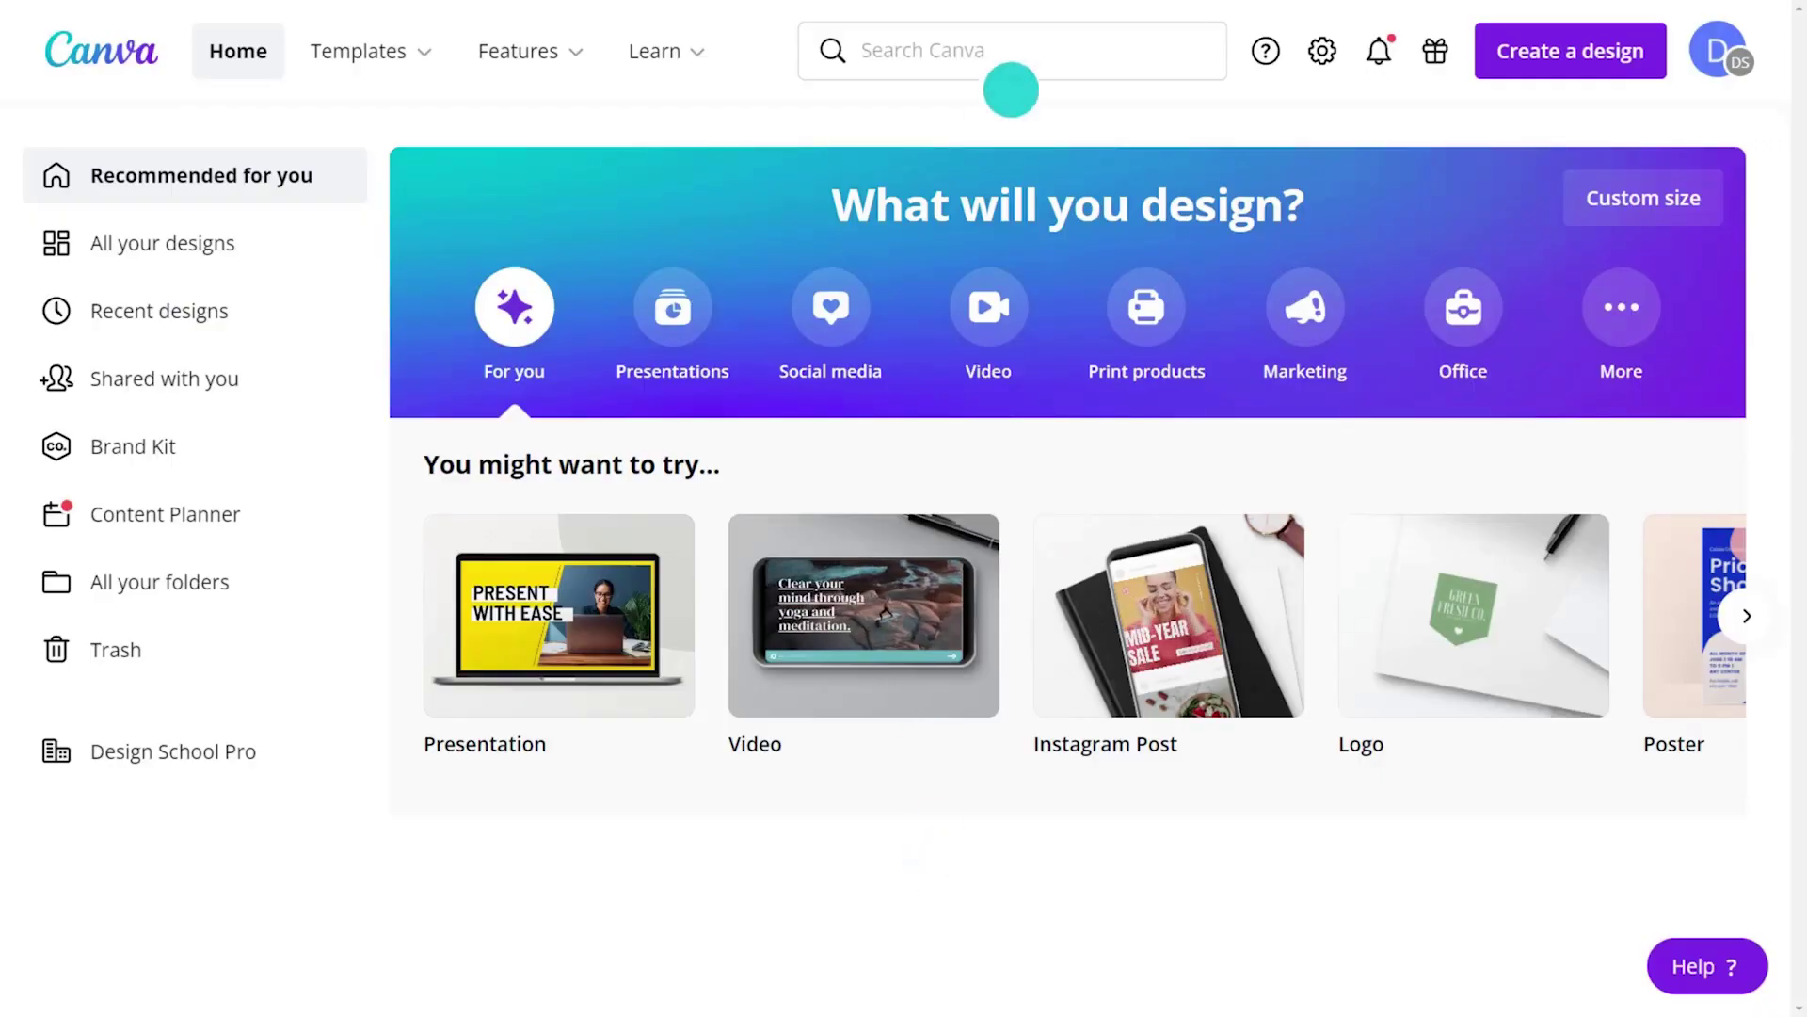
Step: Search 'meme template', then refine the search to 'meme expectation vs reality'
click(1011, 71)
text(meme template)
key(Return)
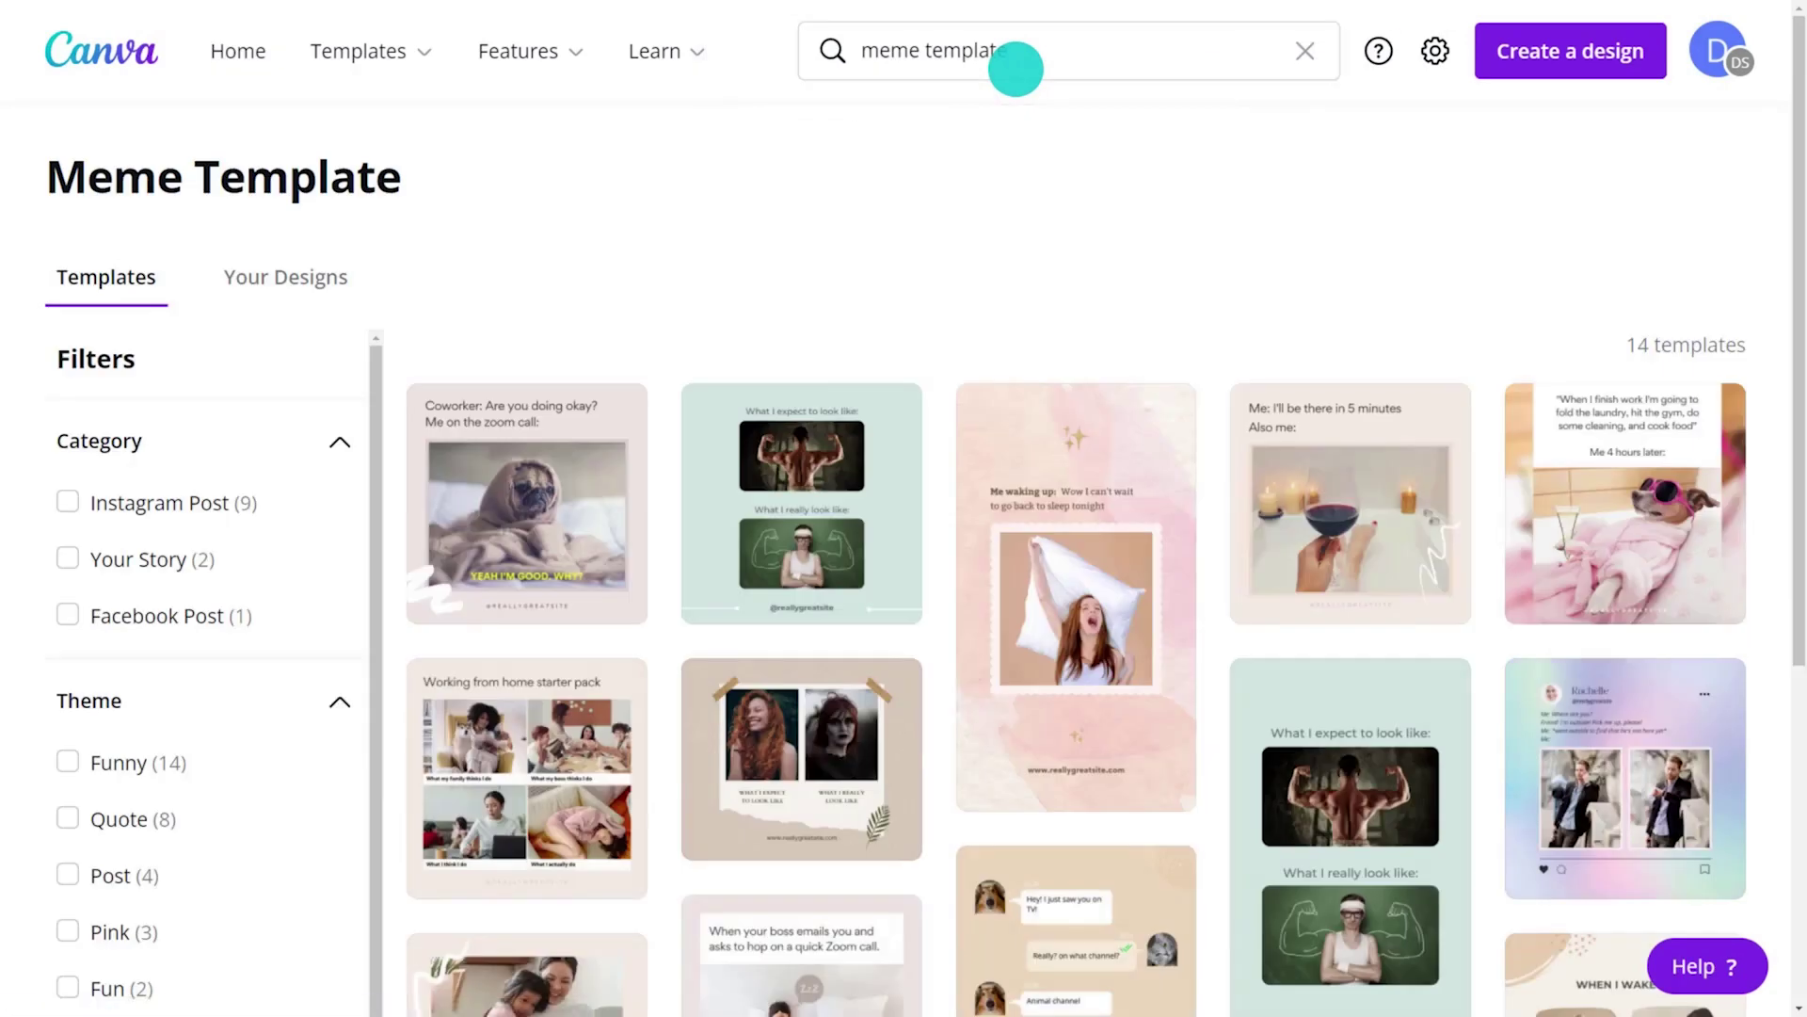
click(976, 63)
double_click(977, 62)
text(expectation vs reality)
key(Return)
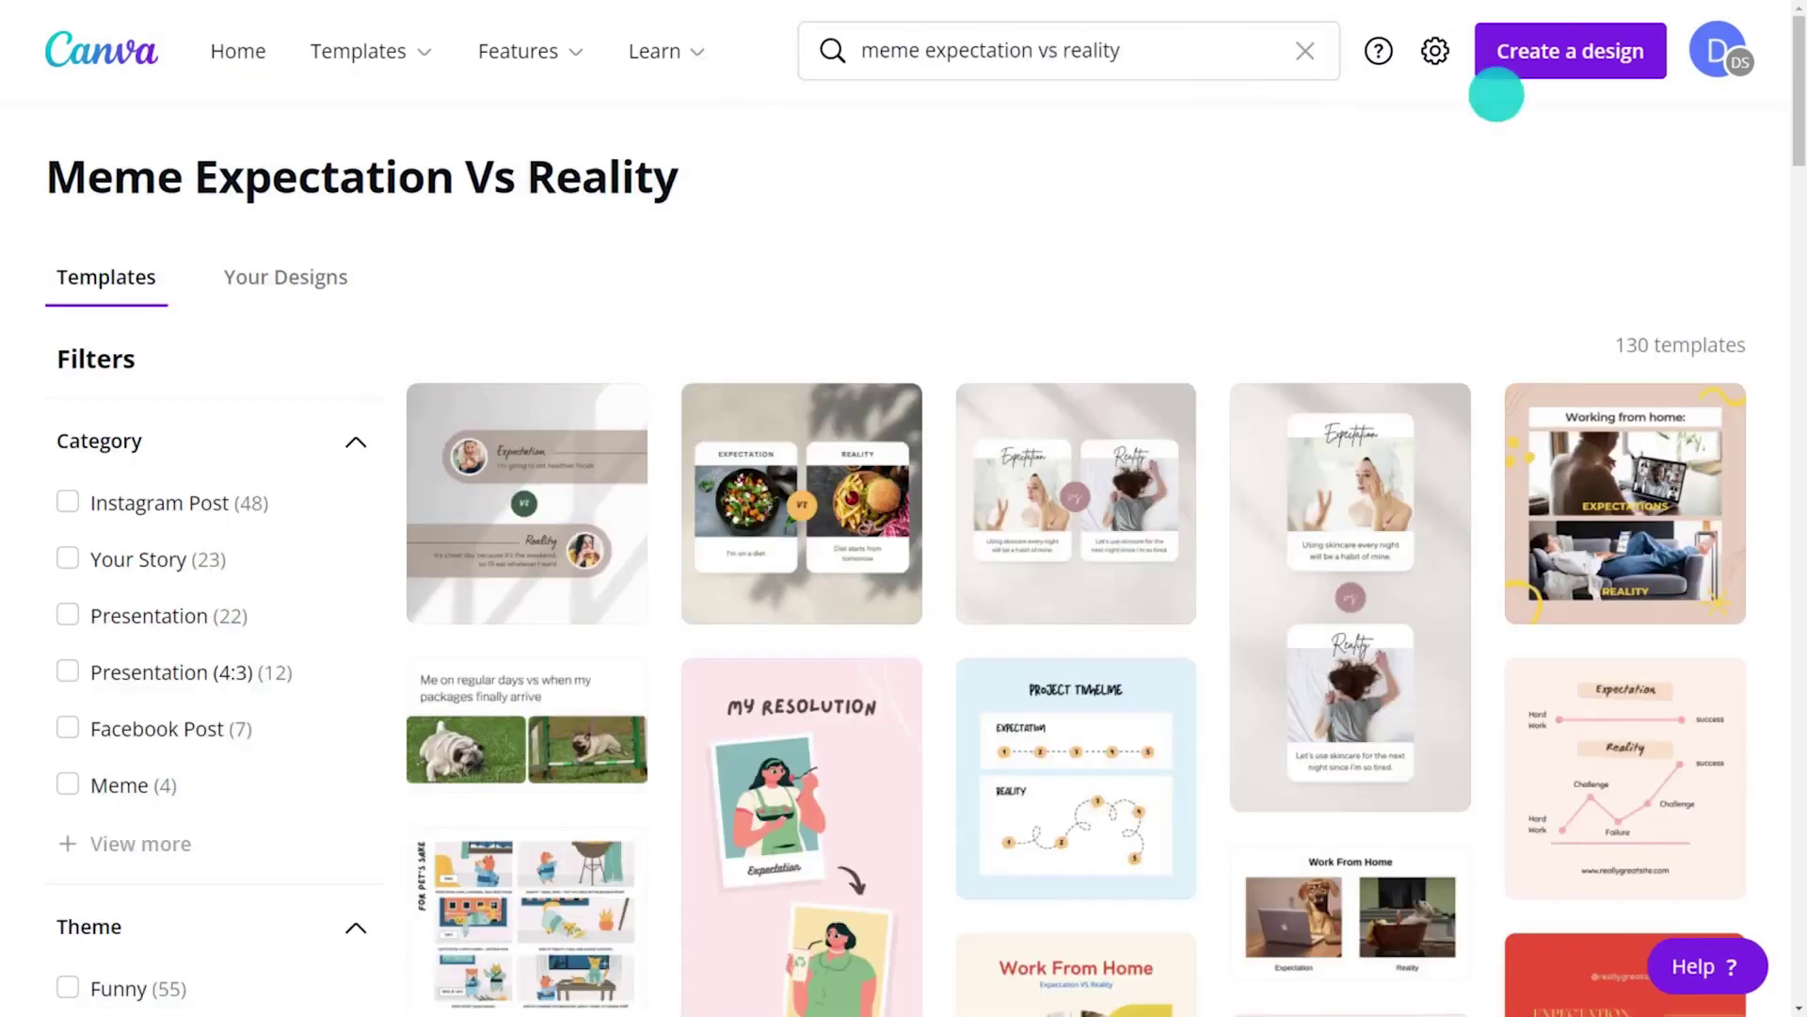
drag(1797, 110, 1791, 161)
Step: Open the Work From Home dog template and retitle it 'New Years Resolution'
click(1360, 607)
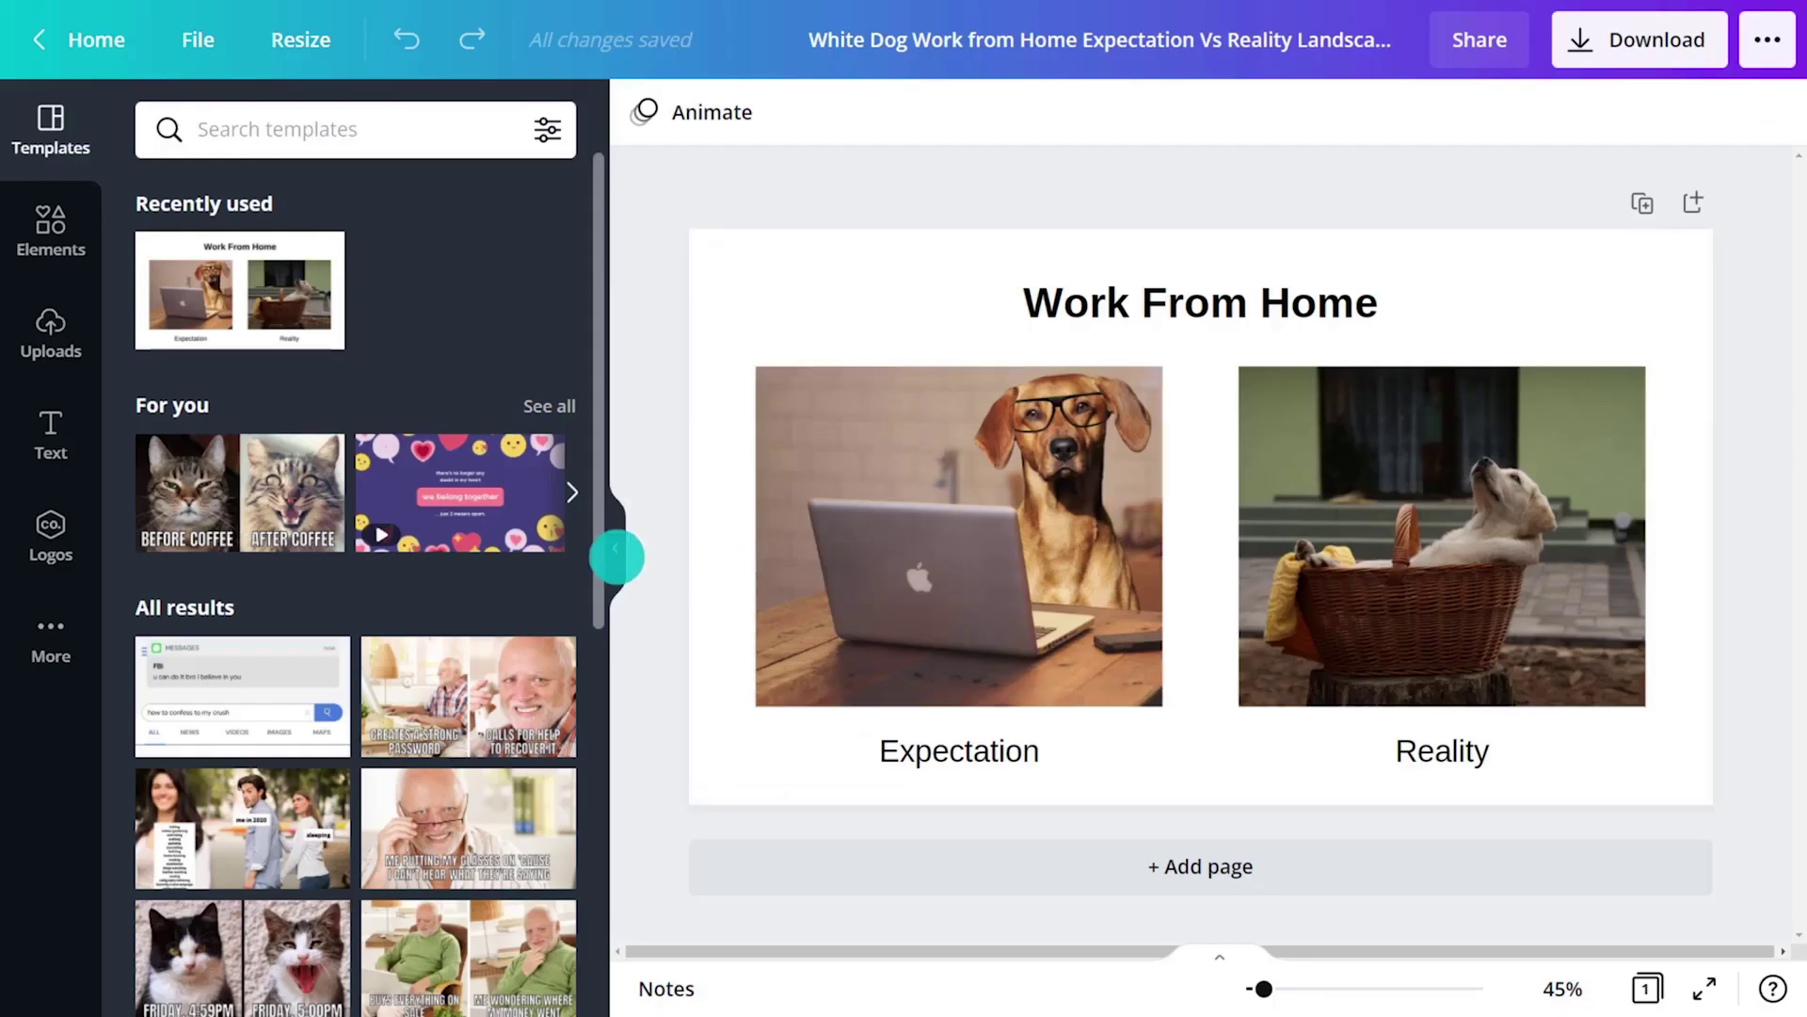
click(617, 557)
click(1635, 647)
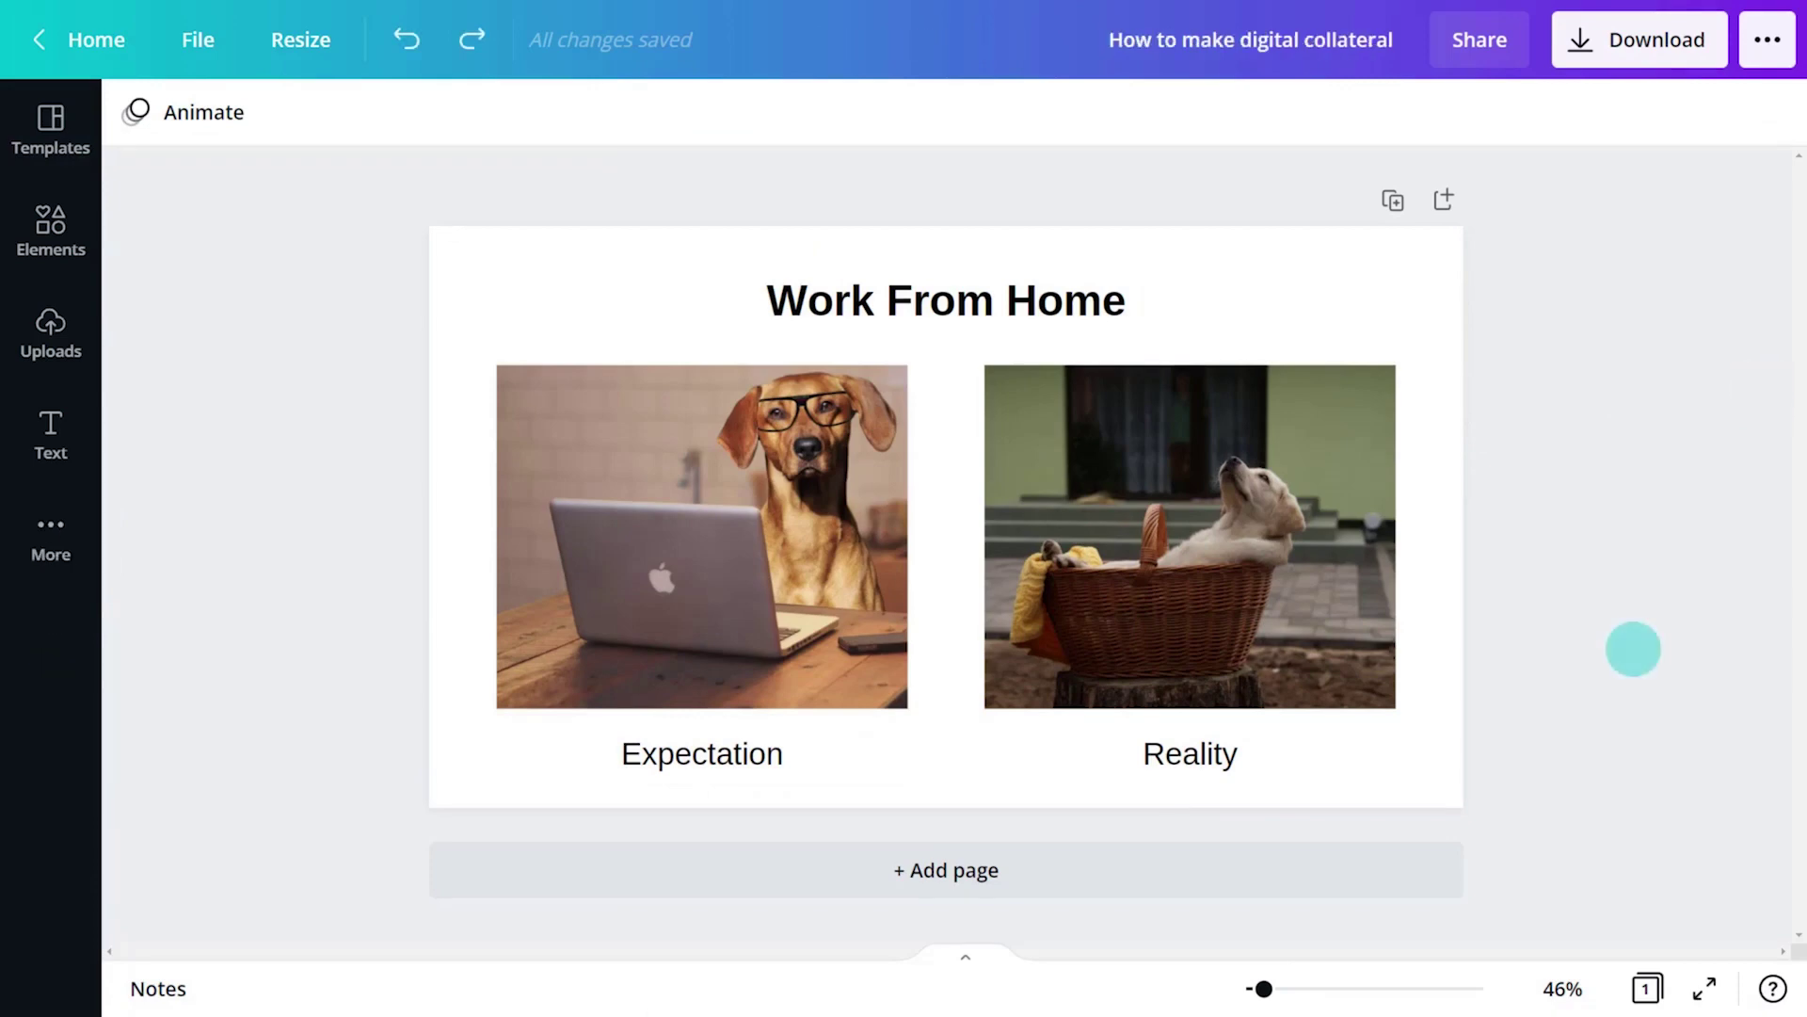
double_click(957, 302)
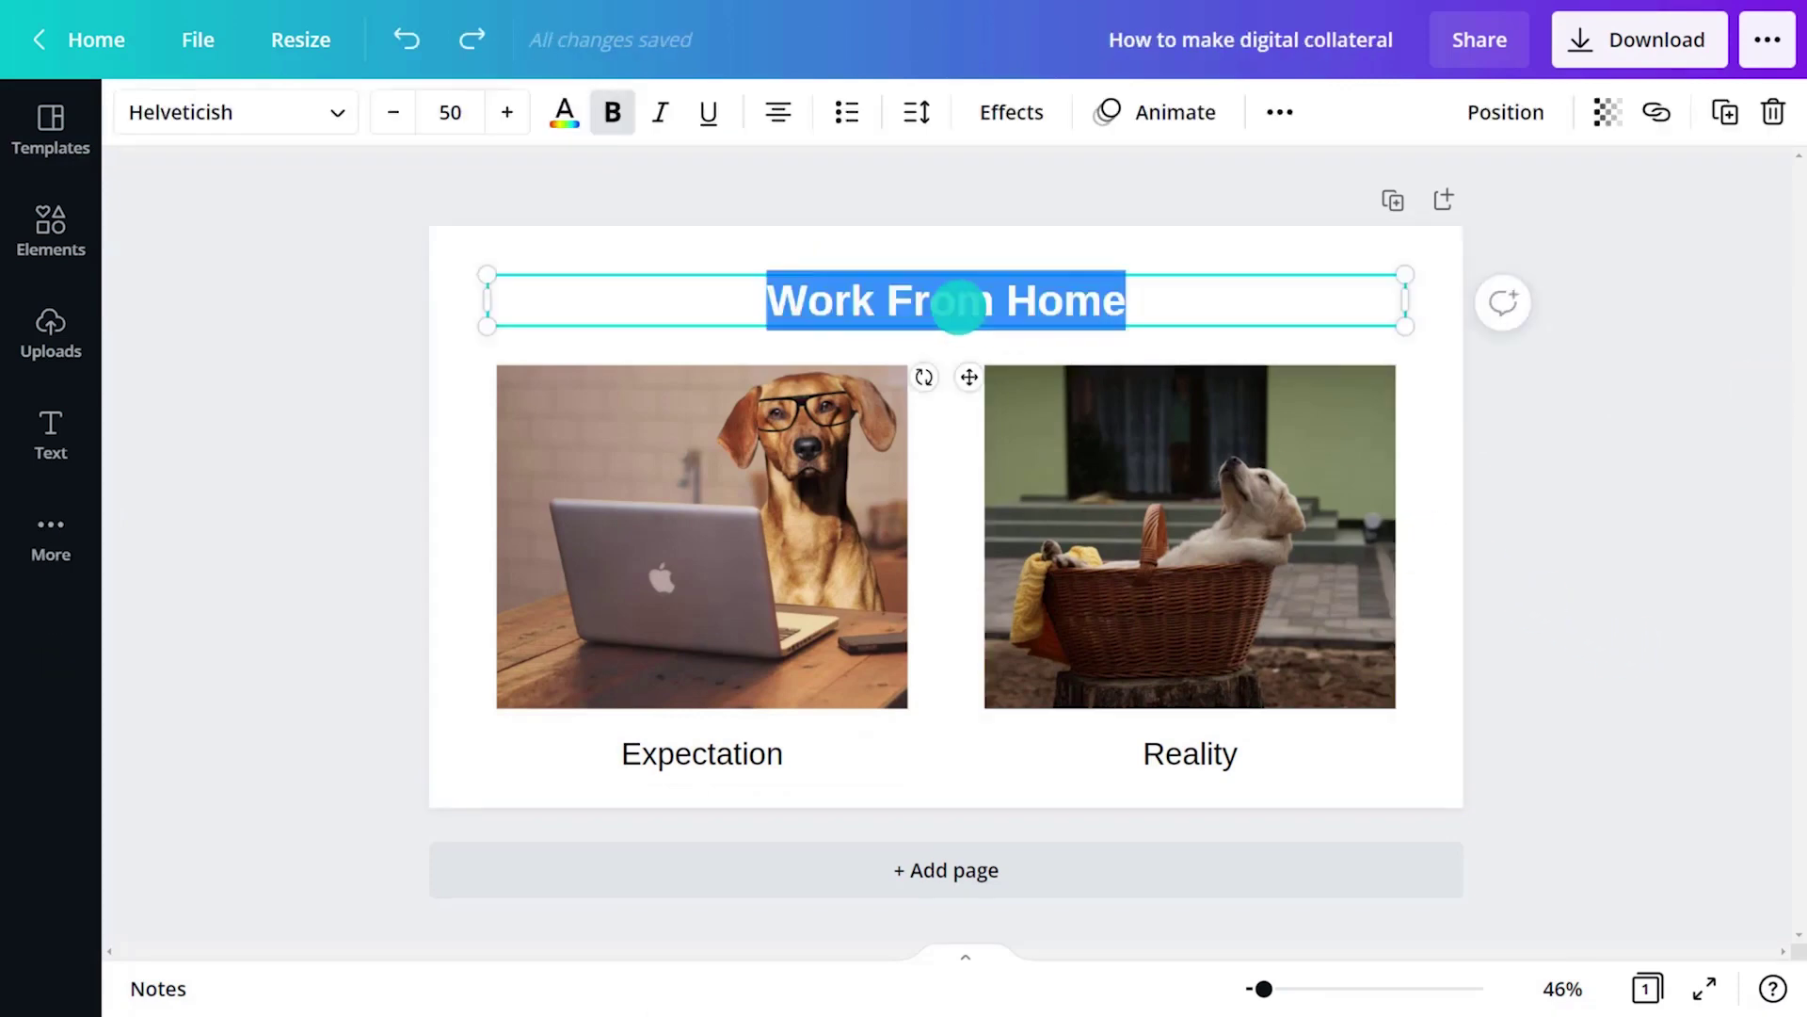
text(New Years Resolution)
click(370, 353)
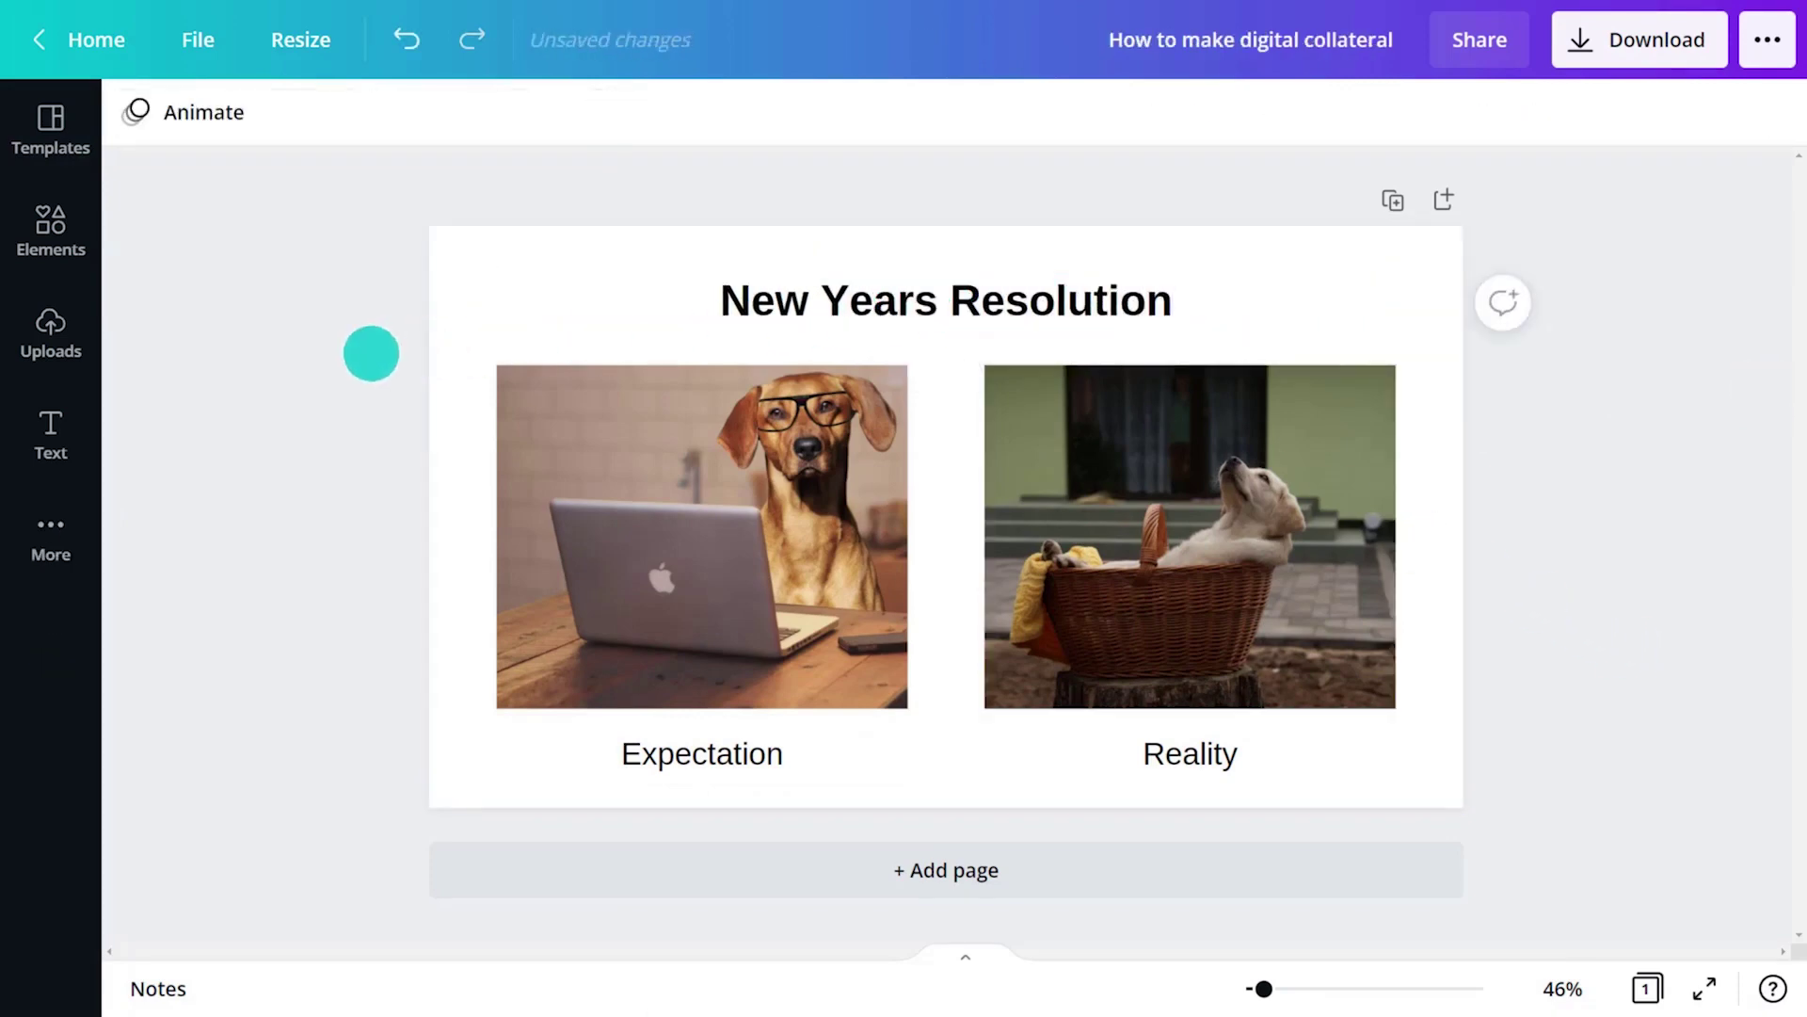
Step: Replace the Expectation photo with a 'young sporty woman running' stock photo
click(52, 234)
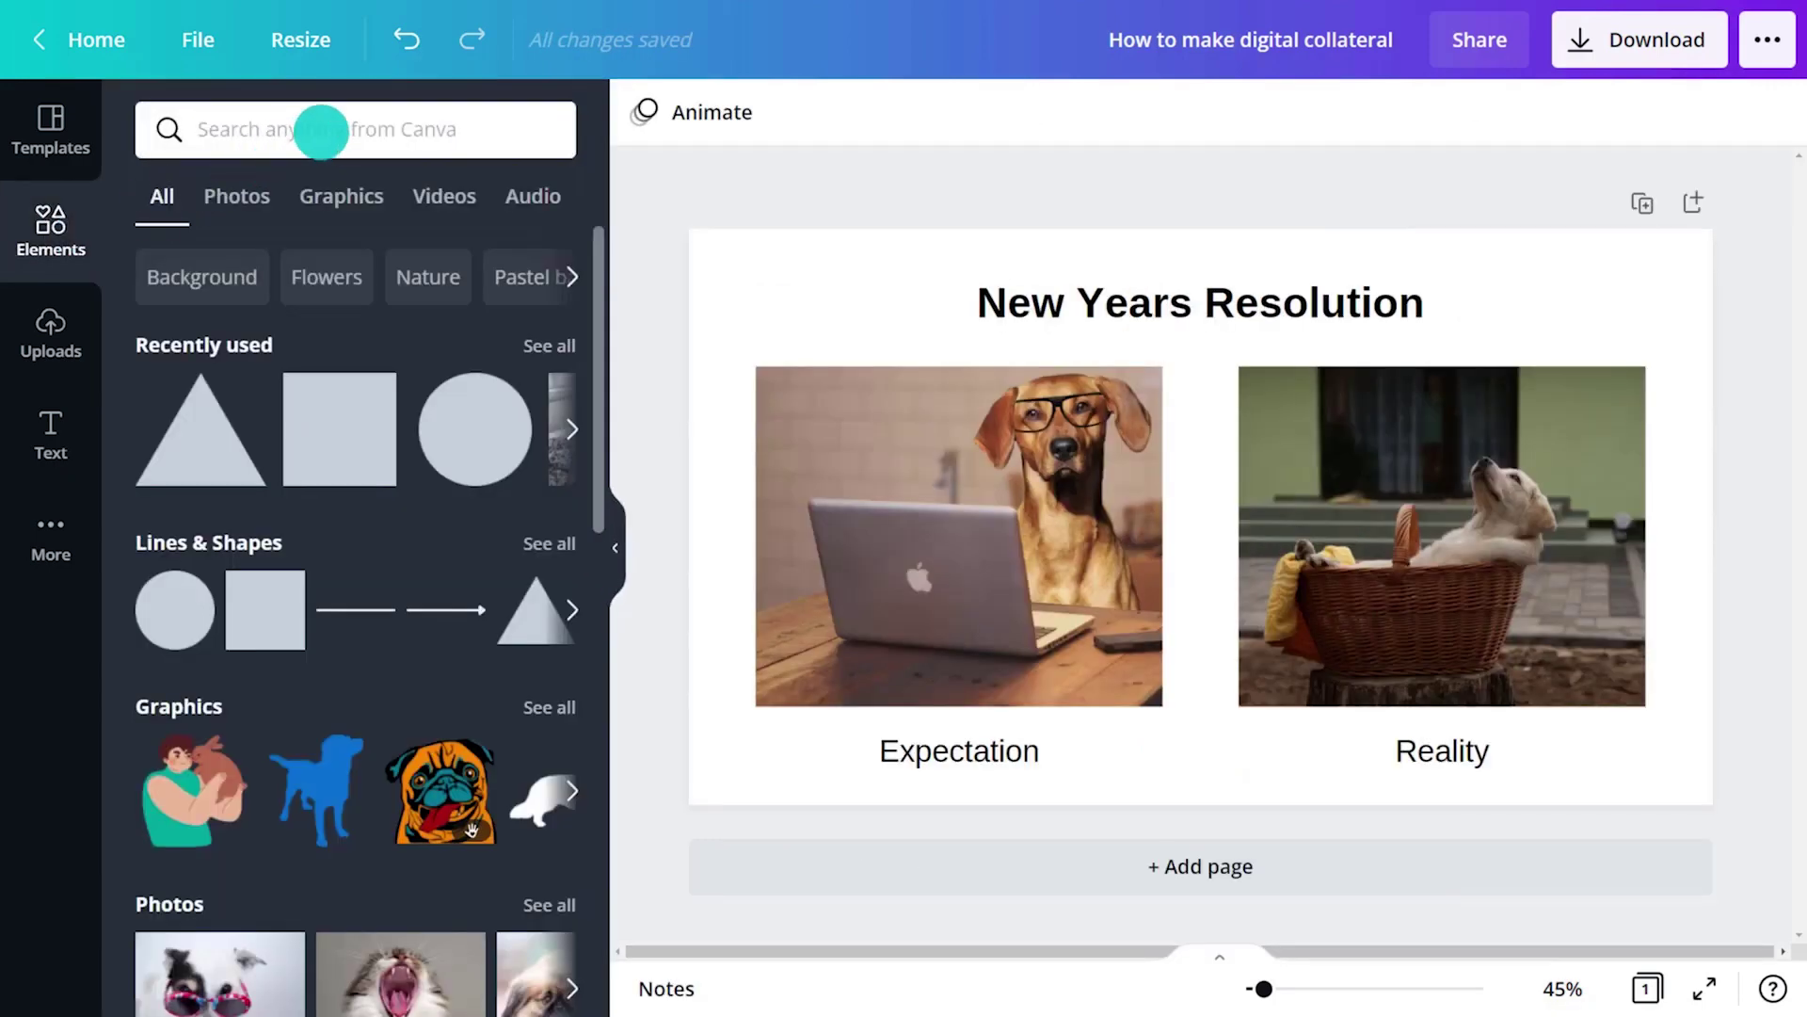
click(323, 132)
text(young sporty woman running)
key(Return)
click(236, 194)
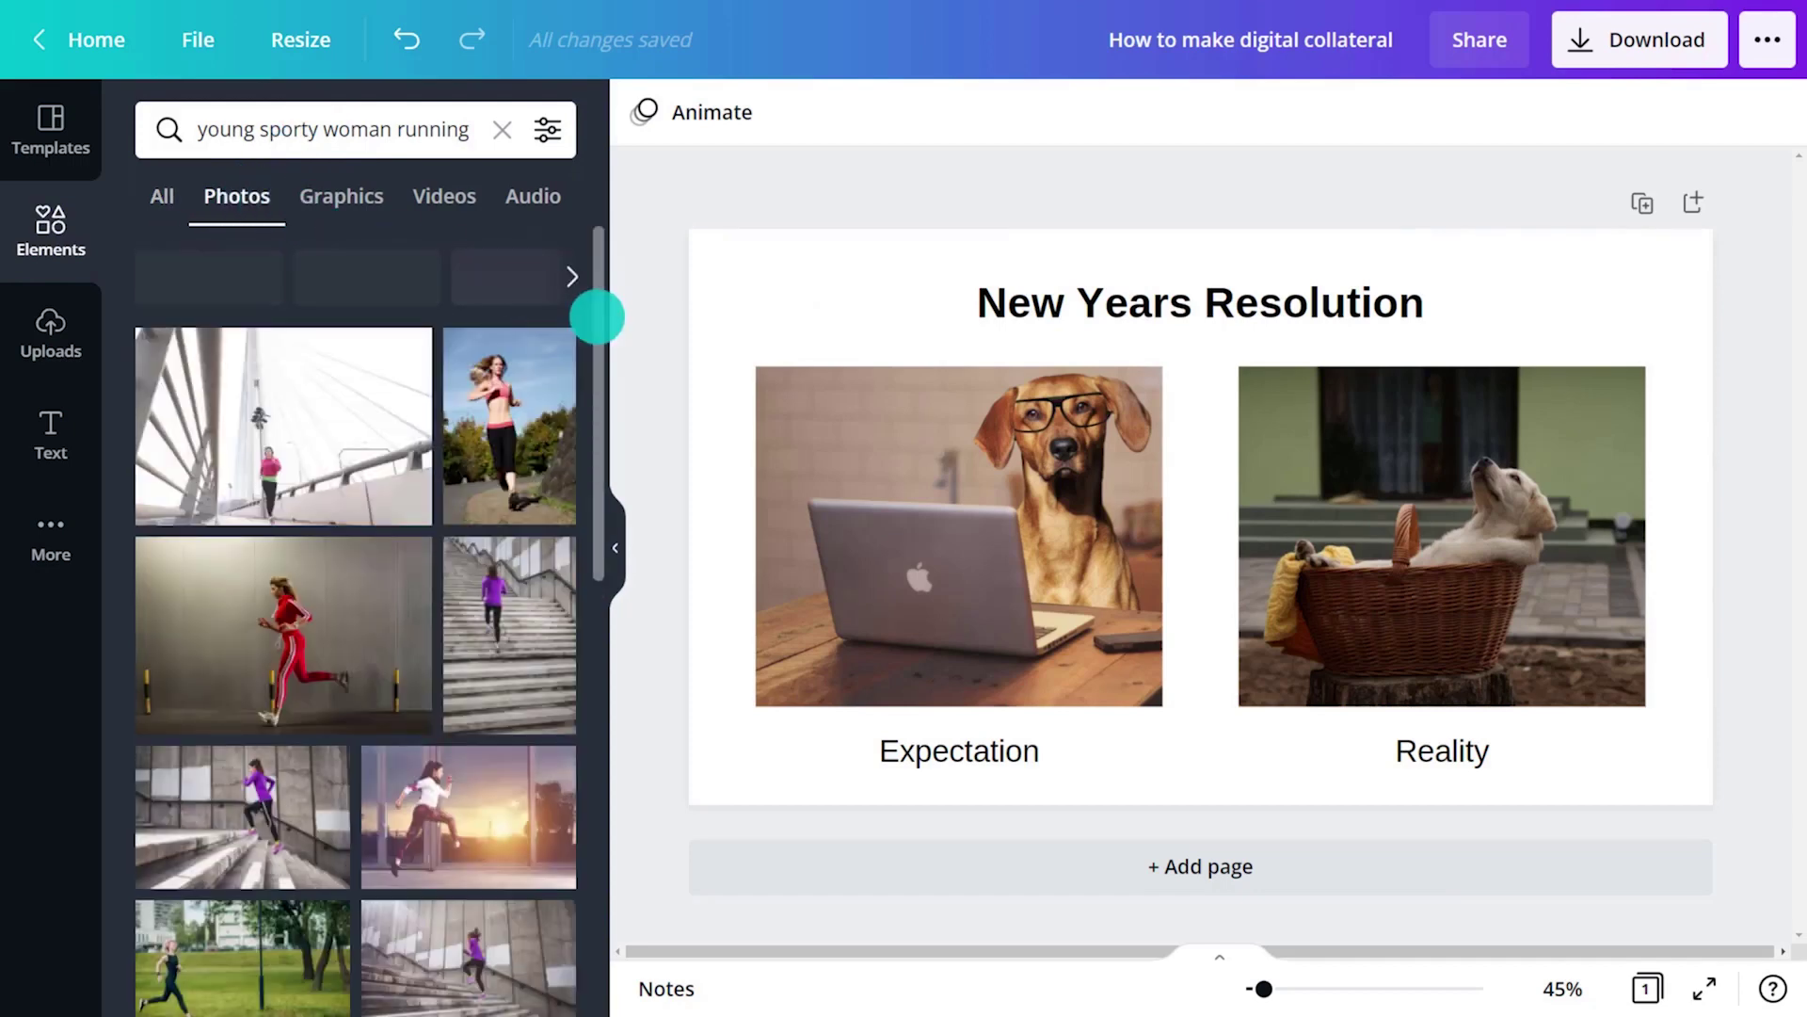
scroll(597, 317, down, 5)
scroll(598, 472, down, 5)
scroll(597, 570, down, 3)
scroll(597, 512, down, 5)
scroll(594, 544, down, 3)
scroll(593, 608, down, 3)
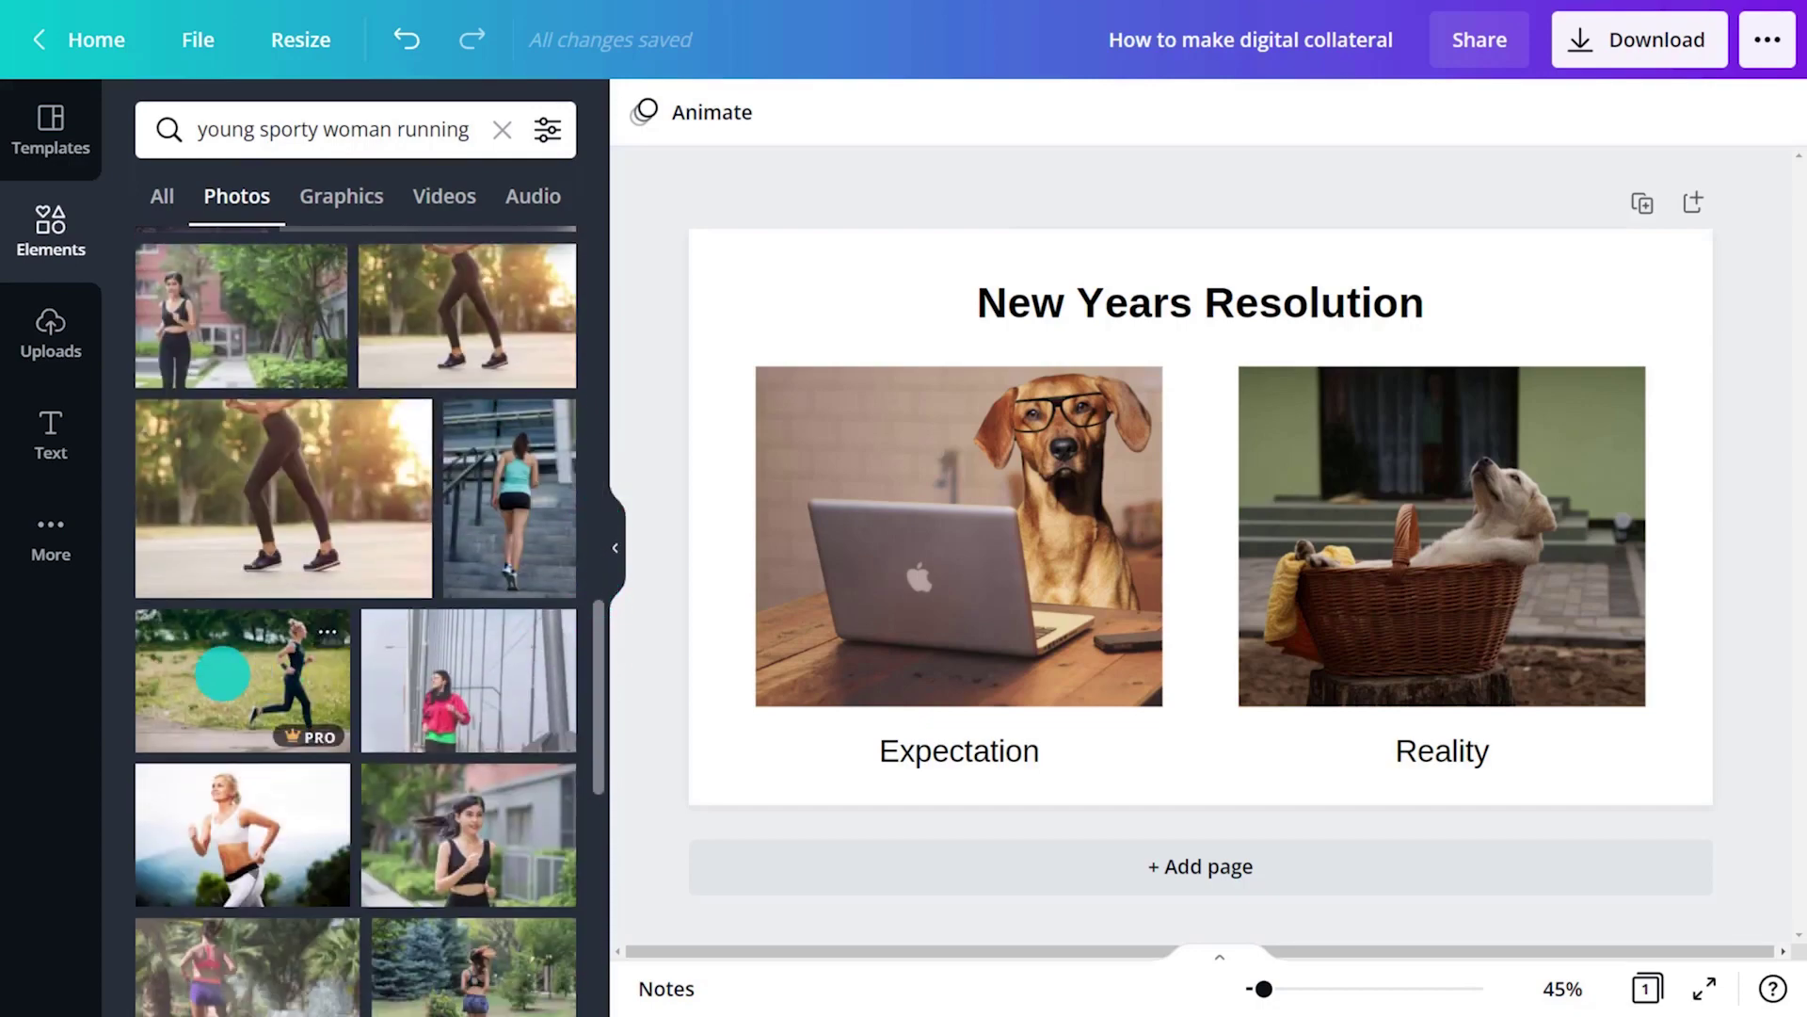
drag(222, 676, 820, 540)
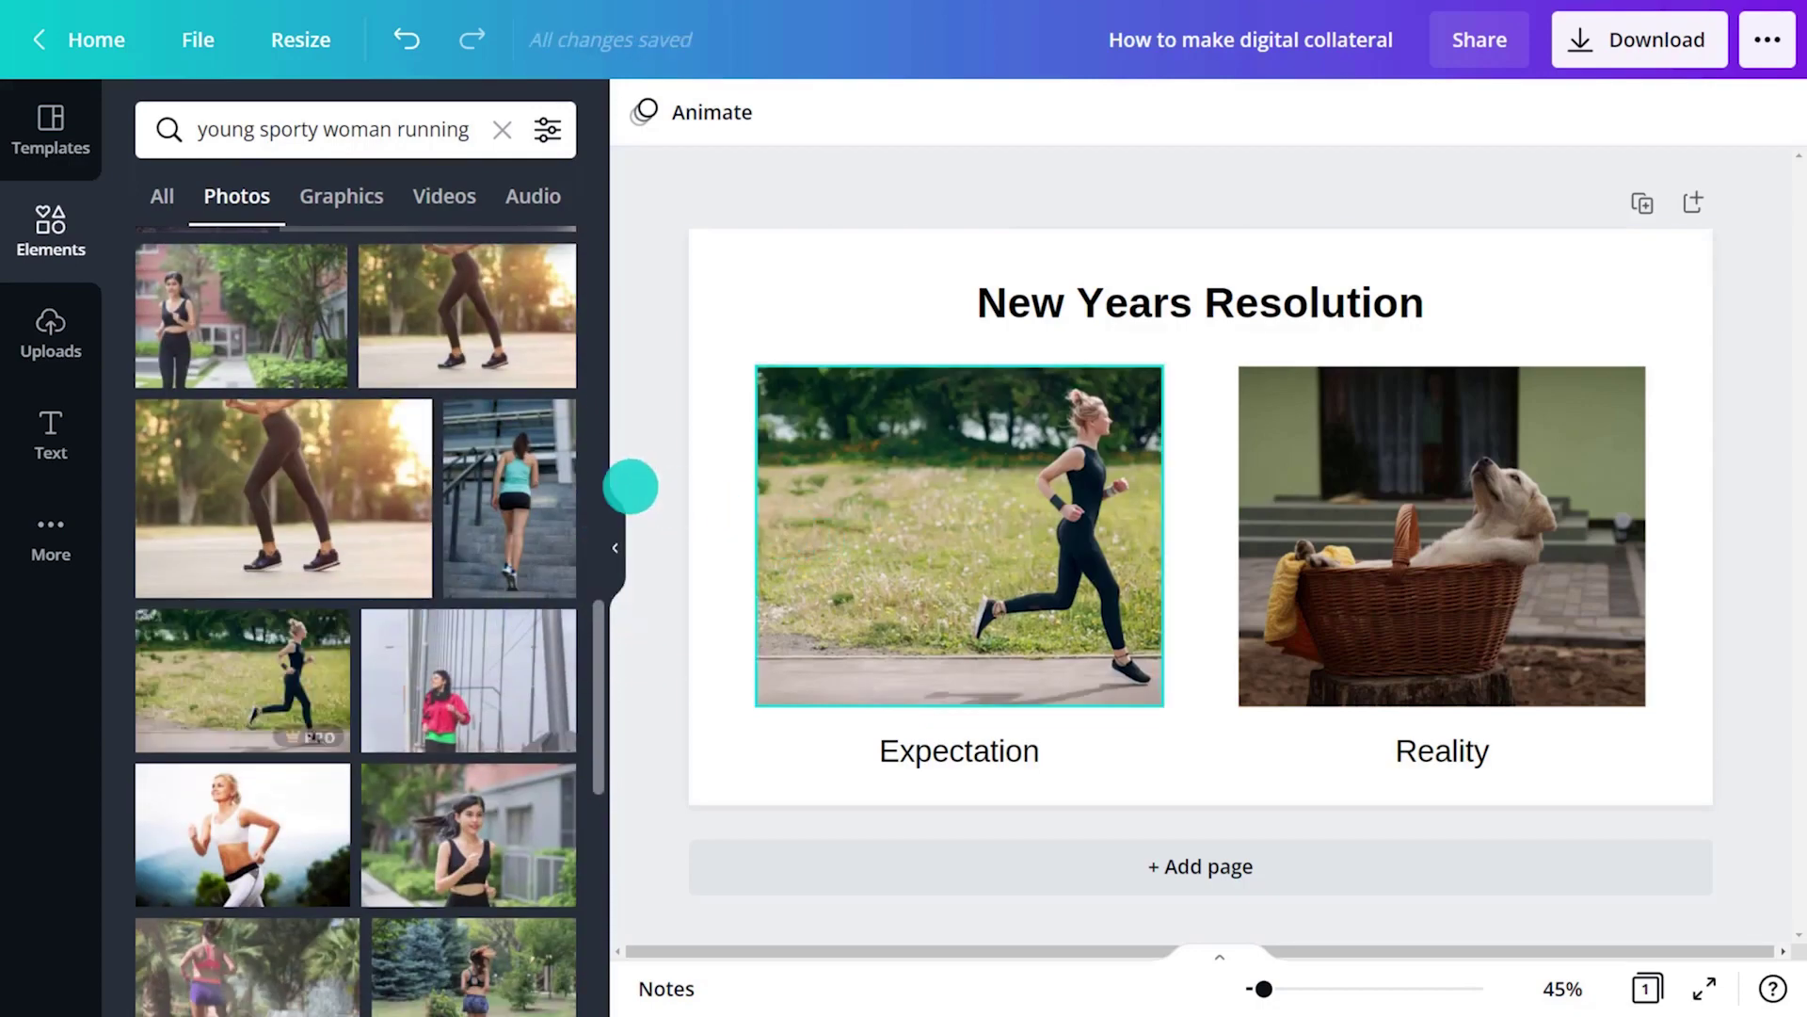
Step: Replace the Reality photo with a 'lazy sunday' bedroom photo
click(501, 128)
text(lazy sundfa)
key(BackSpace)
key(BackSpace)
text(ay)
key(Return)
click(239, 194)
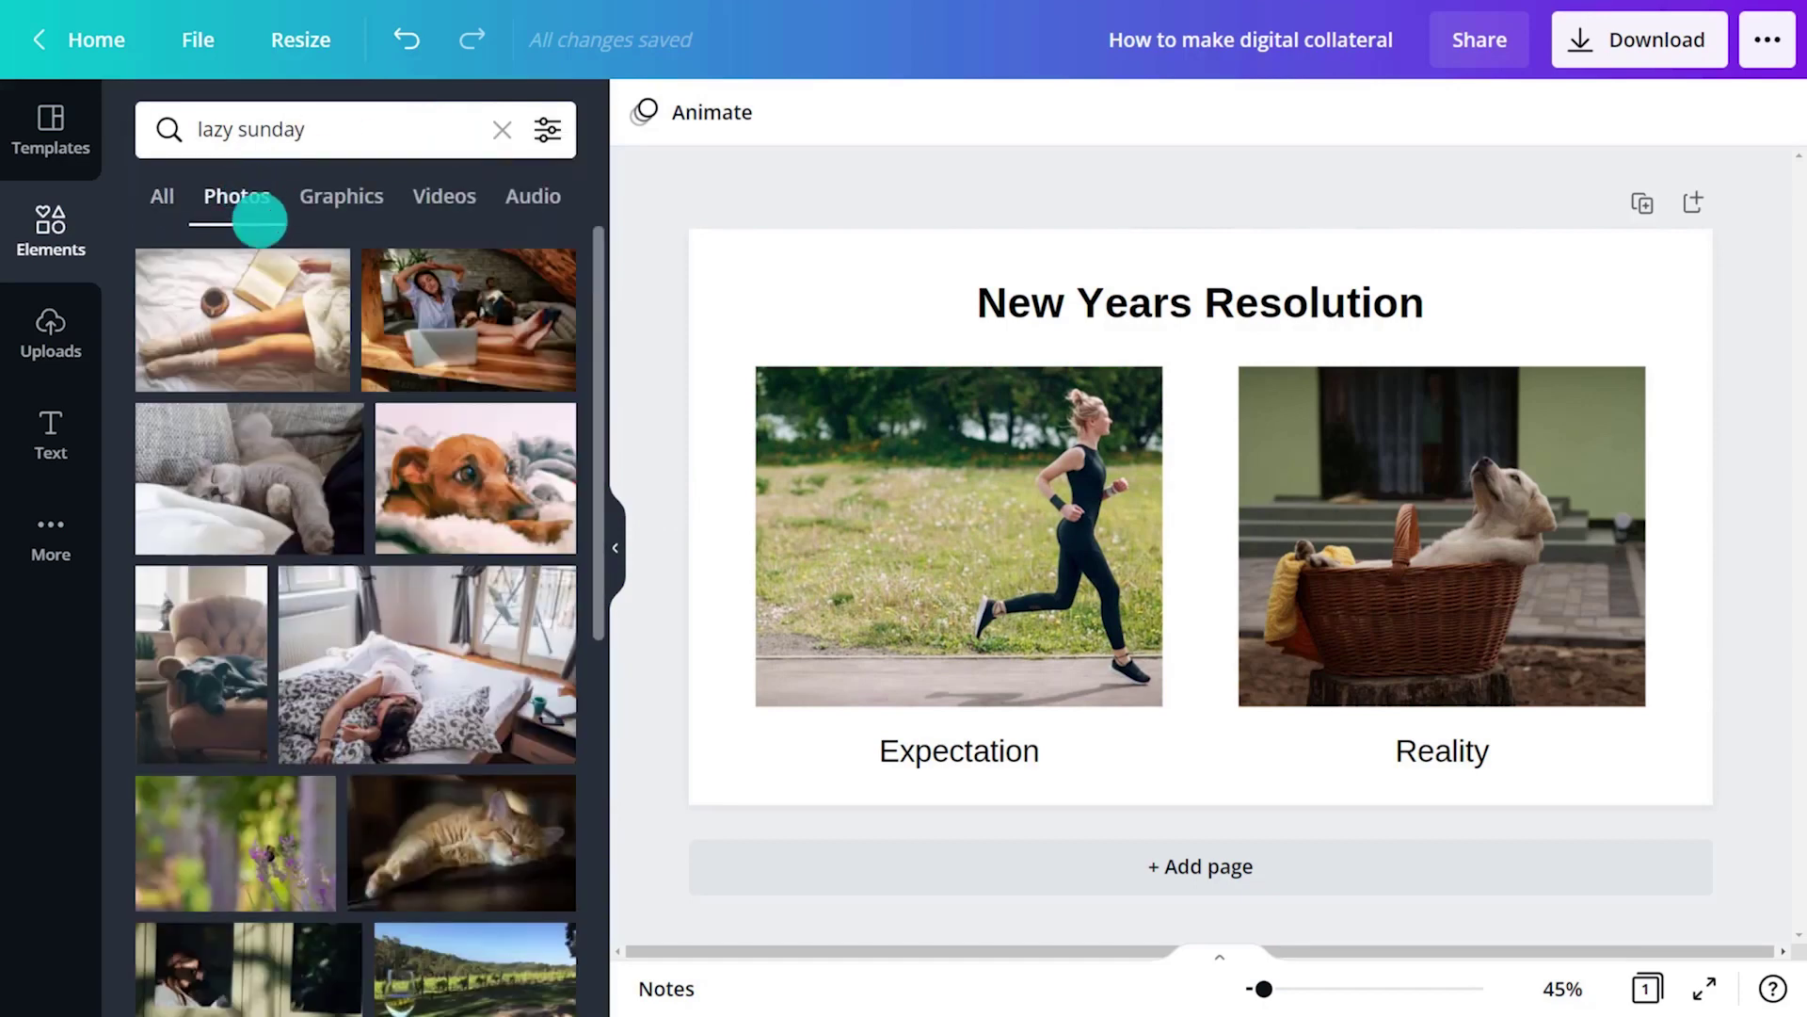
drag(398, 657, 1379, 544)
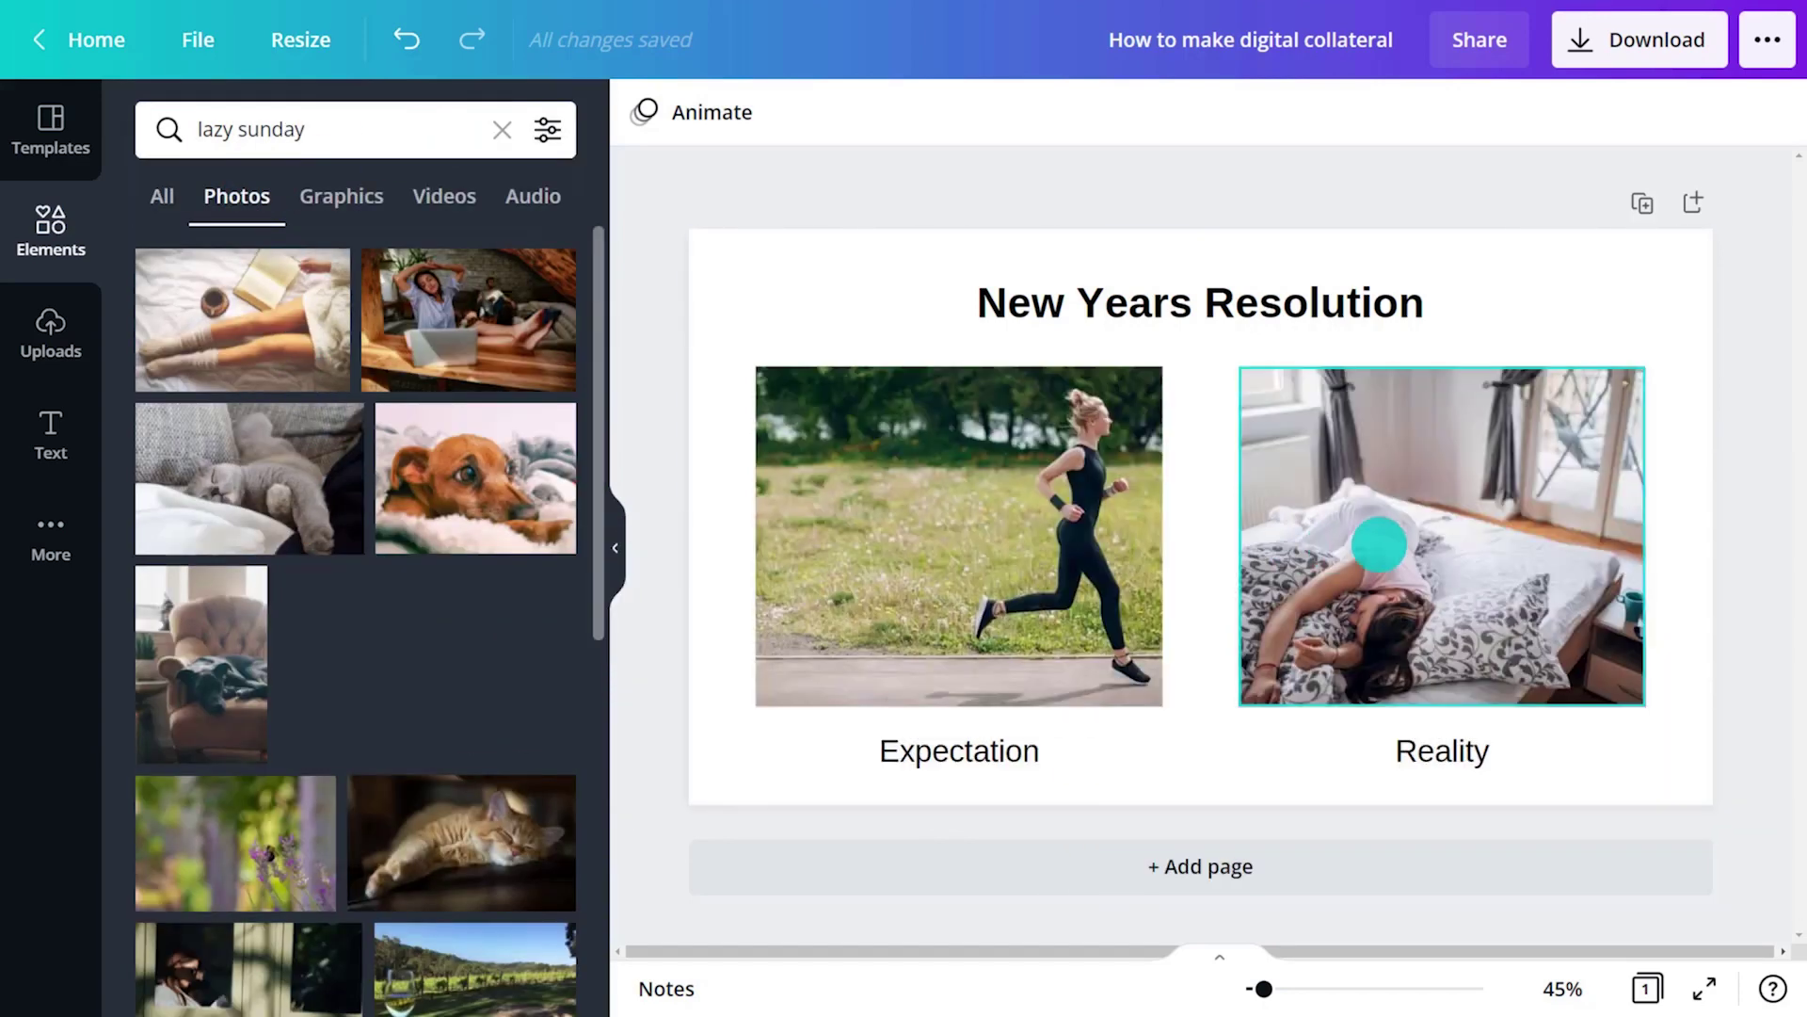
Step: Give the Expectation running-woman photo the Rise animation
click(614, 545)
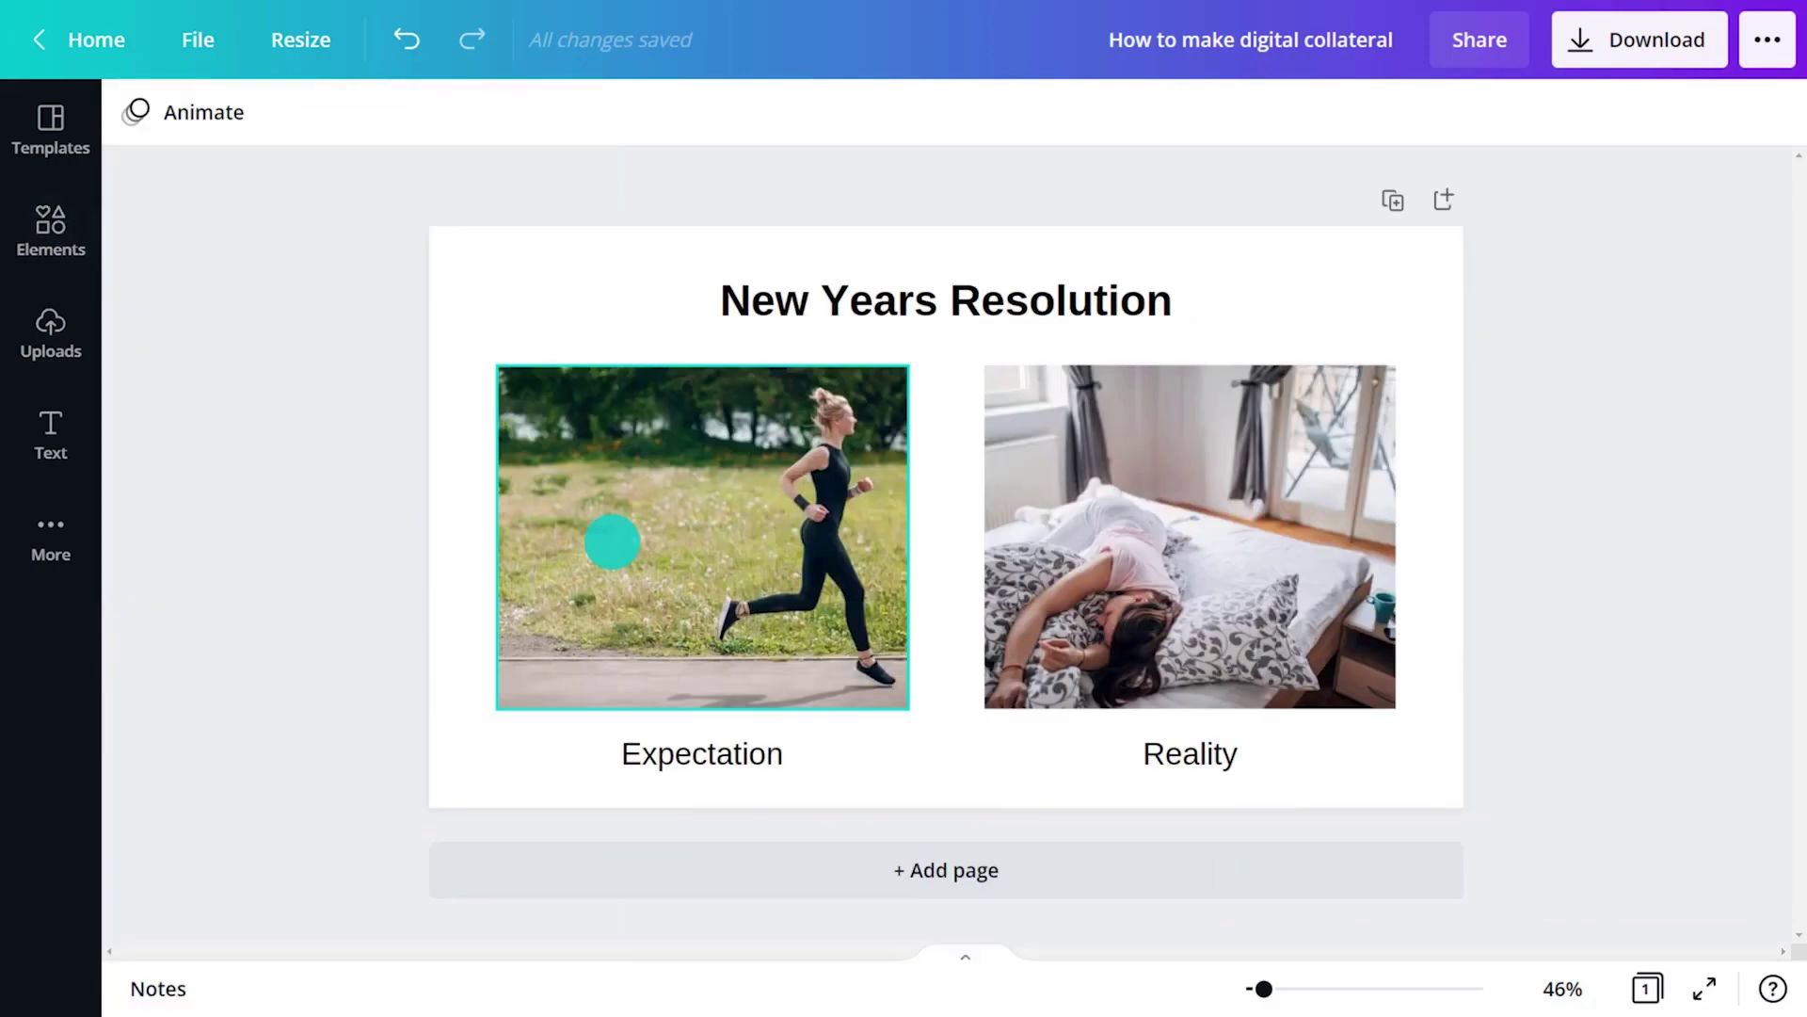
click(611, 540)
click(544, 111)
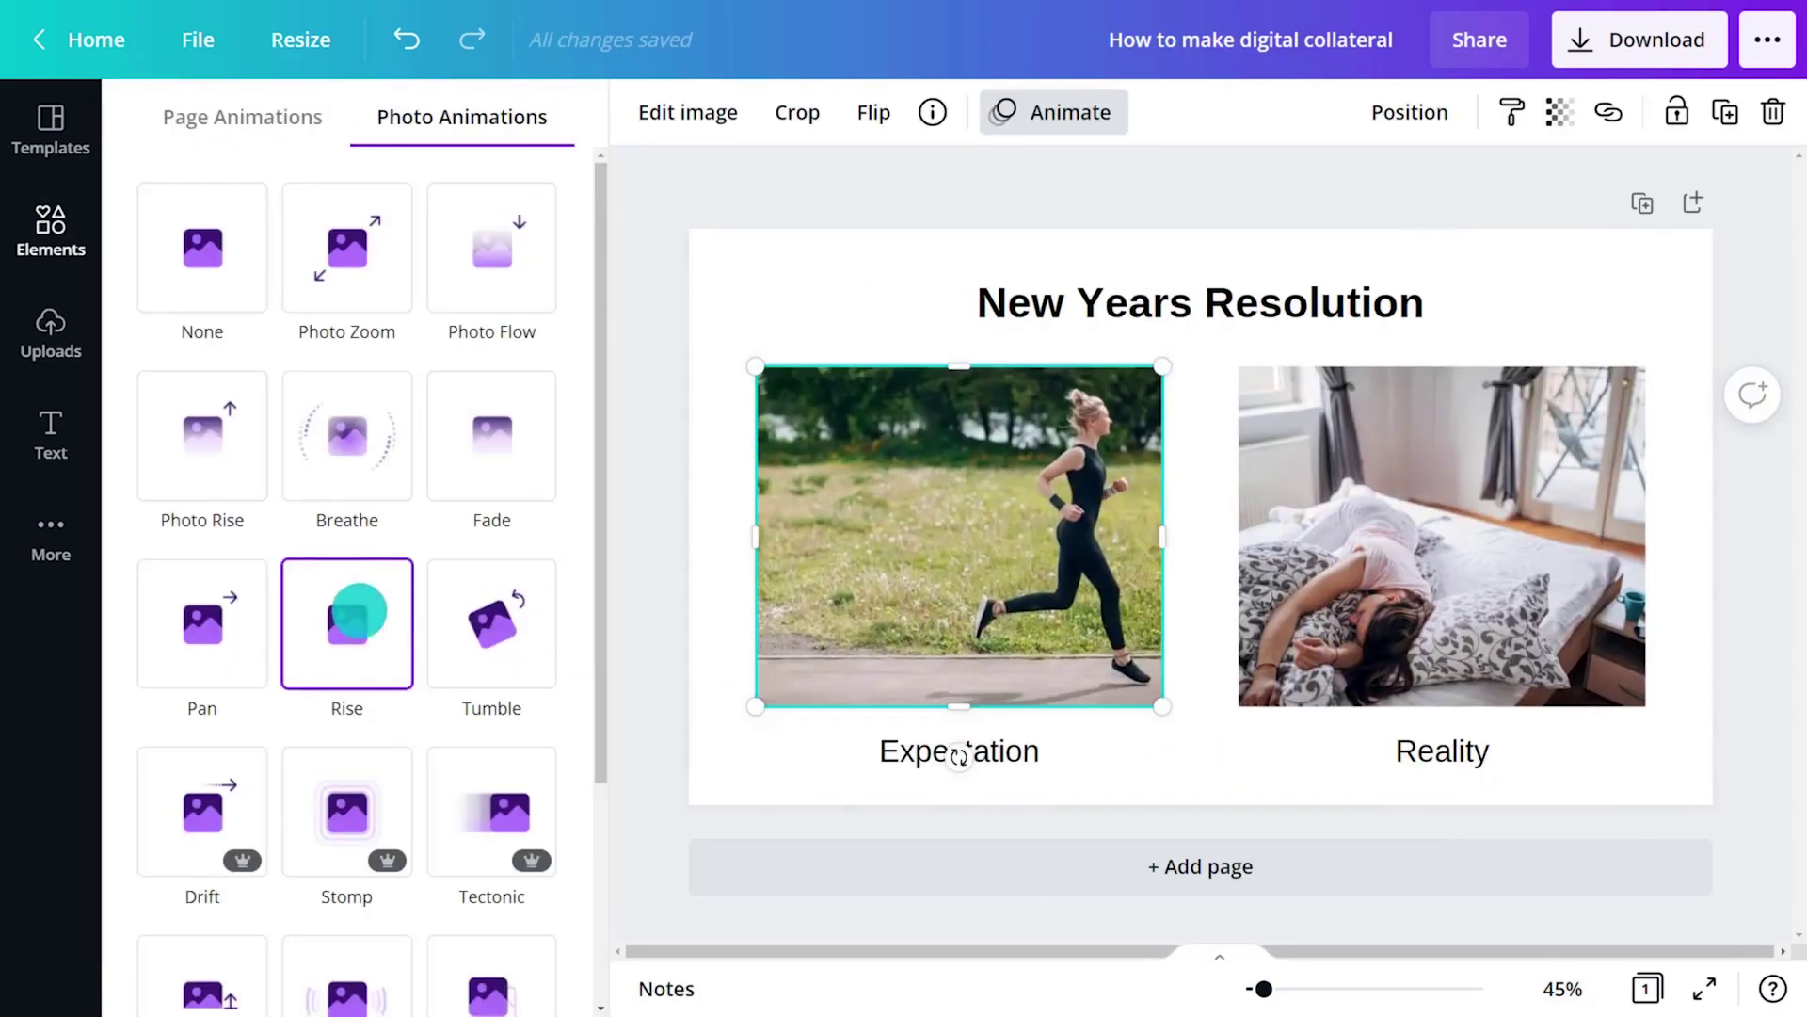
click(344, 616)
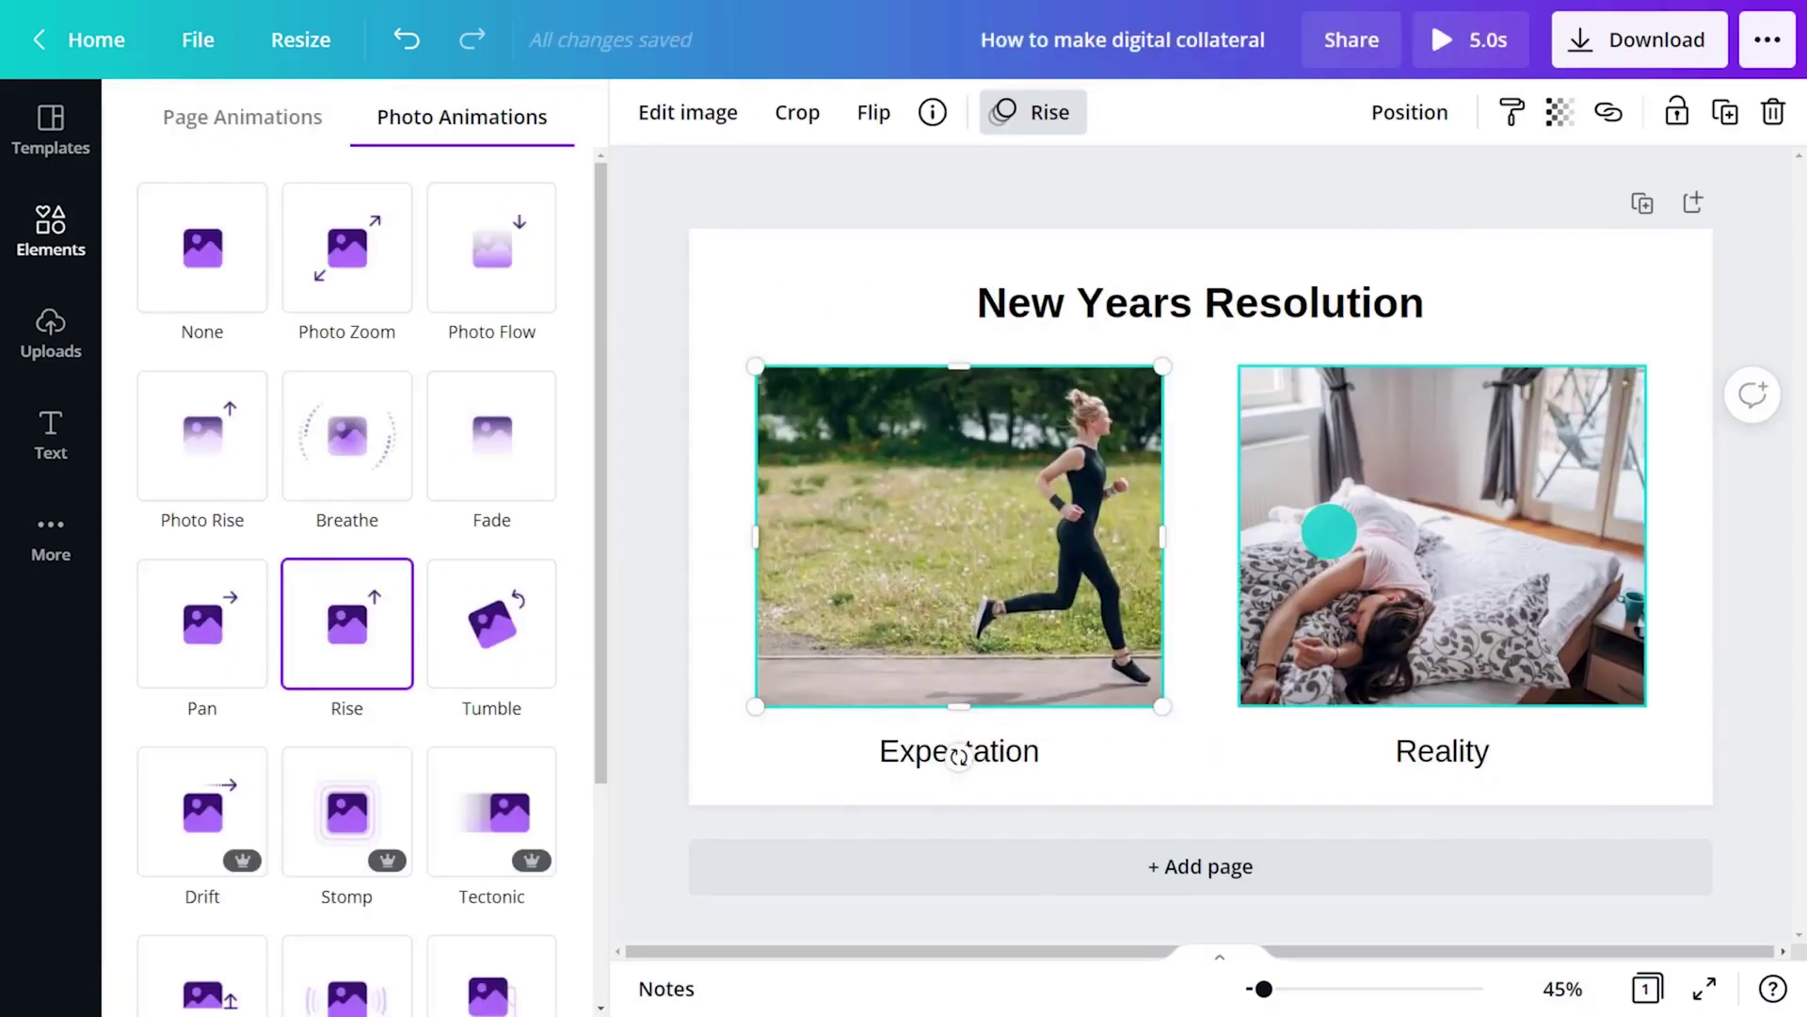
Step: Give the Reality bedroom photo the Tumble animation
click(1327, 530)
click(515, 630)
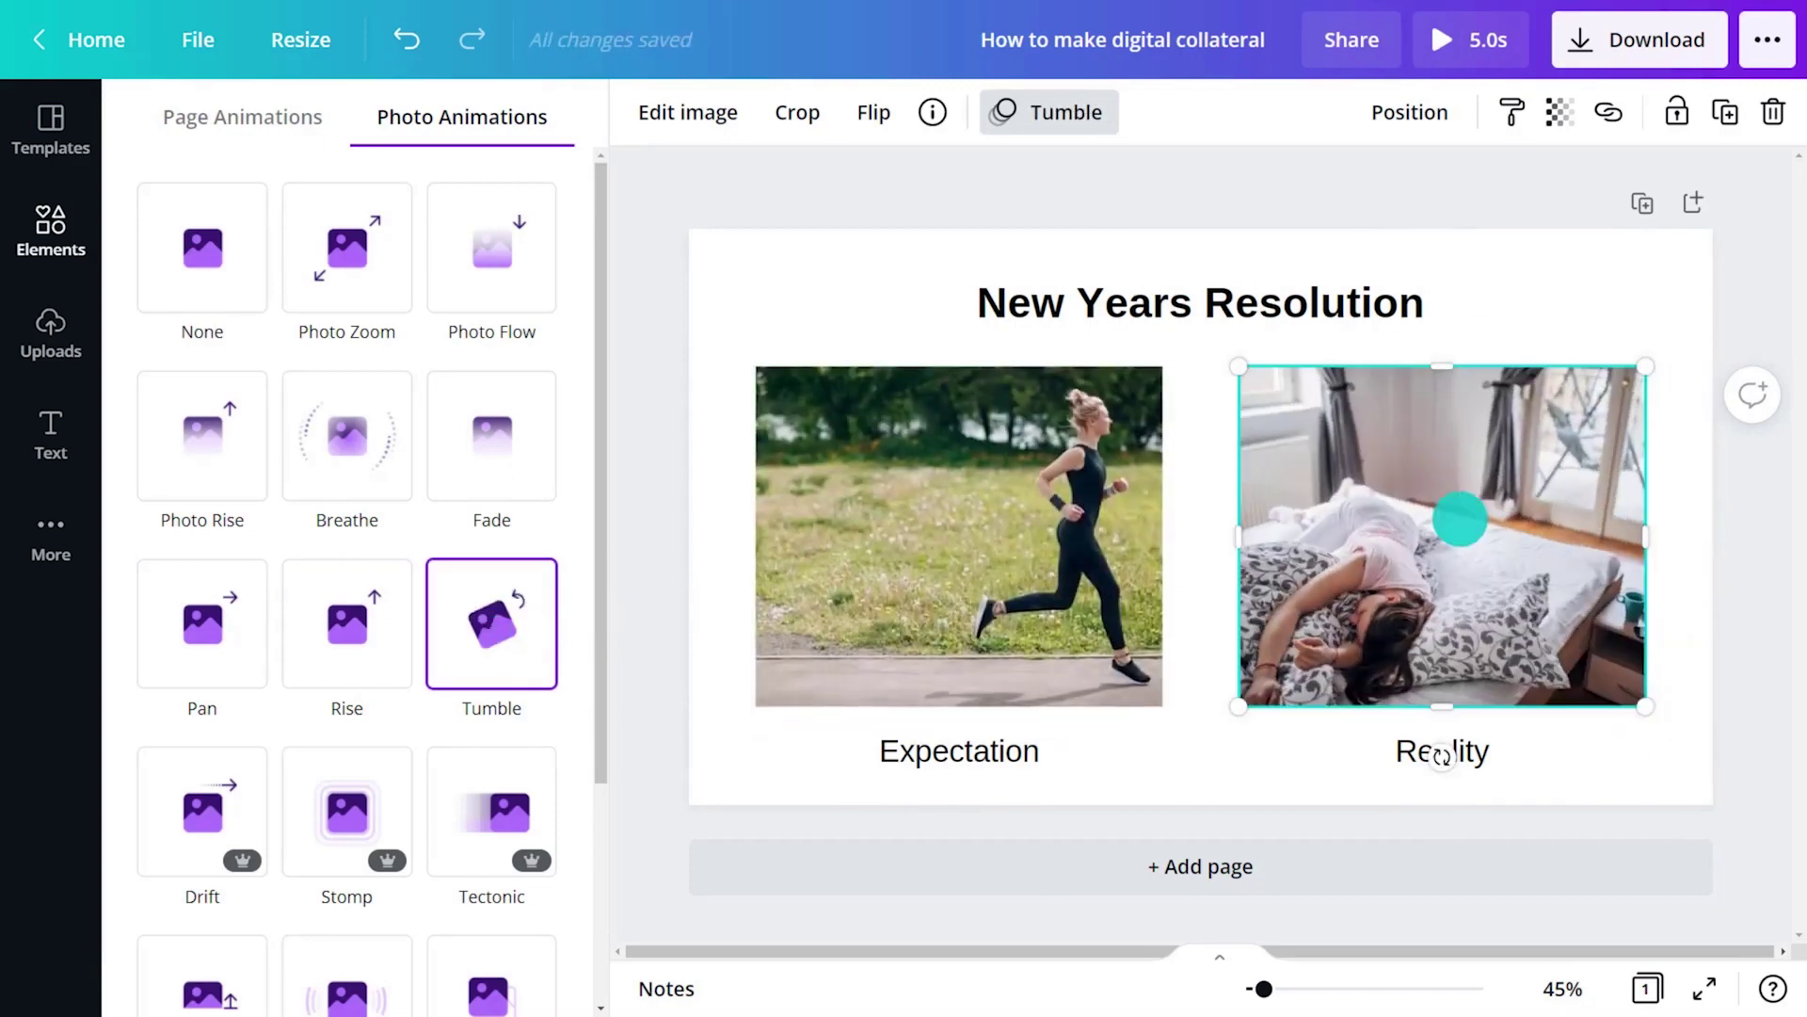
click(1742, 486)
click(1742, 486)
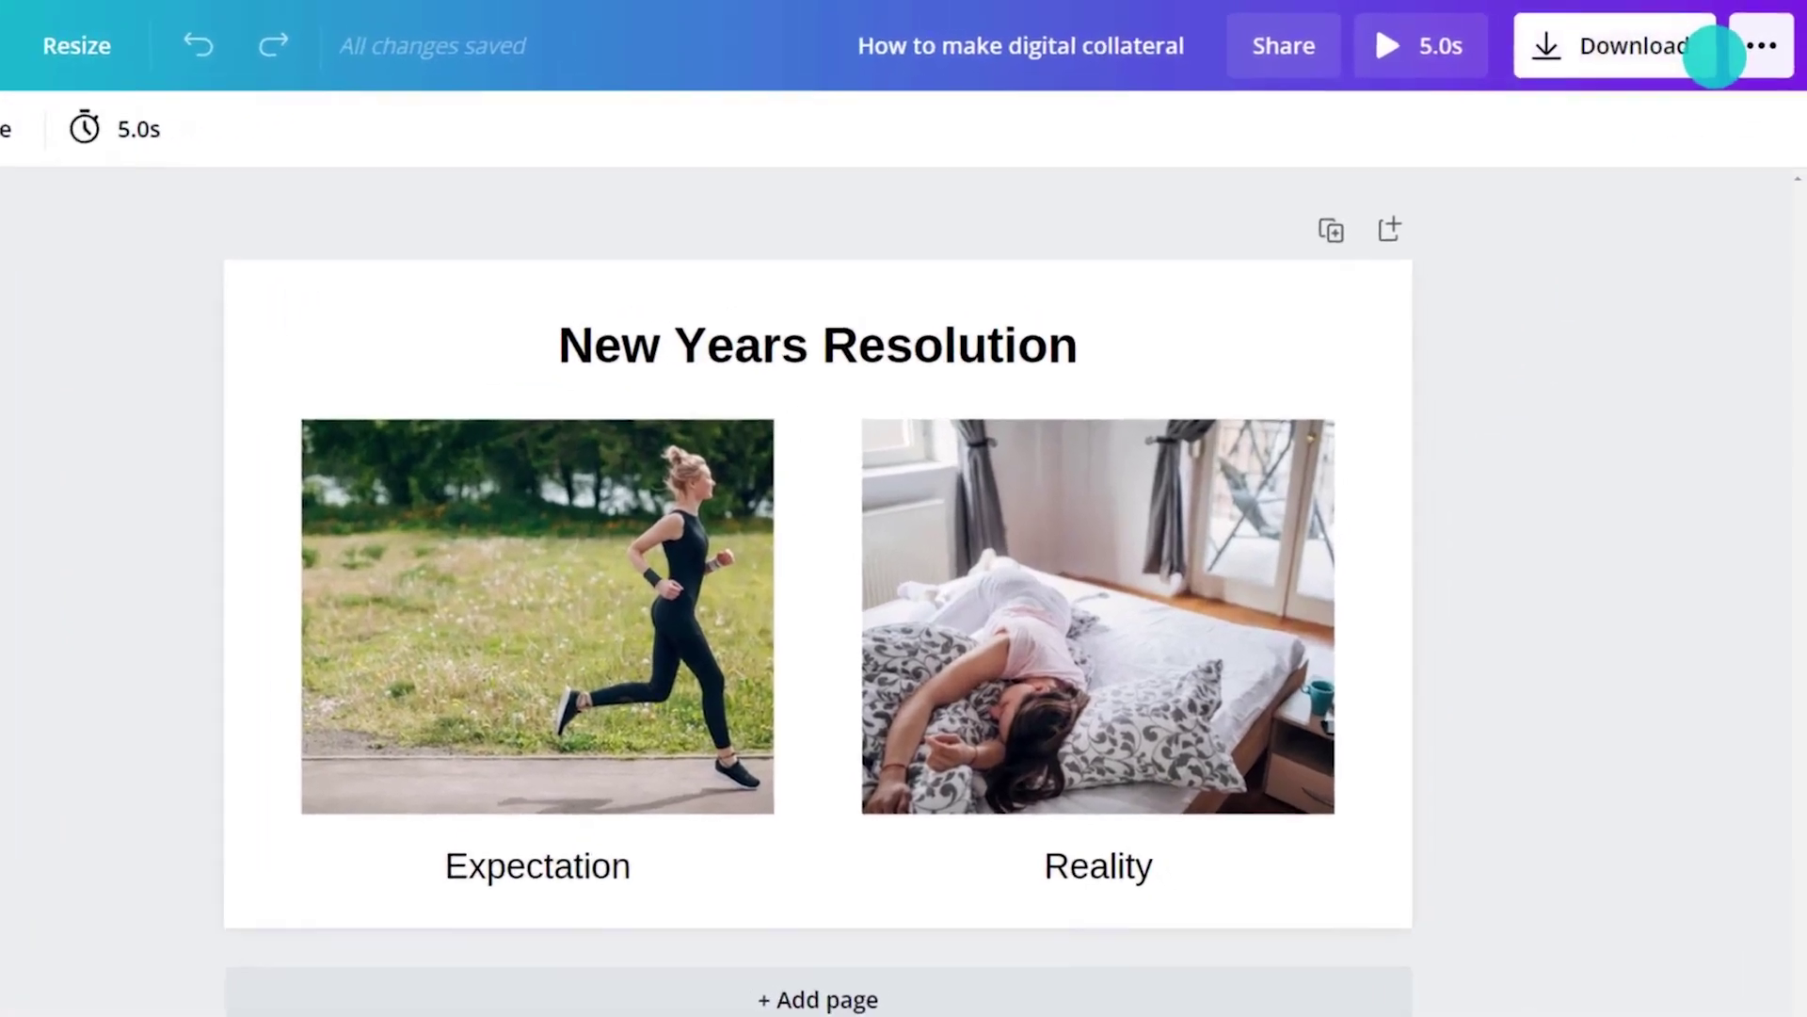
Step: Download the meme as a GIF instead of MP4, then bring up the sharing options
click(1702, 40)
click(1718, 286)
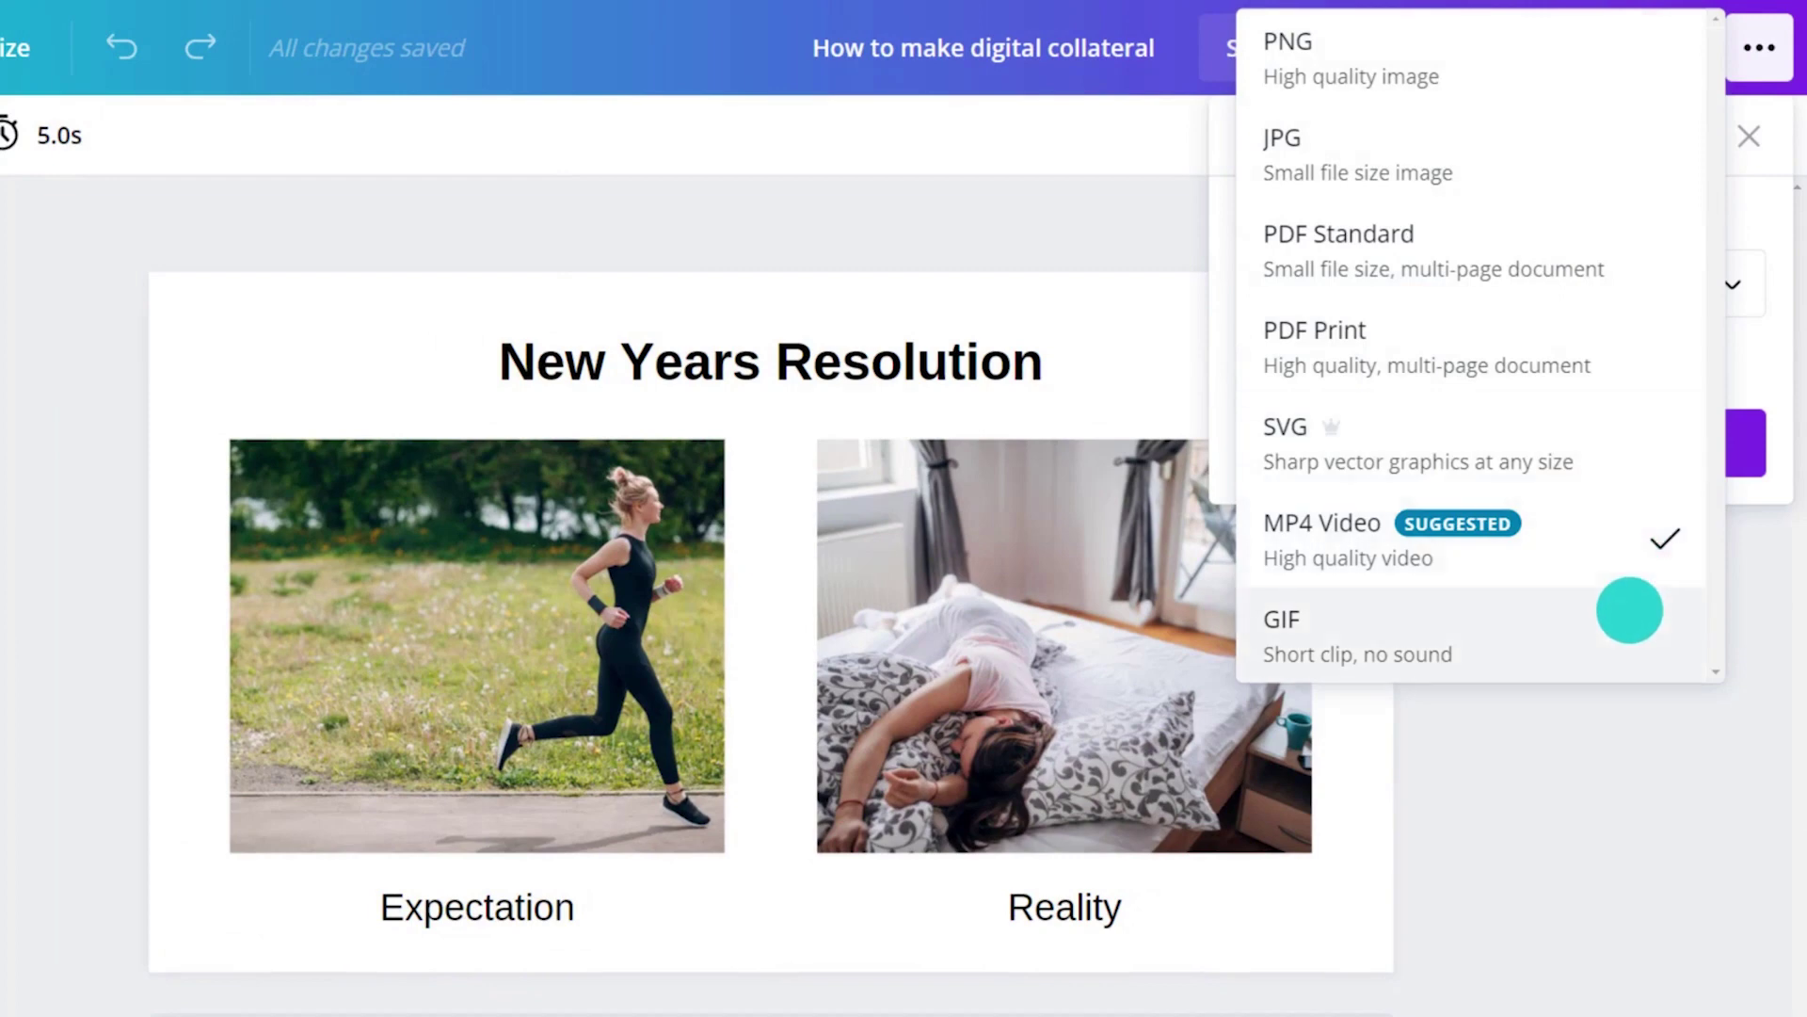
click(1630, 611)
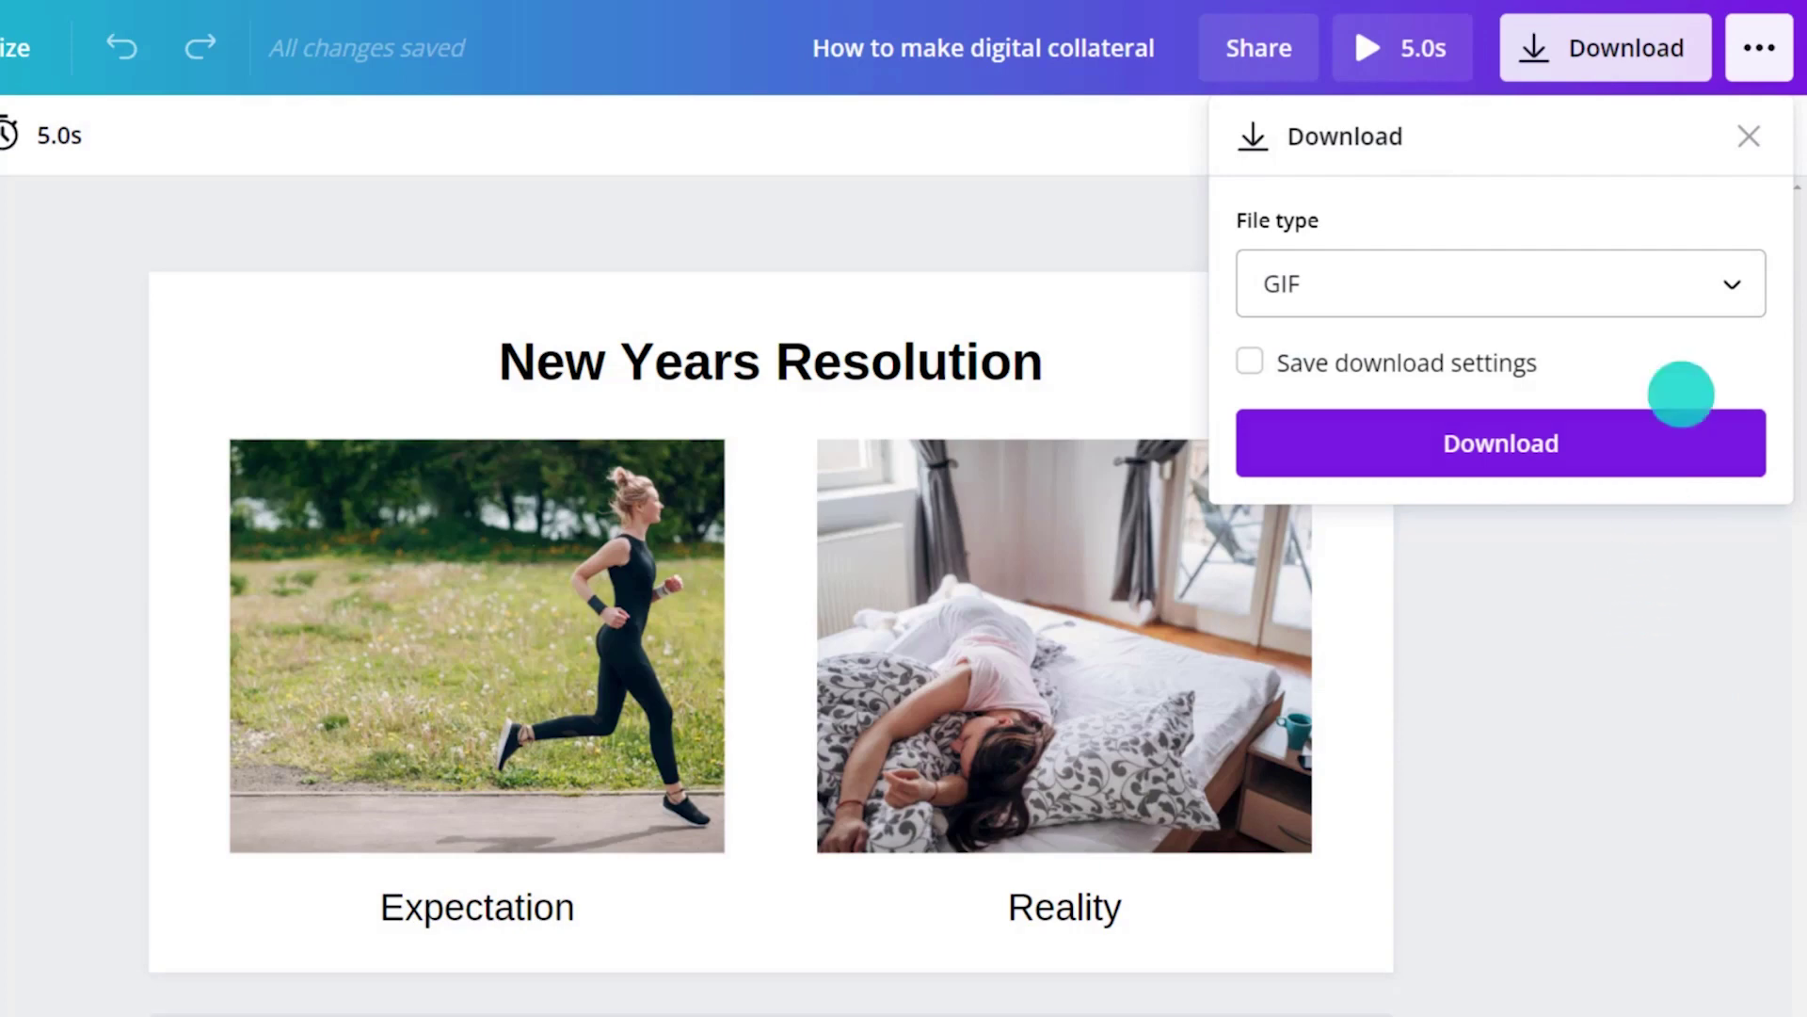
click(1759, 46)
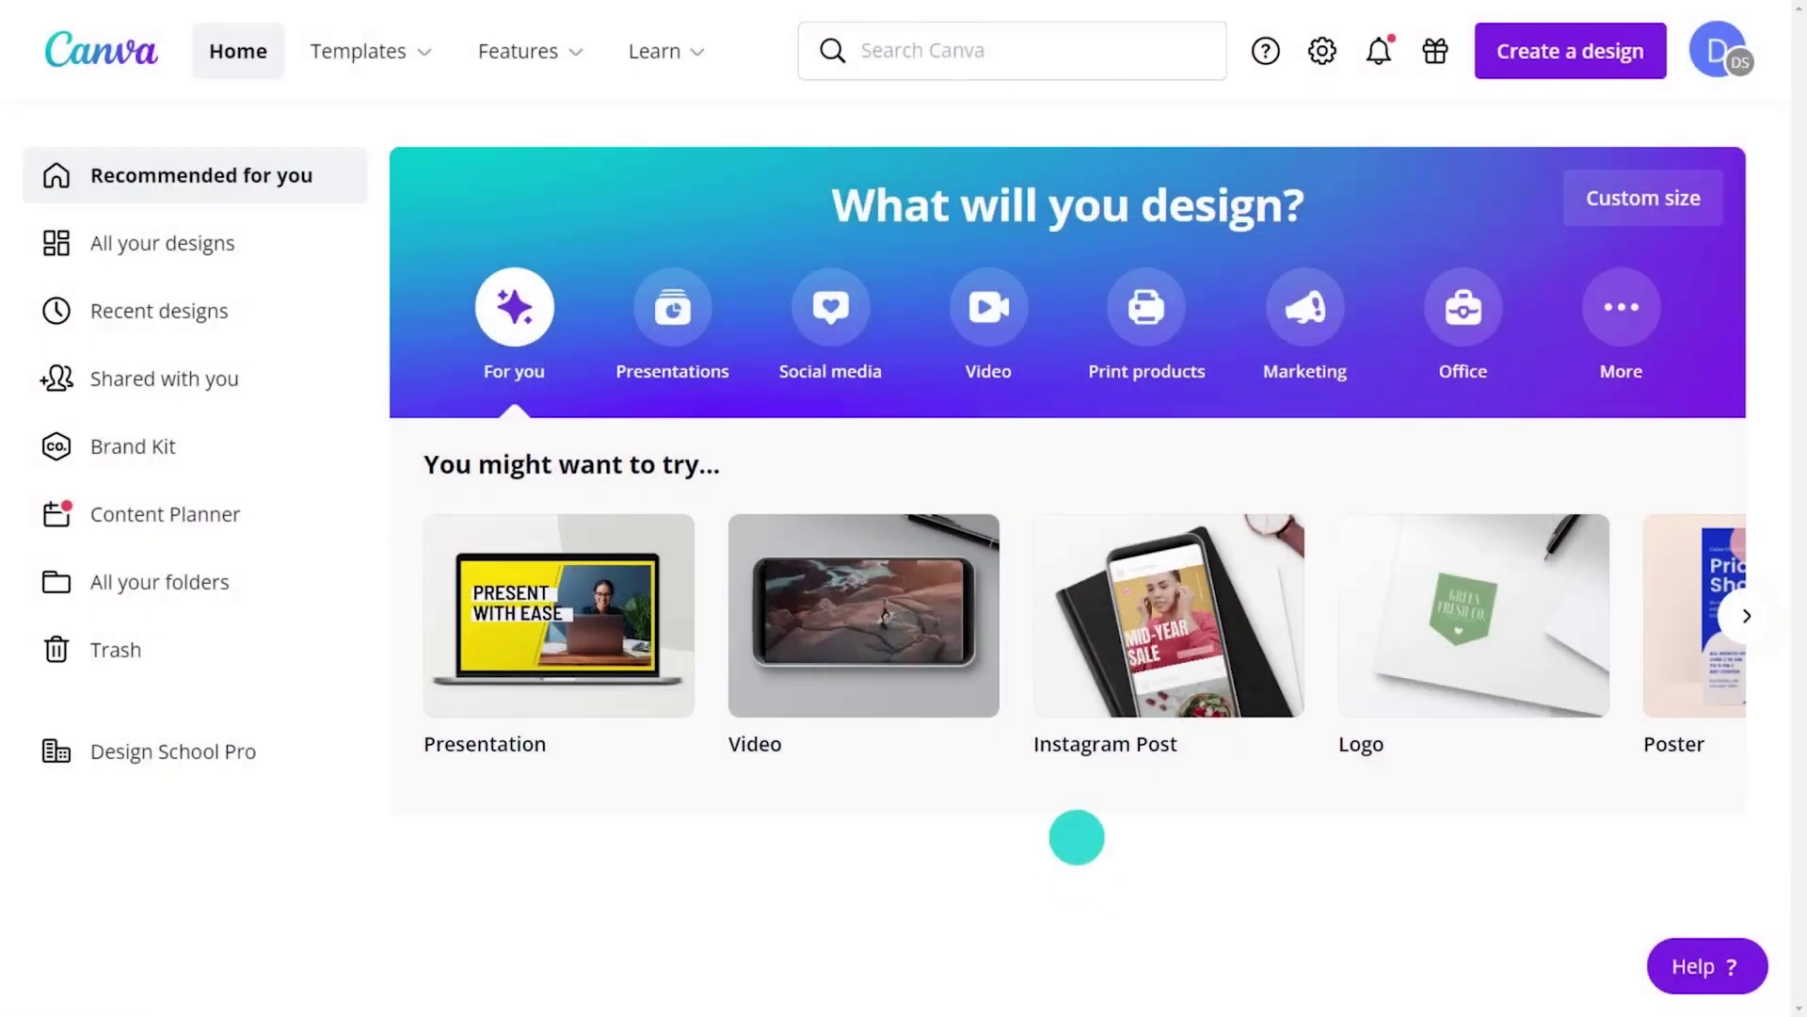
Step: Search Canva templates for 'wallpaper gradient'
click(1049, 61)
text(wallpeaper gradient)
key(Return)
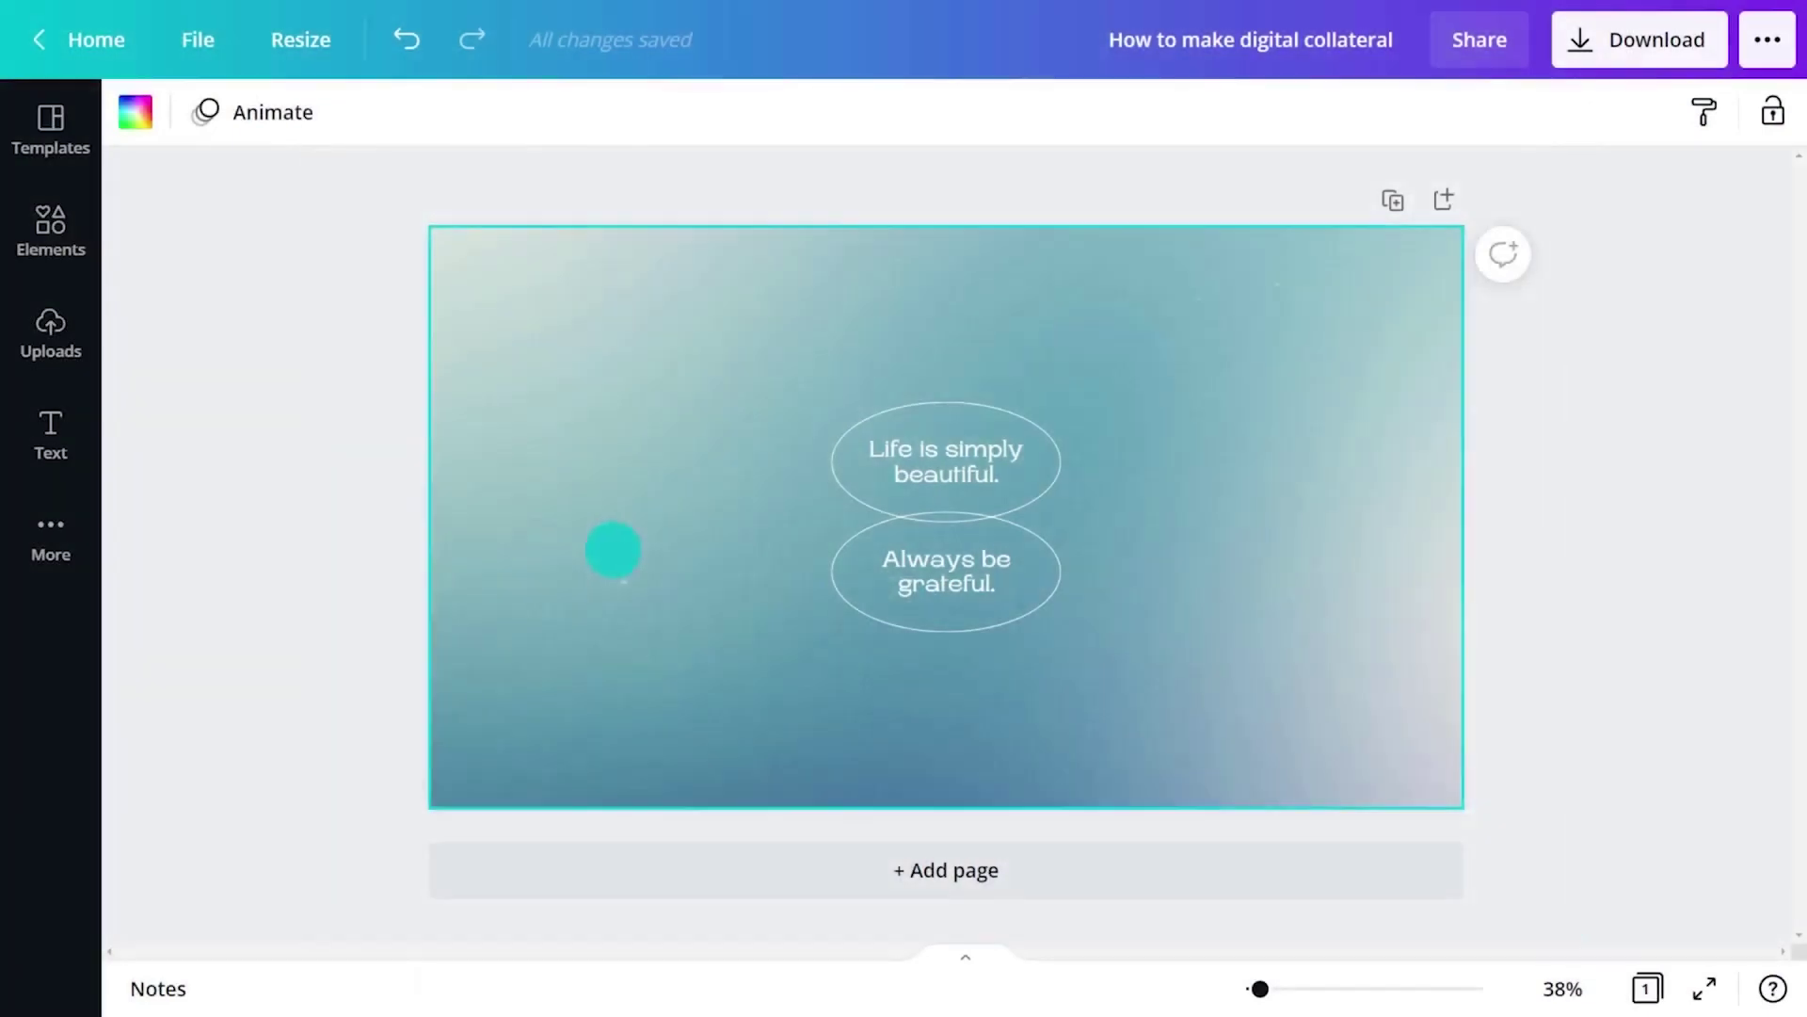
Step: Add a 'diamond' four-point star and shrink it into a small sparkle
click(51, 227)
click(286, 125)
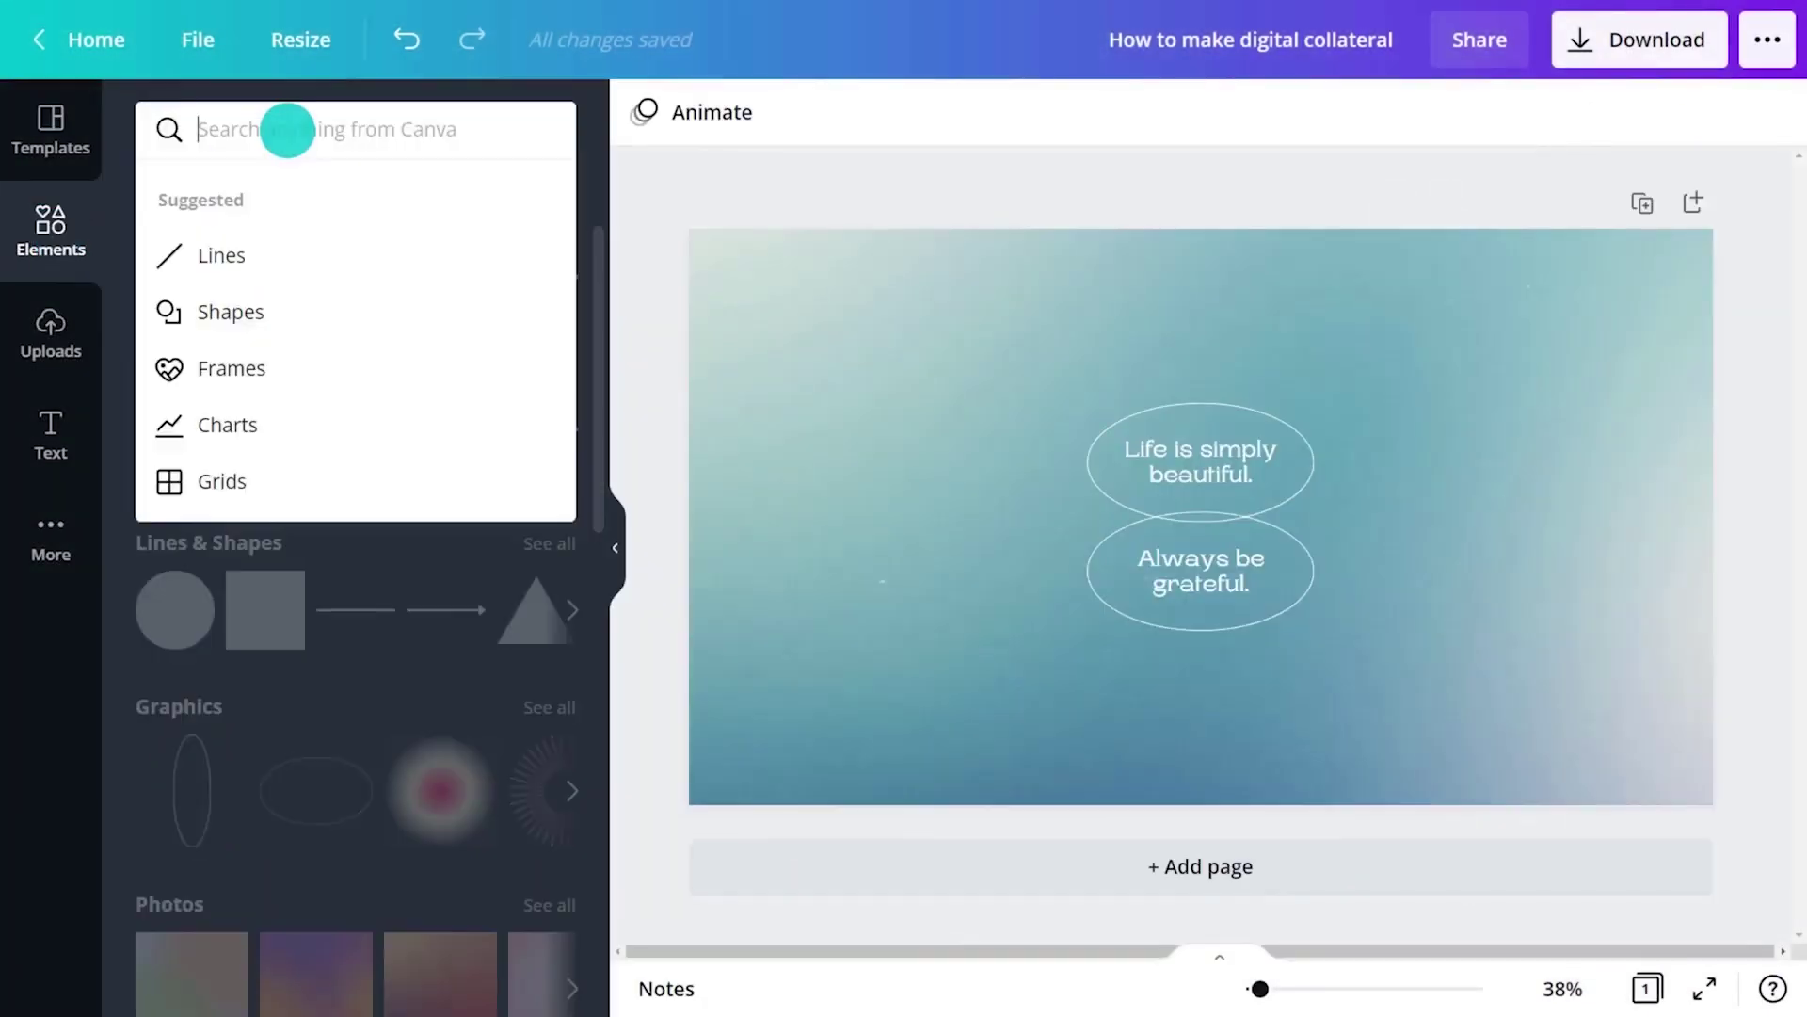
text(diamond)
key(Return)
click(202, 302)
drag(1062, 632, 847, 418)
click(637, 427)
right_click(795, 391)
click(970, 695)
Step: Add a 'modern burst frame' graphic in the page's lower-left corner
click(693, 461)
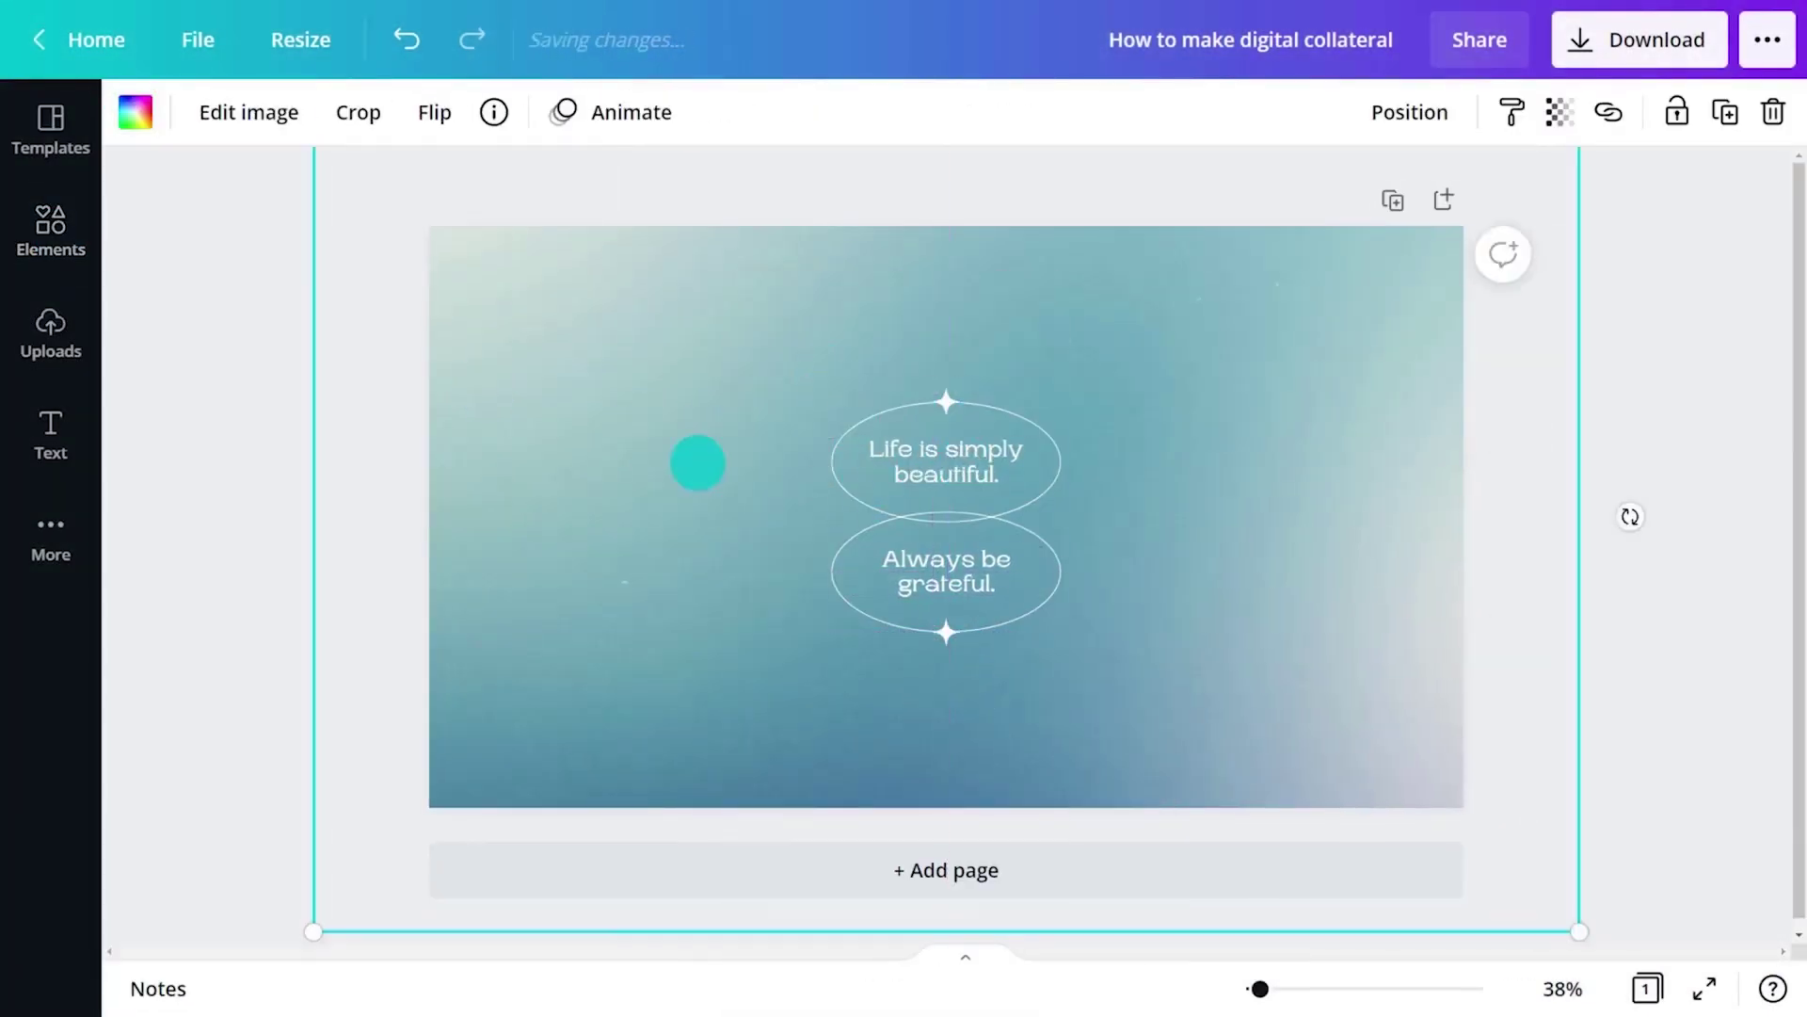
click(51, 227)
click(299, 129)
text(modern burst frame)
key(Return)
click(322, 455)
click(614, 547)
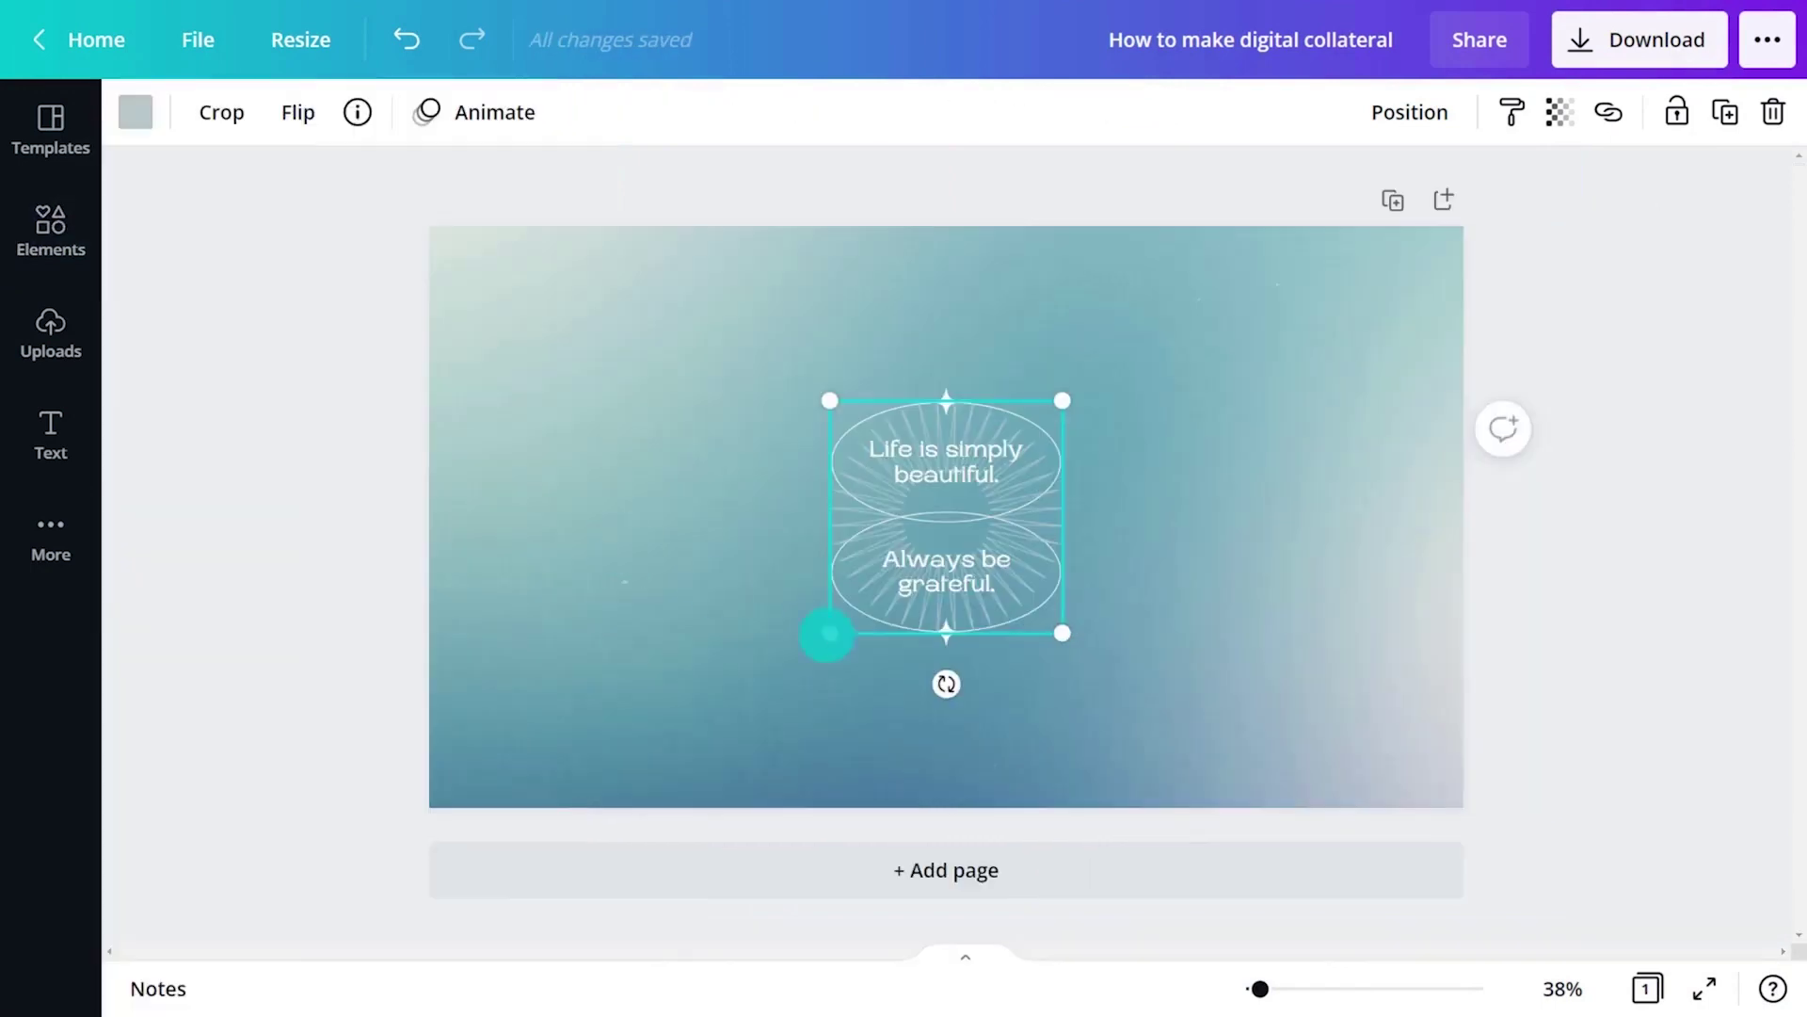
drag(820, 646, 418, 792)
Step: Change the ovals to 'One step at a time' / 'You will get there' and add a small Agrandir Wide handle below
click(946, 467)
text(One step at a time)
click(944, 568)
text(You will get there)
click(52, 435)
click(262, 420)
drag(969, 579, 969, 752)
key(BackSpace)
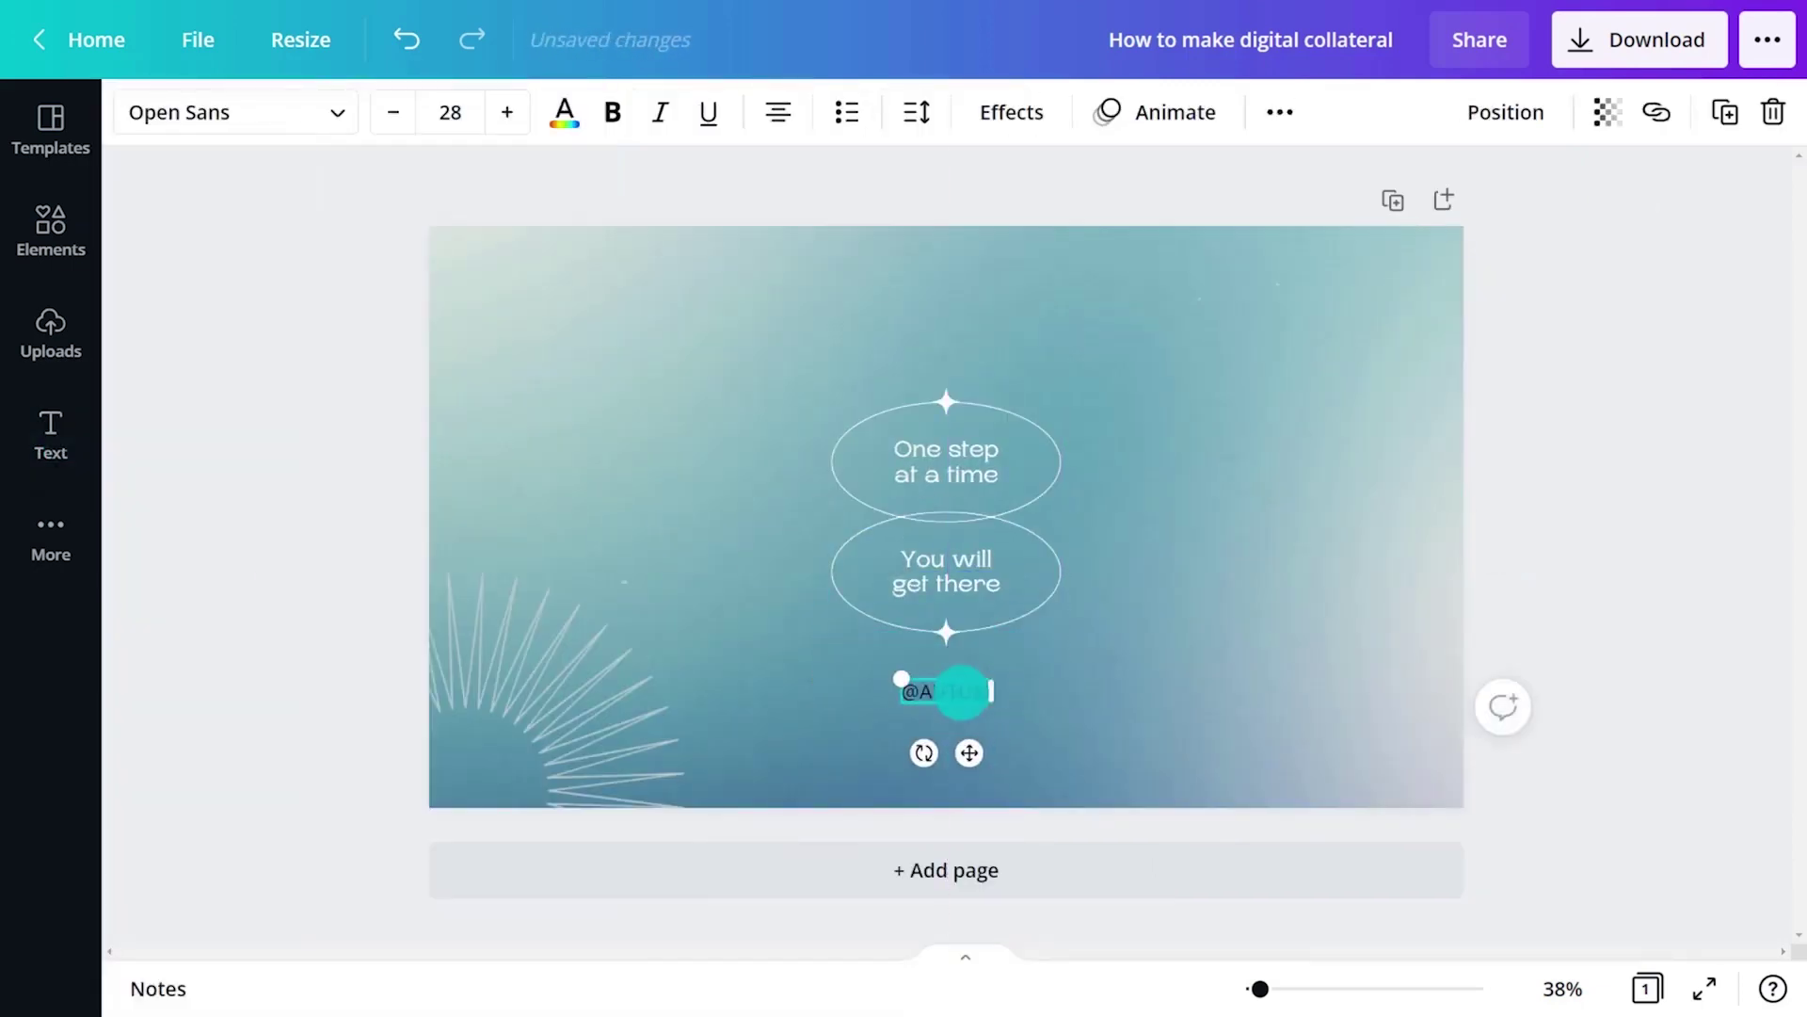
text(UTUMN)
click(338, 113)
click(223, 367)
click(955, 114)
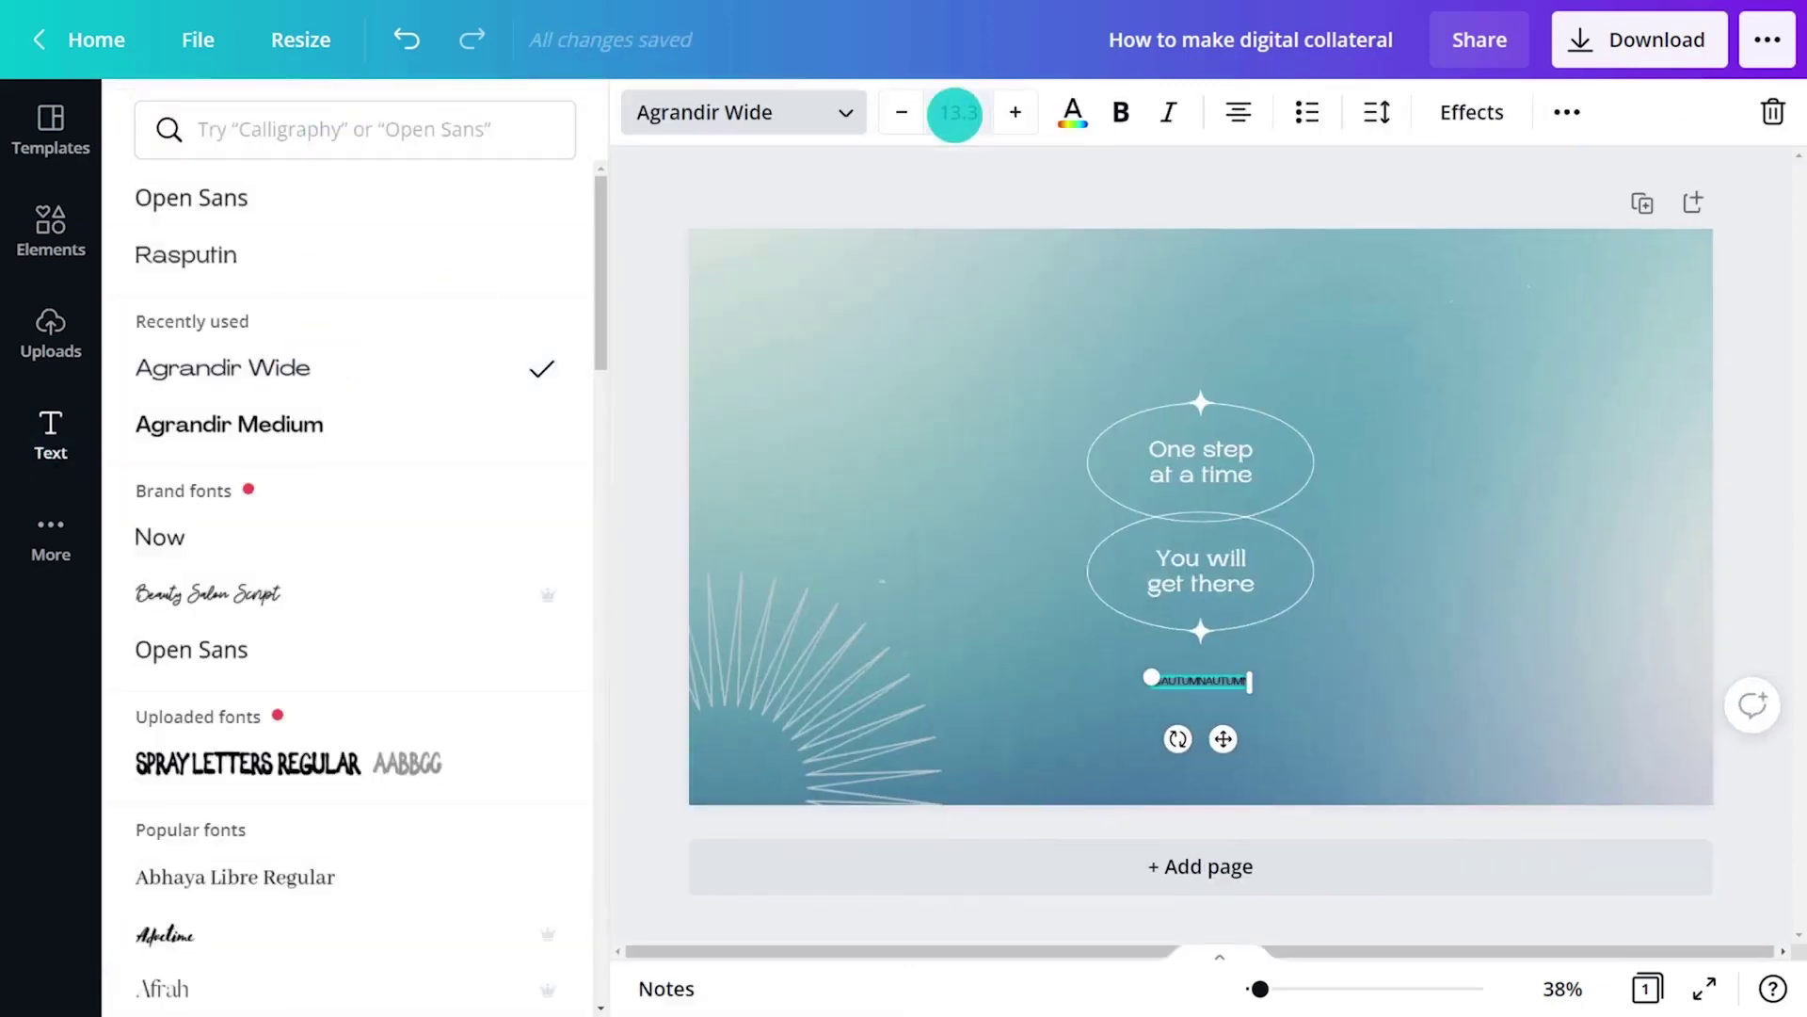
click(1073, 111)
Step: Add the uploaded AUTUMN logo, shrunk and placed at the top right
click(52, 334)
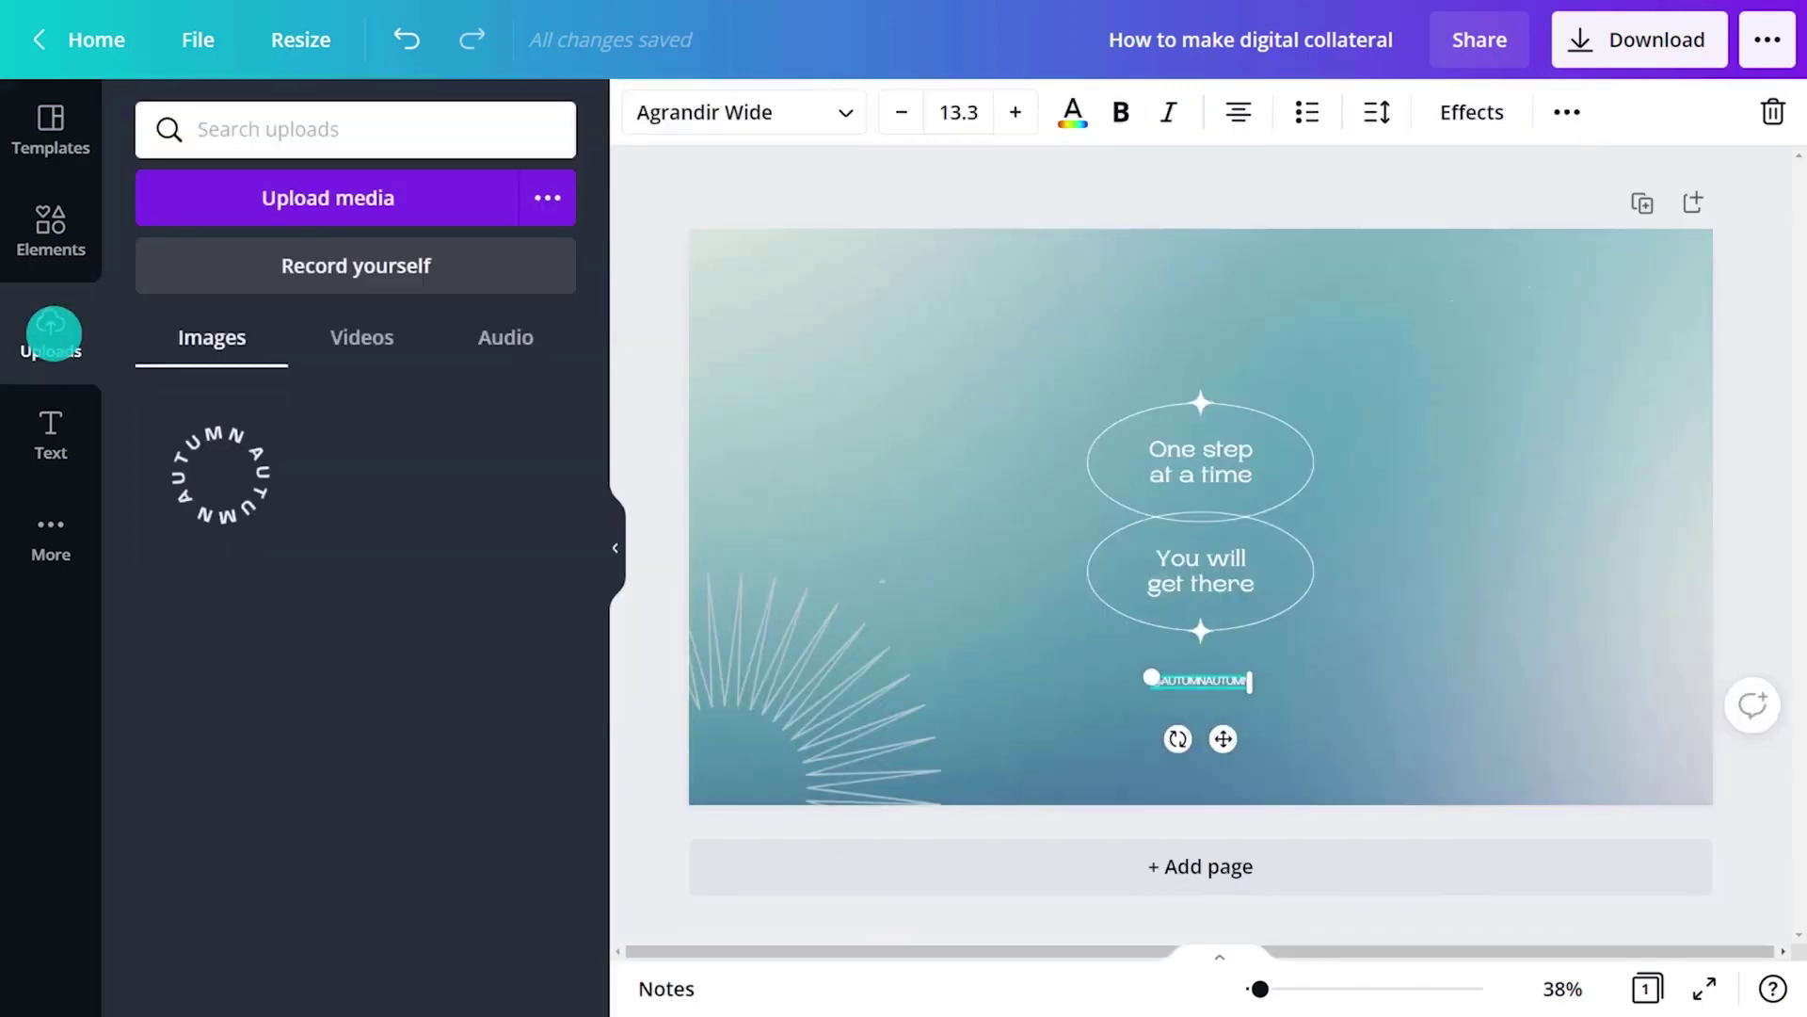
click(218, 472)
click(617, 547)
mouse_move(783, 679)
mouse_down()
mouse_move(1045, 425)
mouse_move(1392, 400)
mouse_move(1237, 428)
mouse_up()
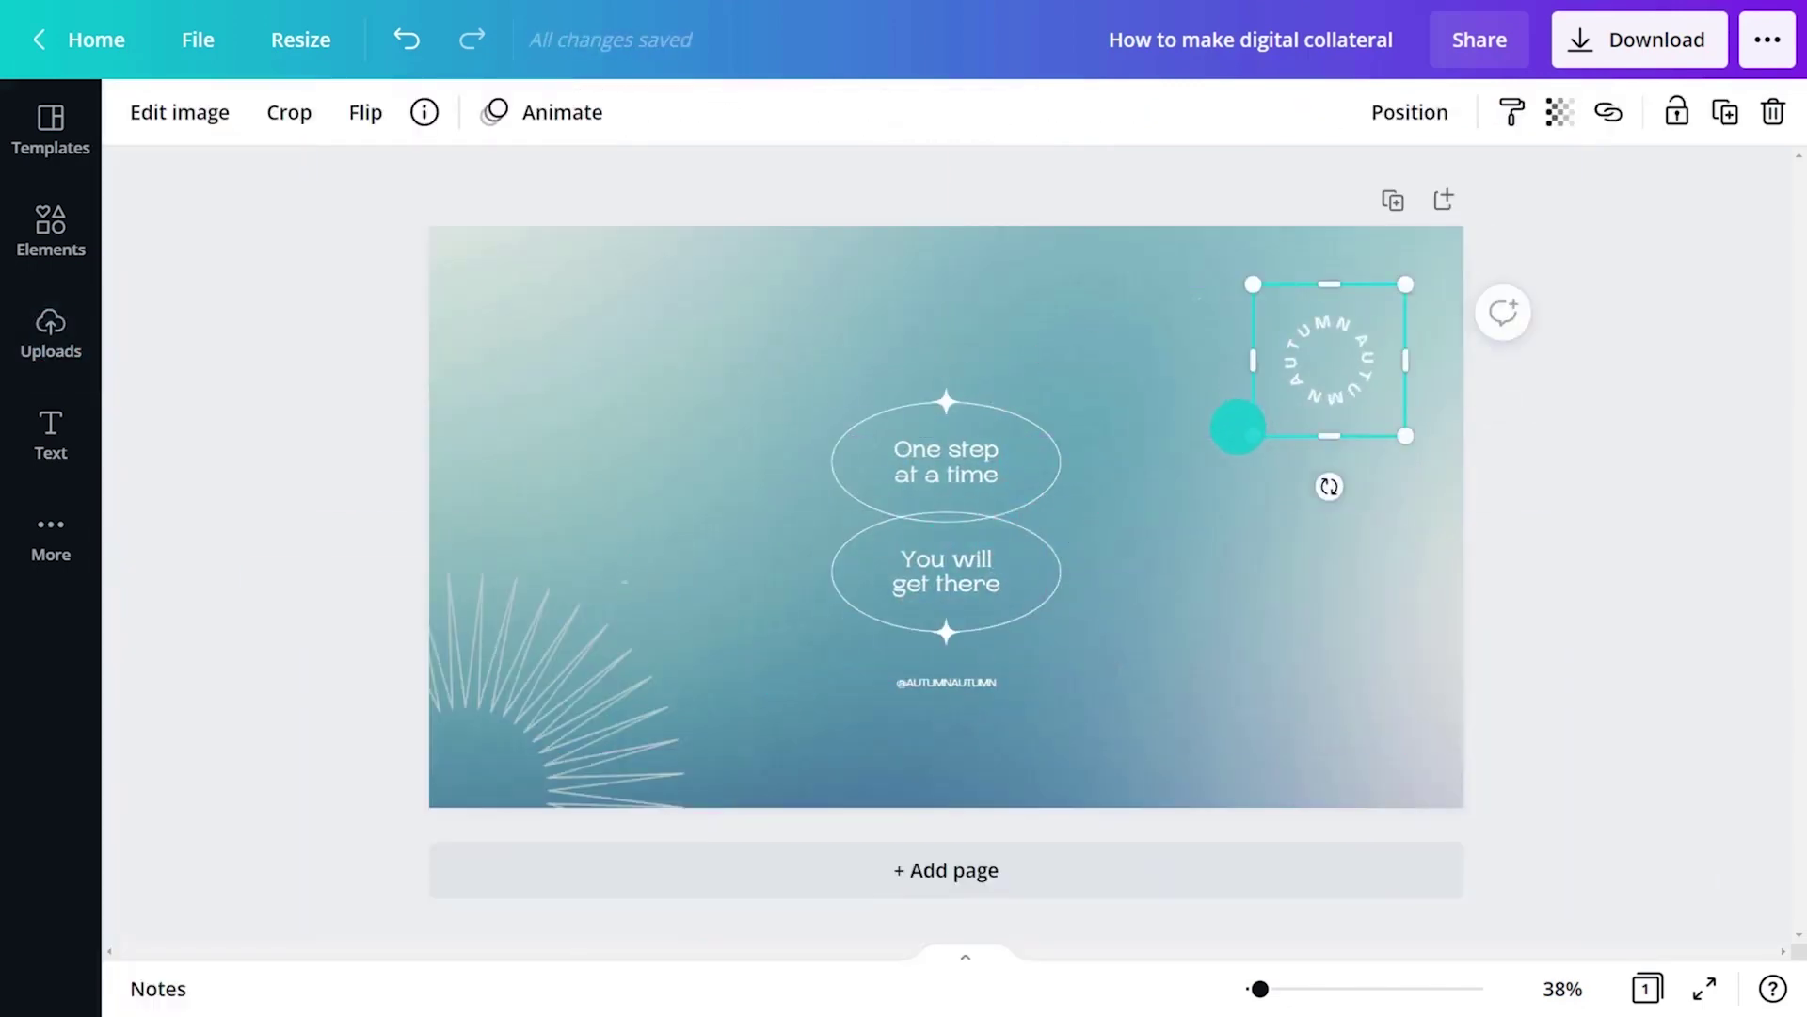
click(1597, 539)
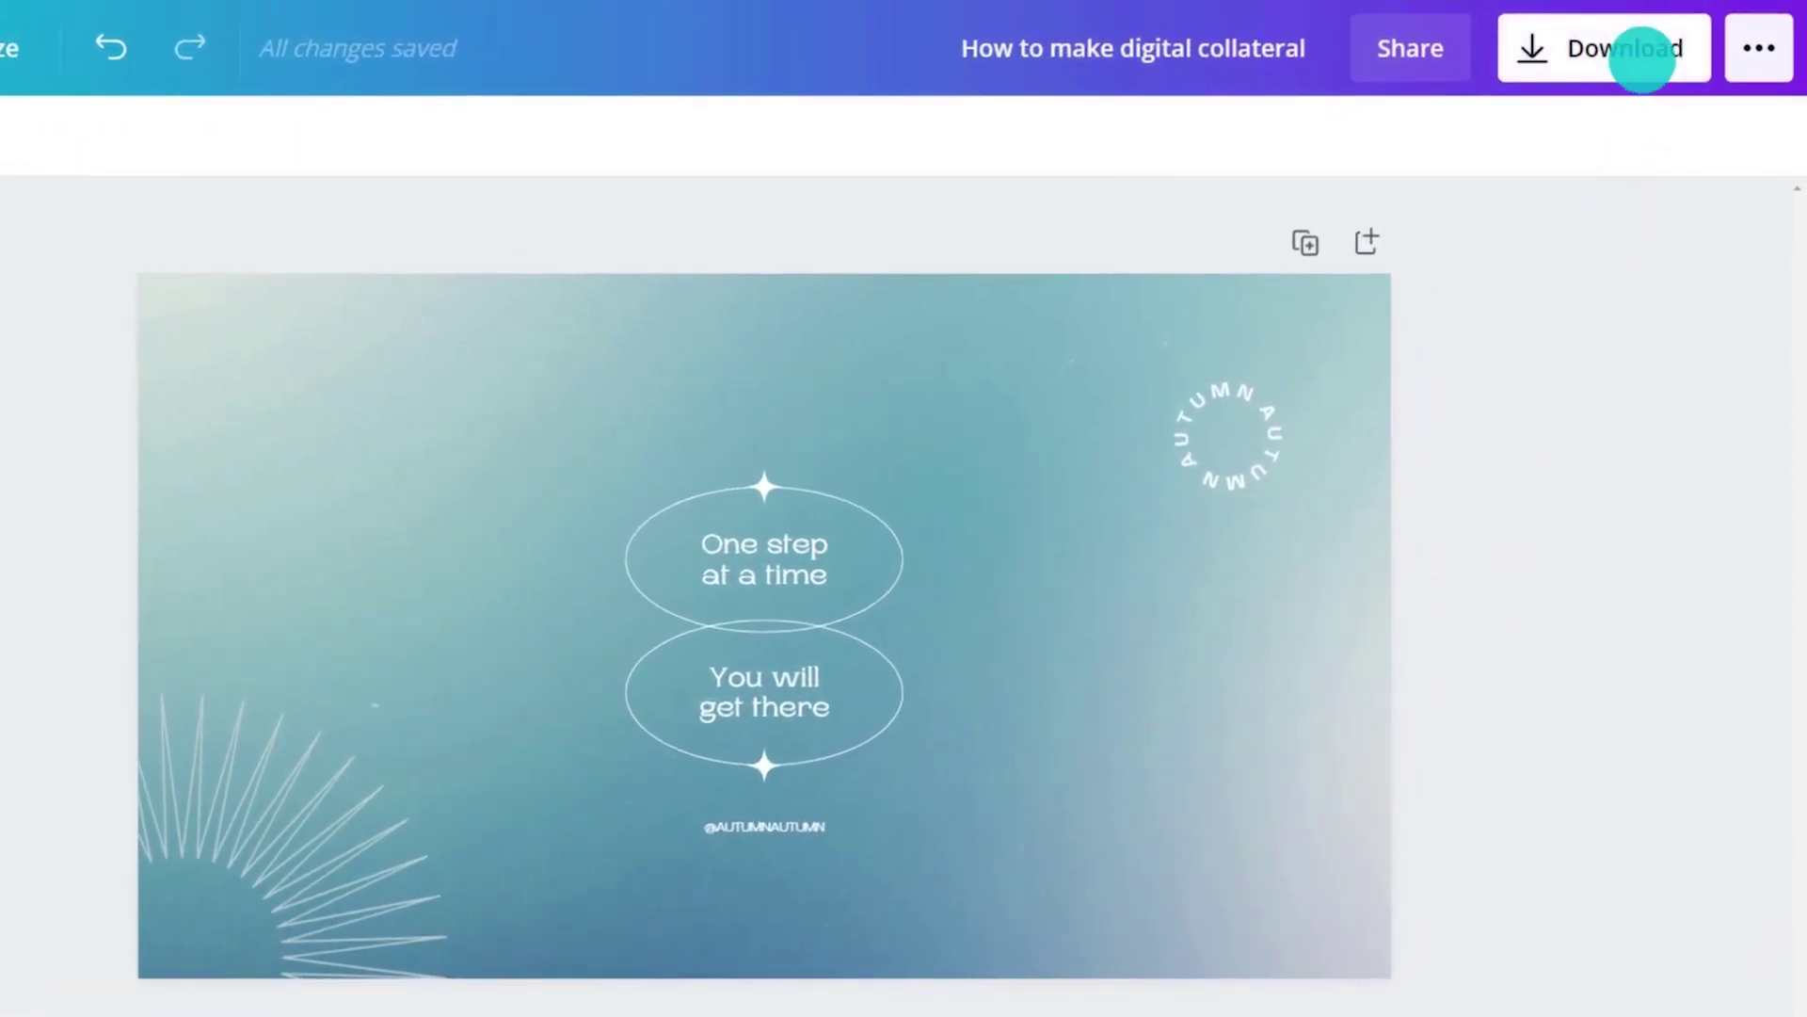
Step: Open the download settings and browse the file type list, keeping PNG
click(1640, 60)
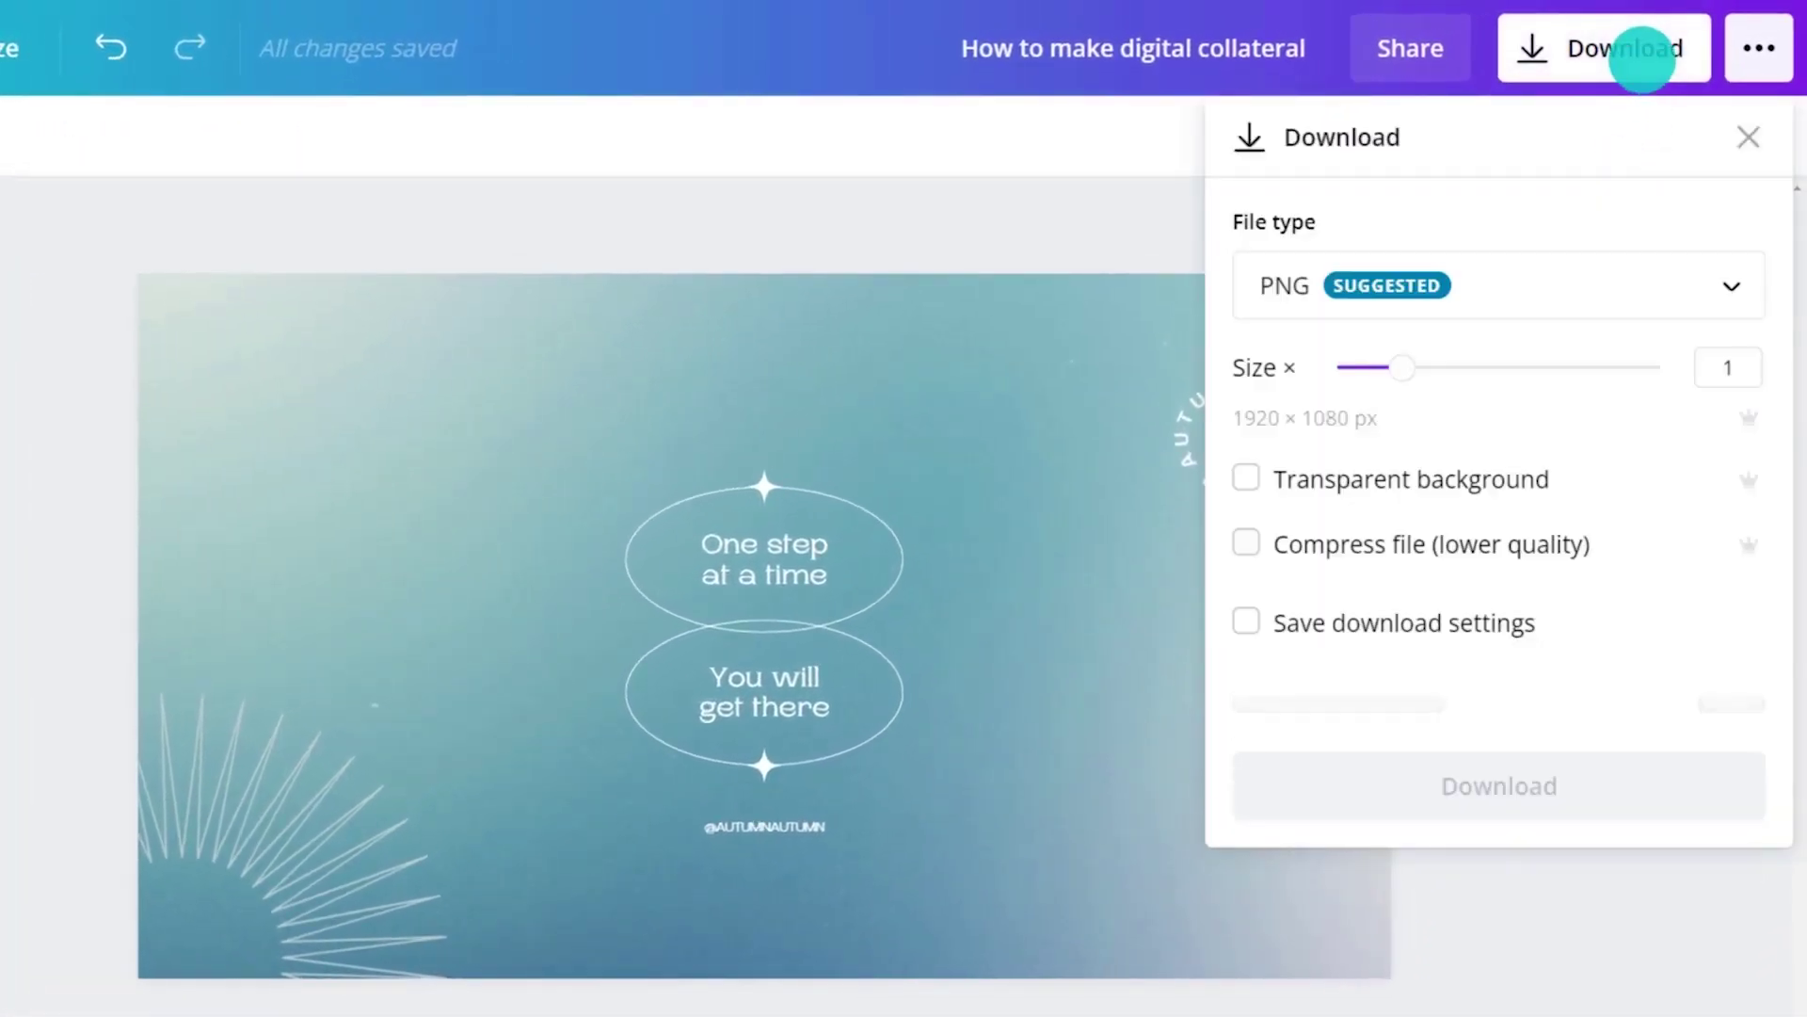
click(1725, 282)
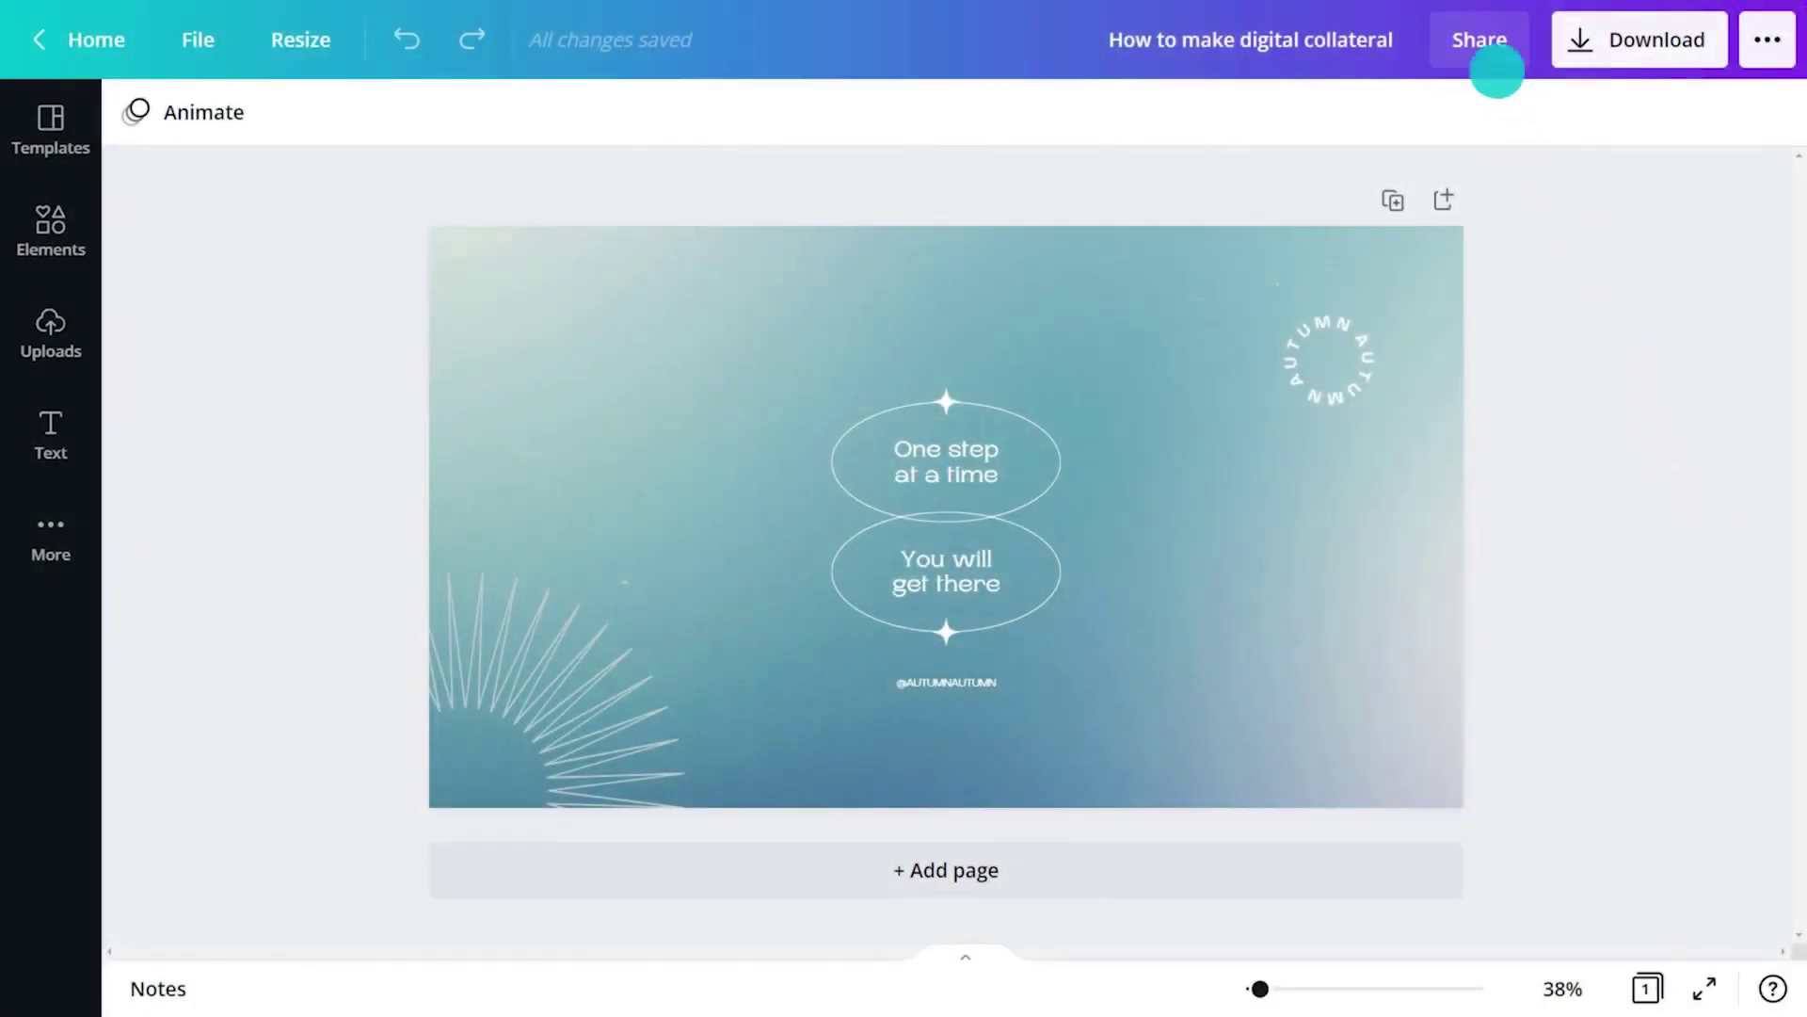
Step: Show the wallpaper's link access choices: edit, use as template, or view
click(1483, 44)
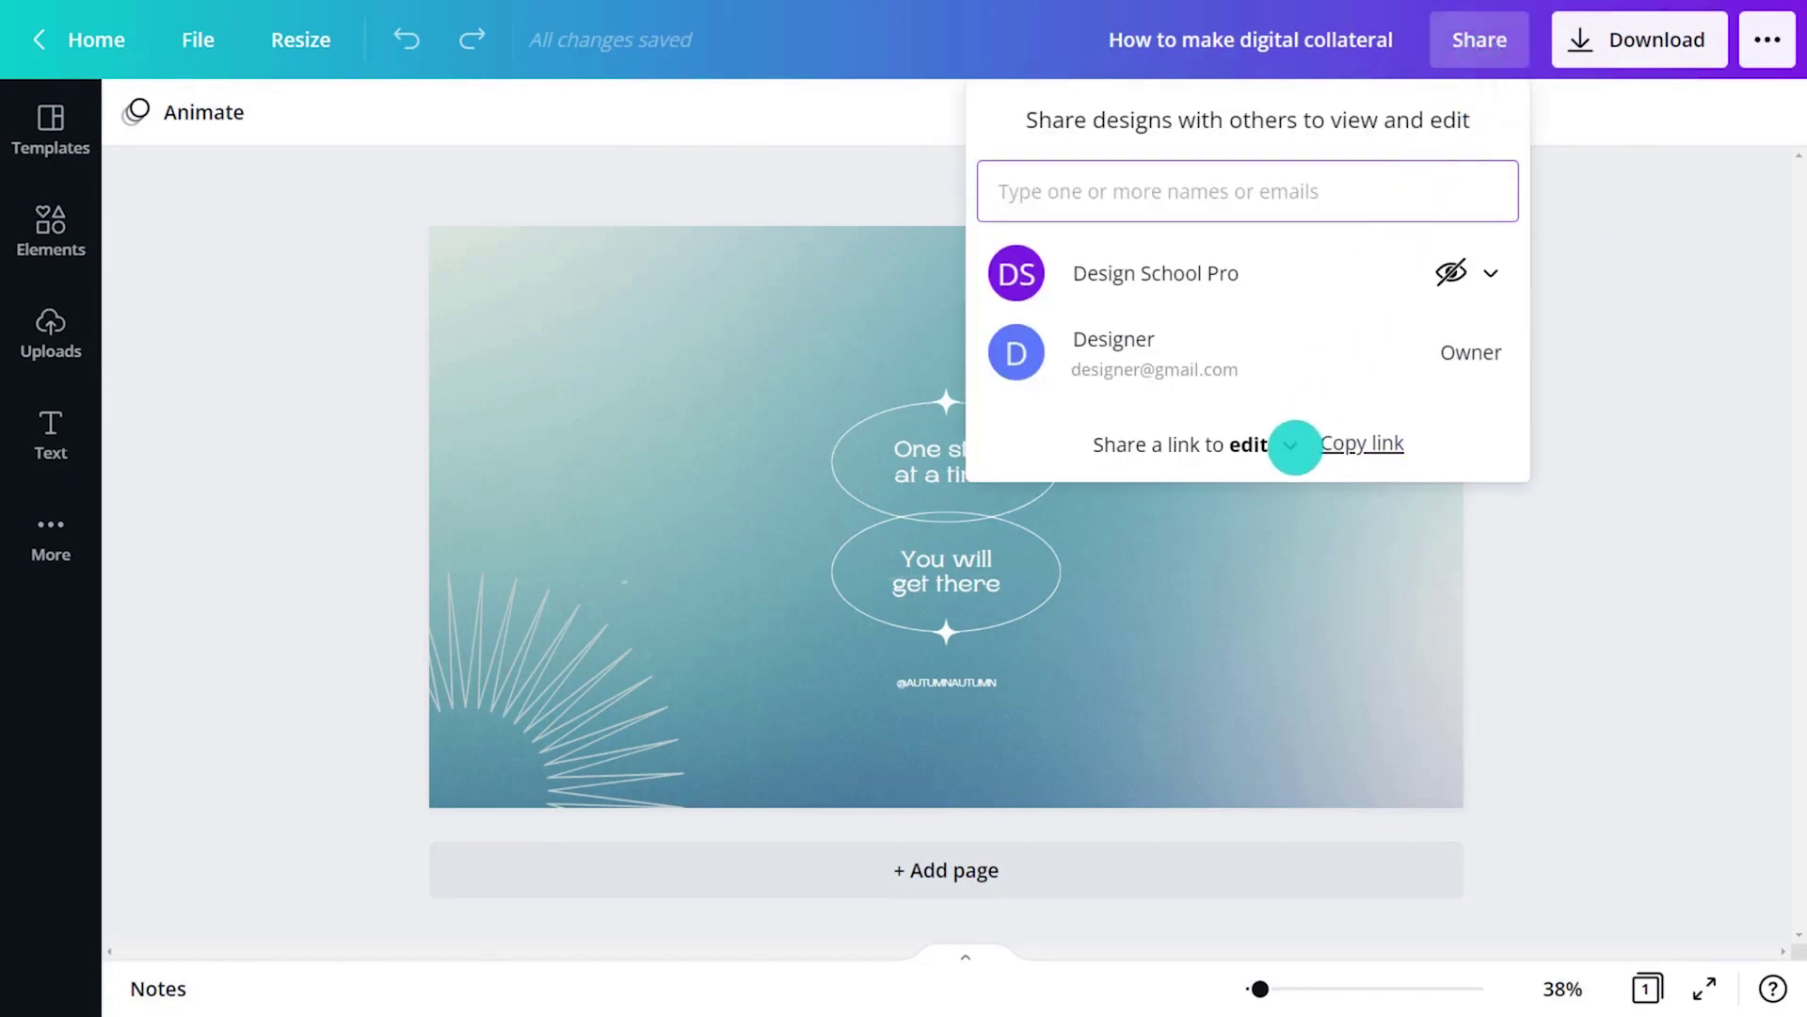
click(1292, 444)
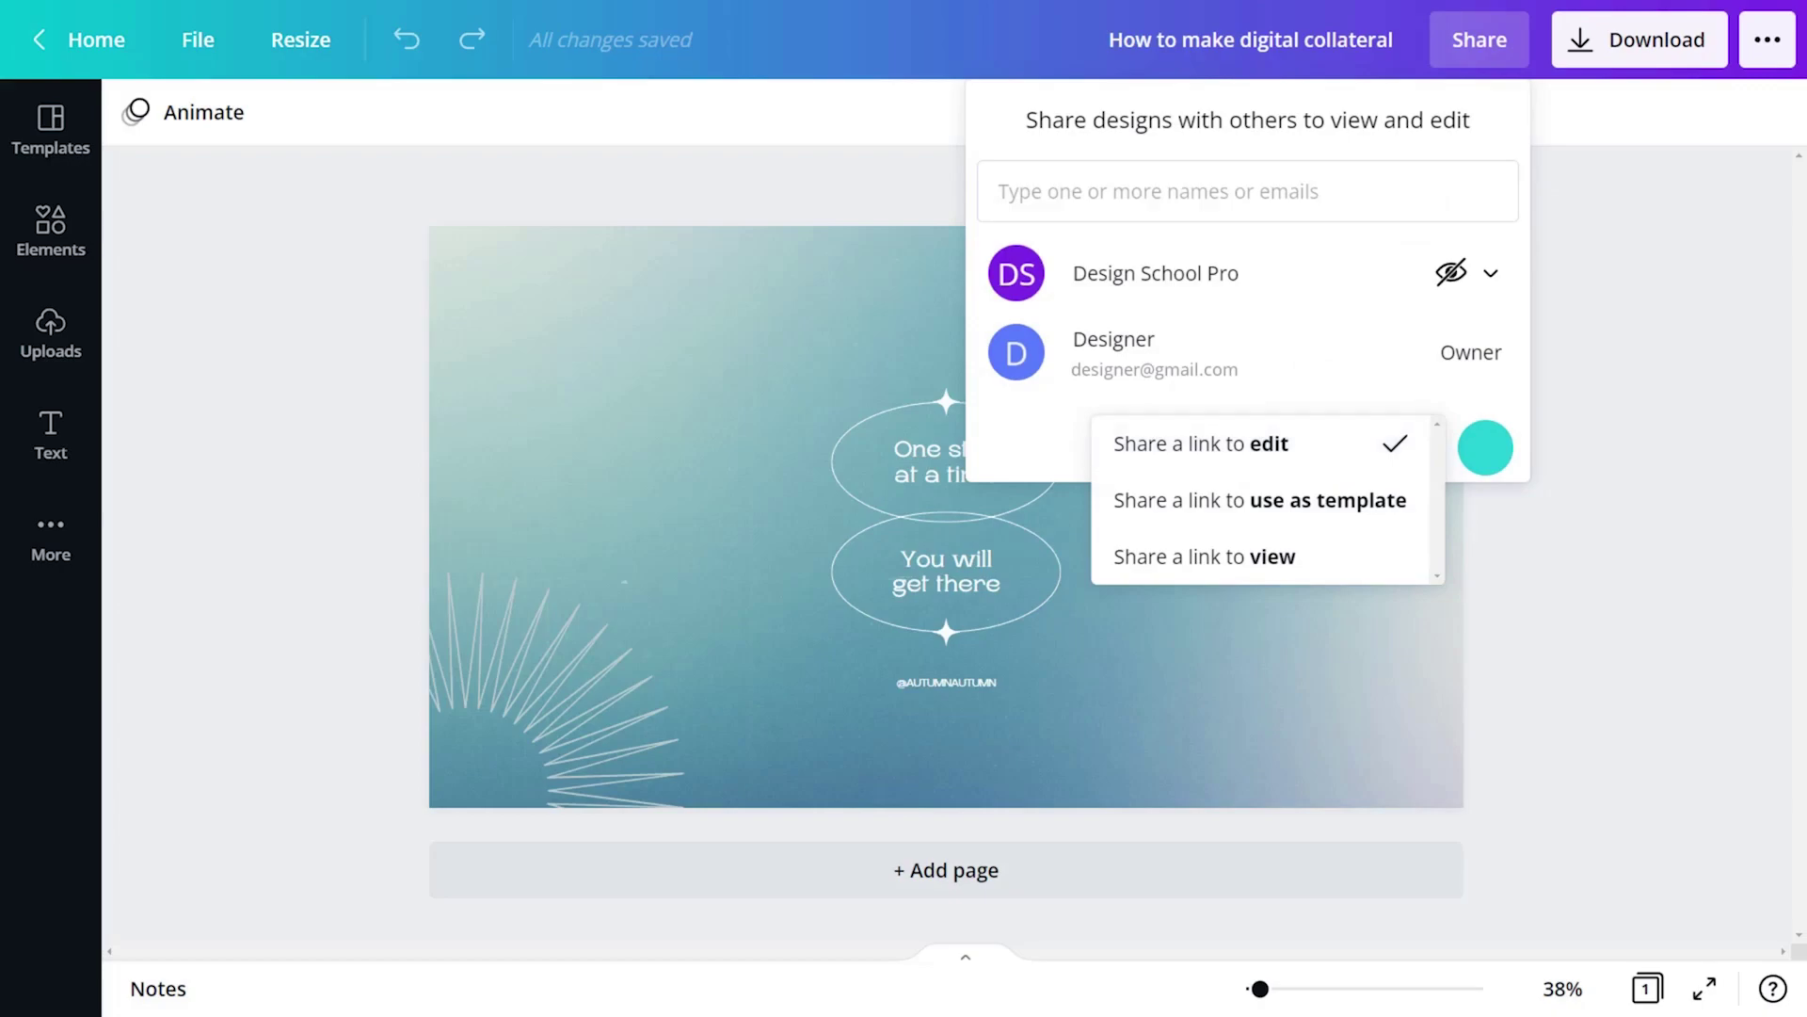